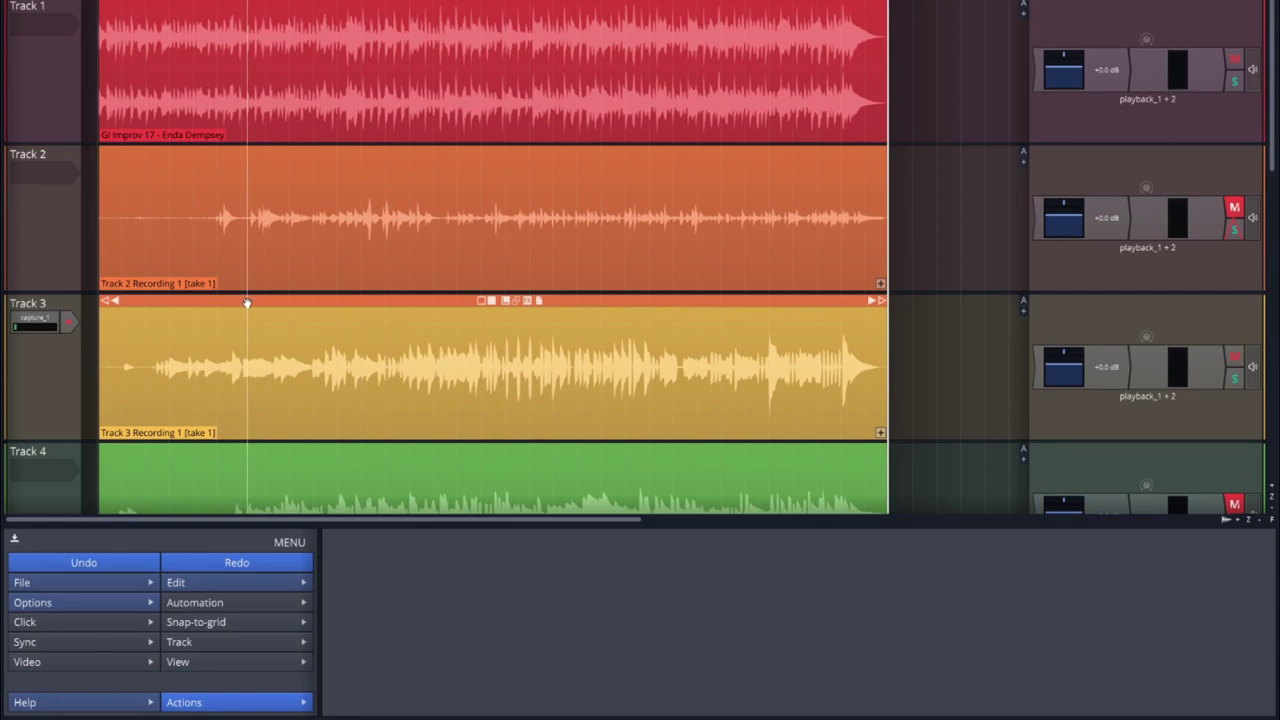
- Select the Track 3 clip and switch it to take 2
click(247, 302)
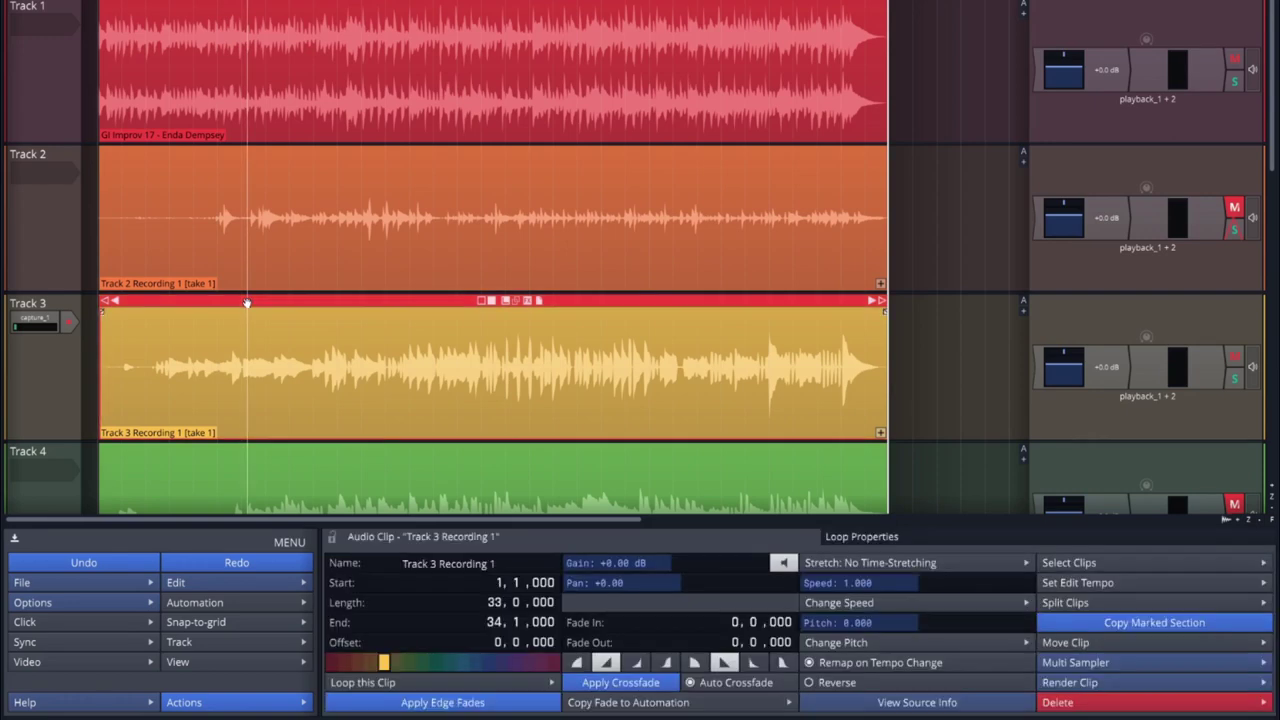
click(880, 433)
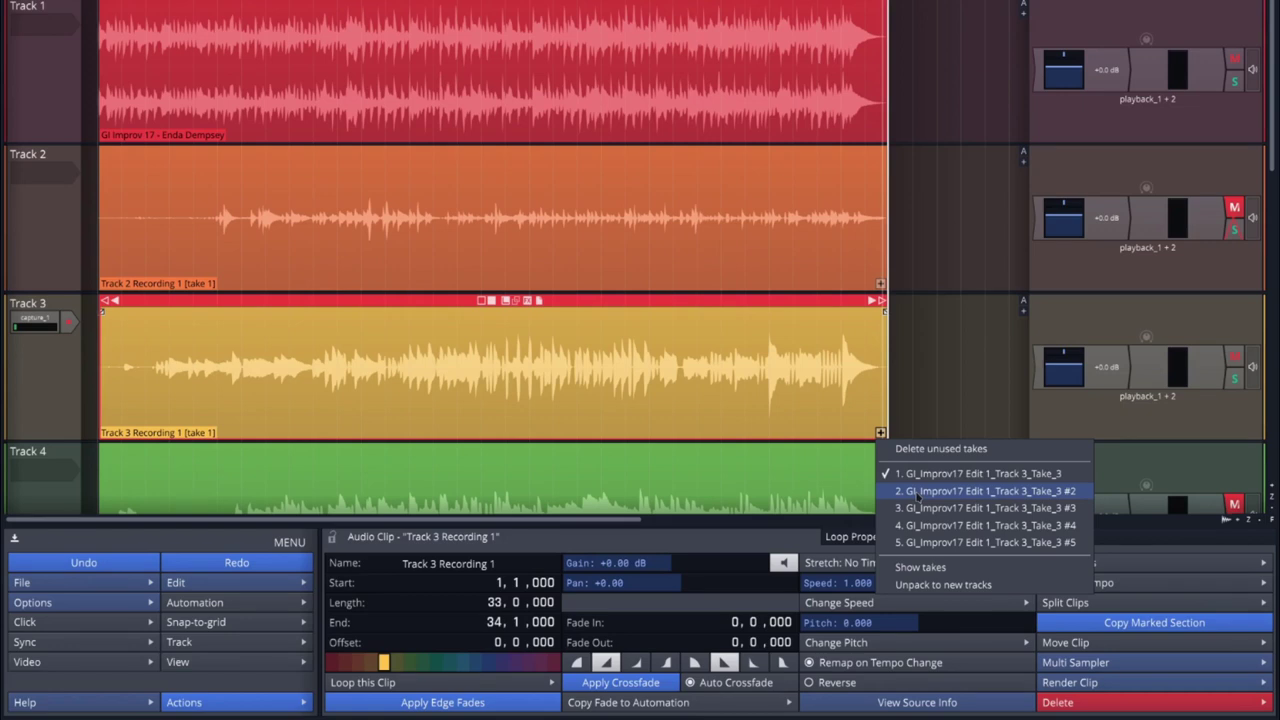
click(917, 492)
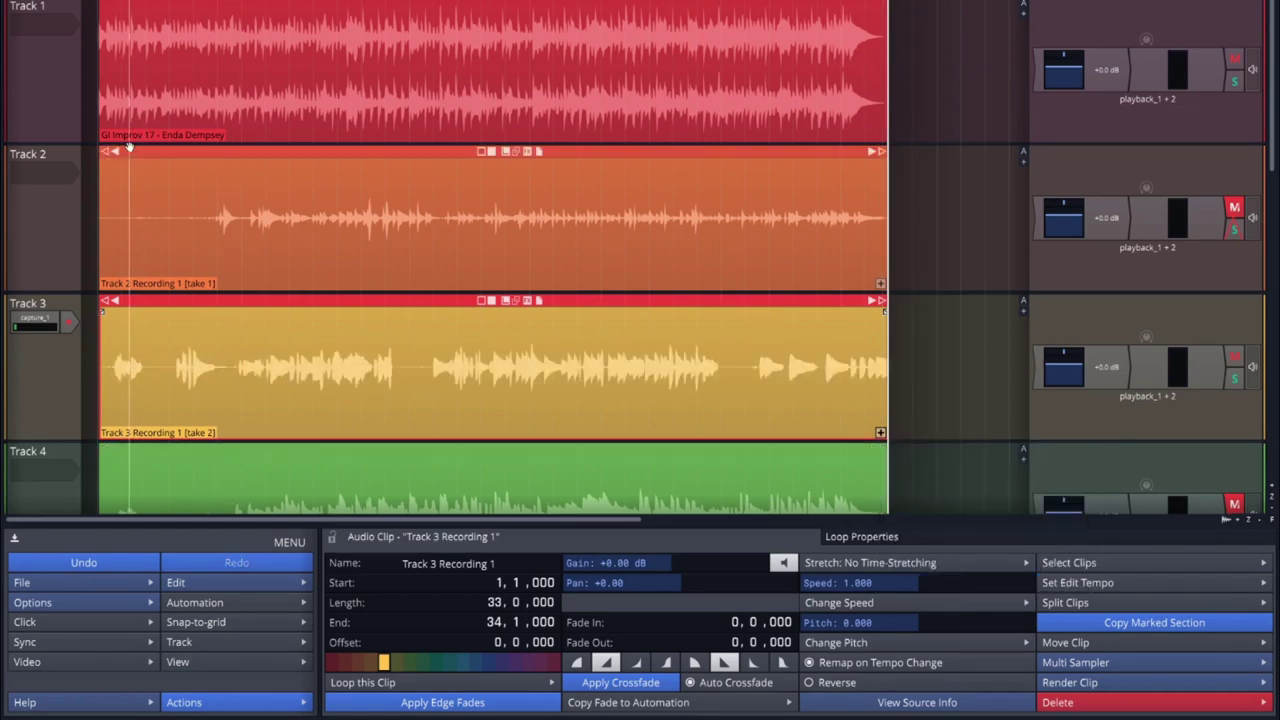
- Play back the Track 3 clip to compare its other takes, including takes 3 and 4
key(space)
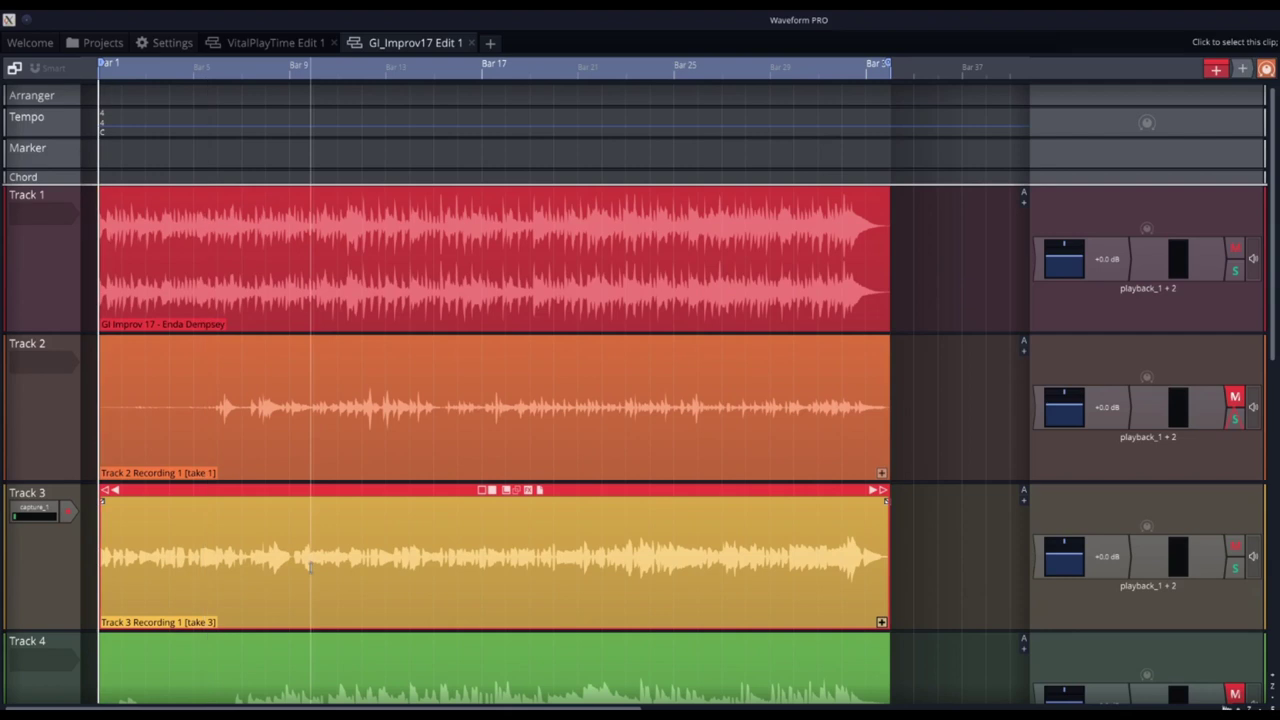
key(space)
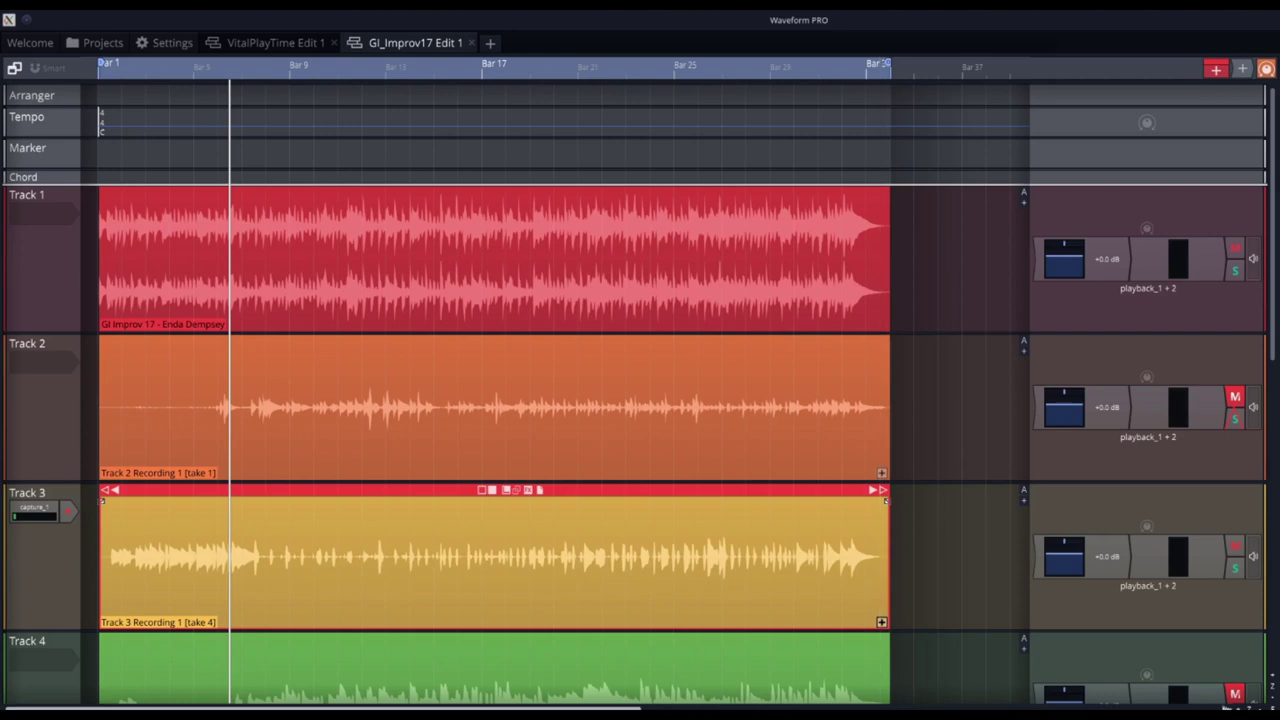
key(Home)
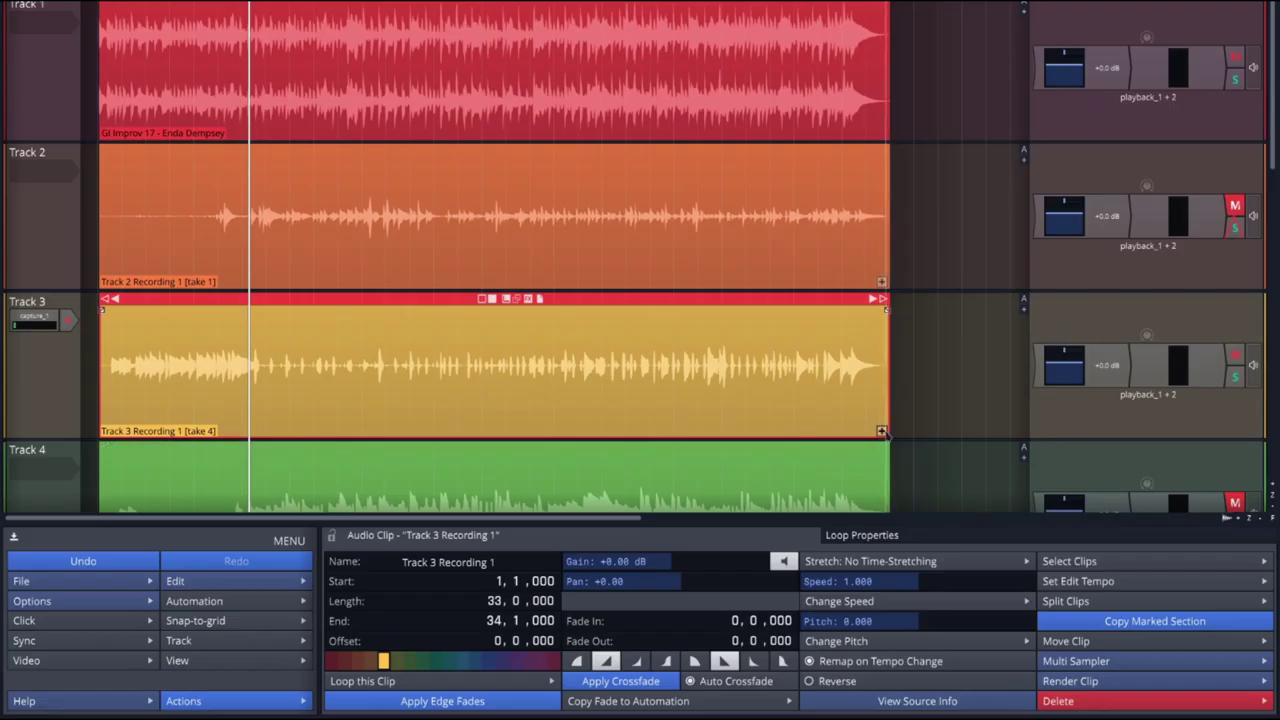
- Show all takes of the Track 3 clip and preview takes 1, 2 and 3, ending on take 1
click(881, 622)
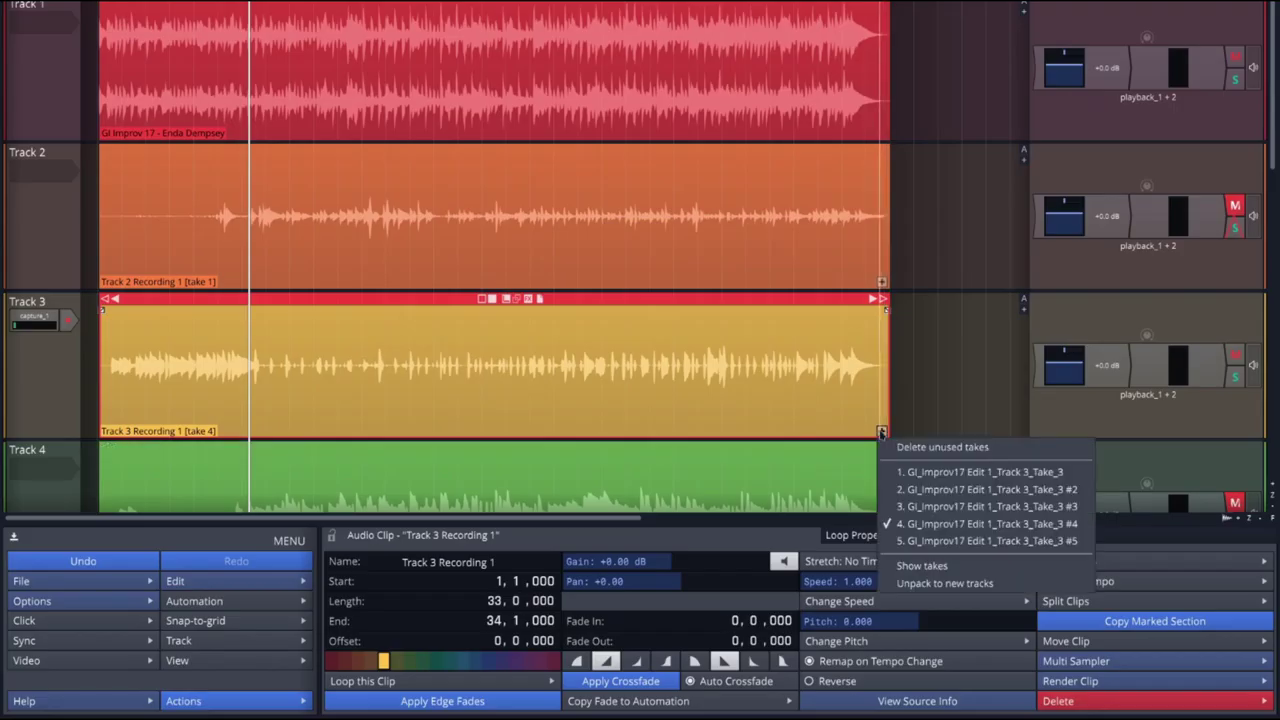
click(918, 566)
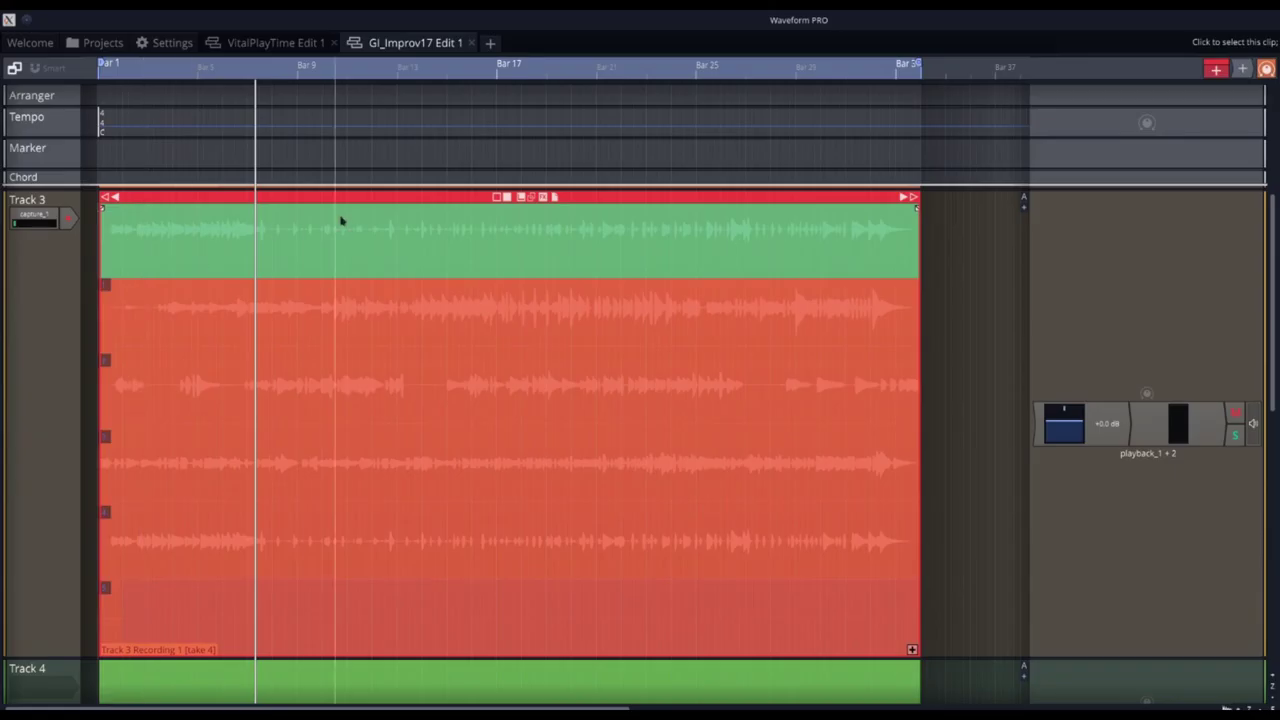
click(105, 287)
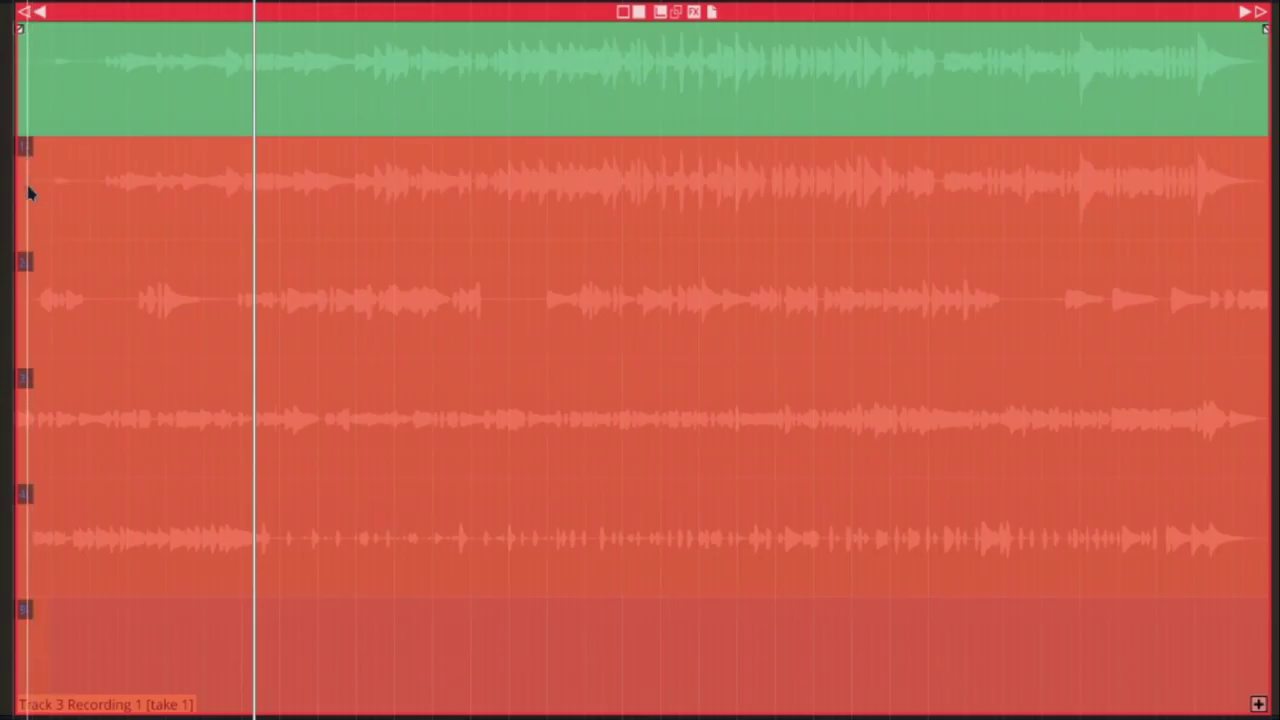
click(26, 264)
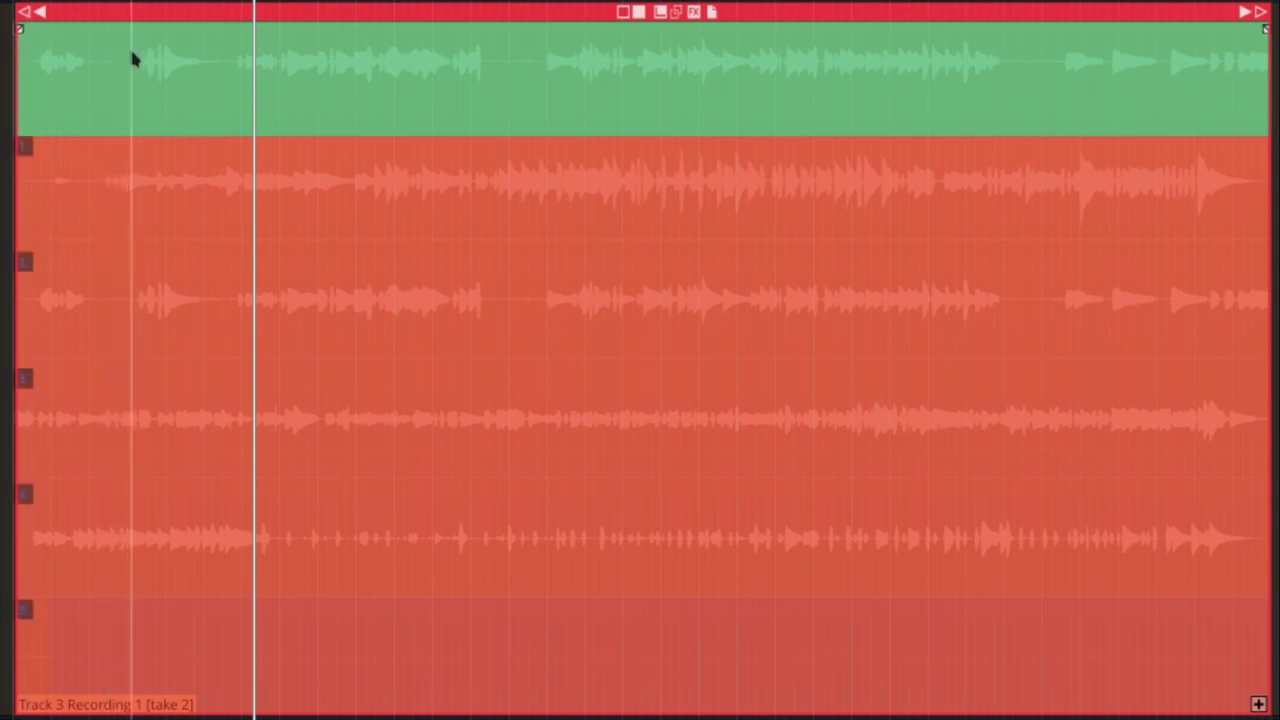
click(27, 382)
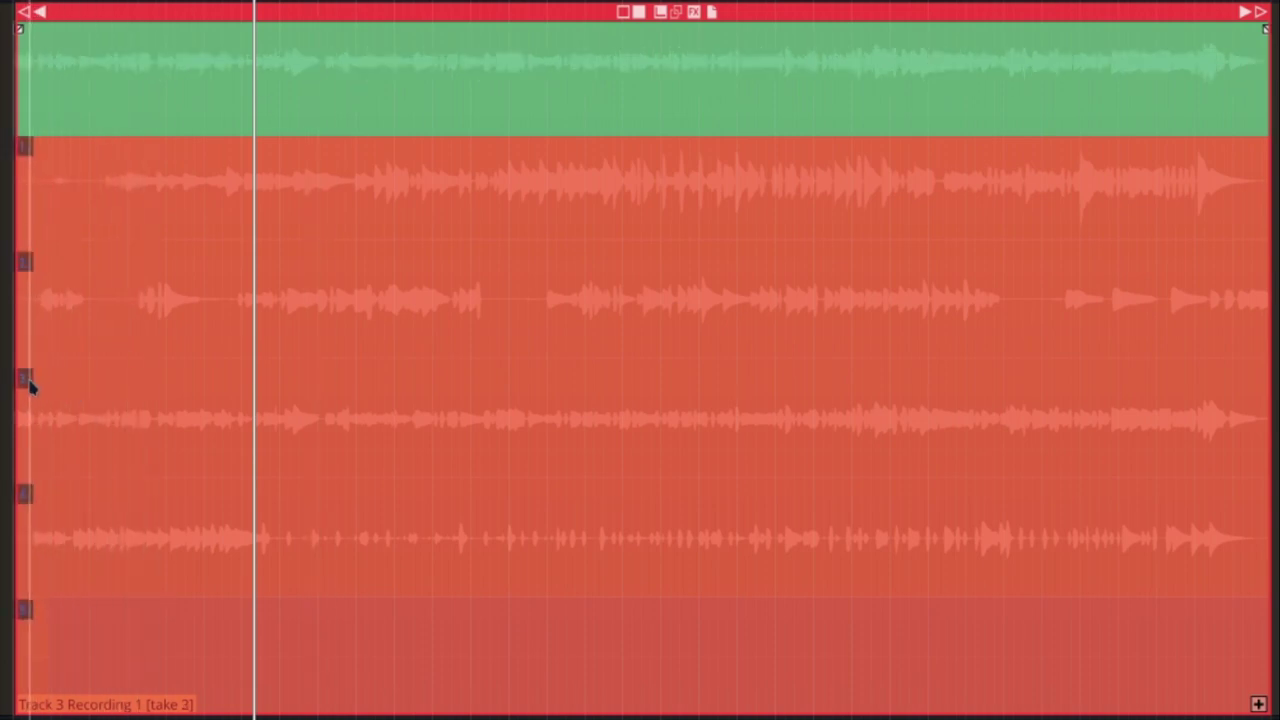
click(27, 148)
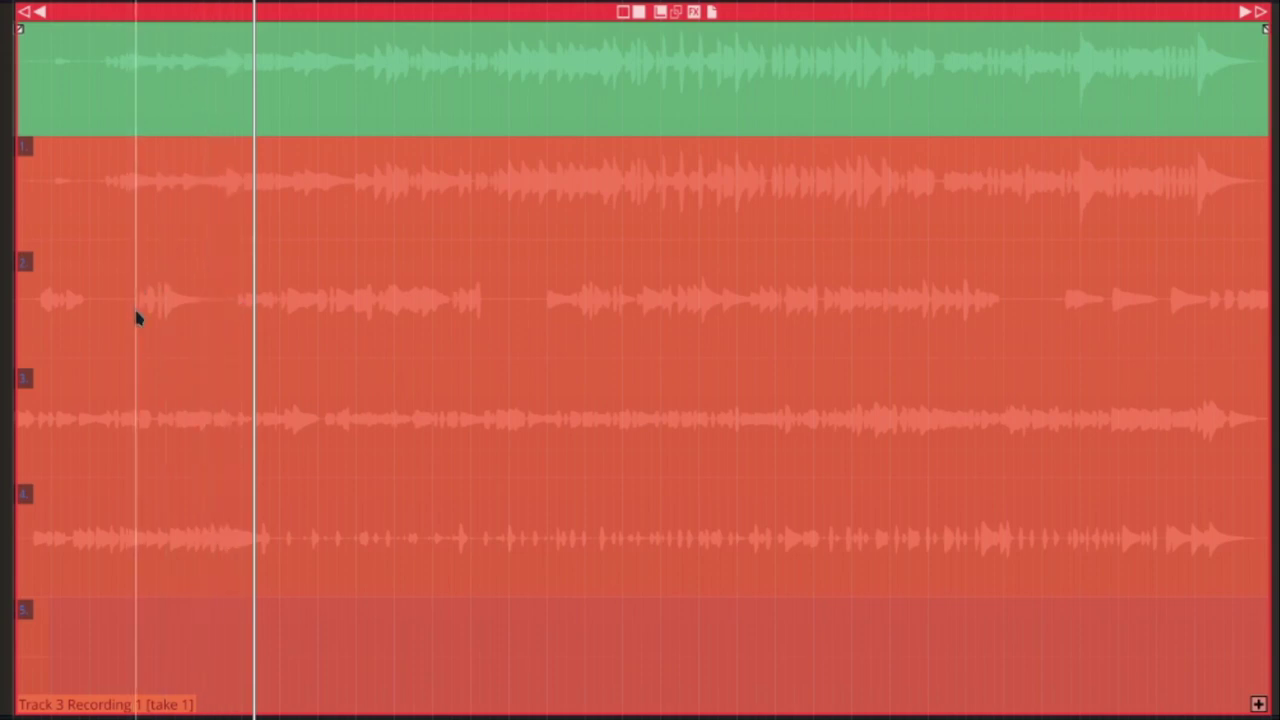
- Comp the opening from the start of take 1 followed by adjoining short sections of takes 2 and 3, and play it back
drag(137, 318, 228, 317)
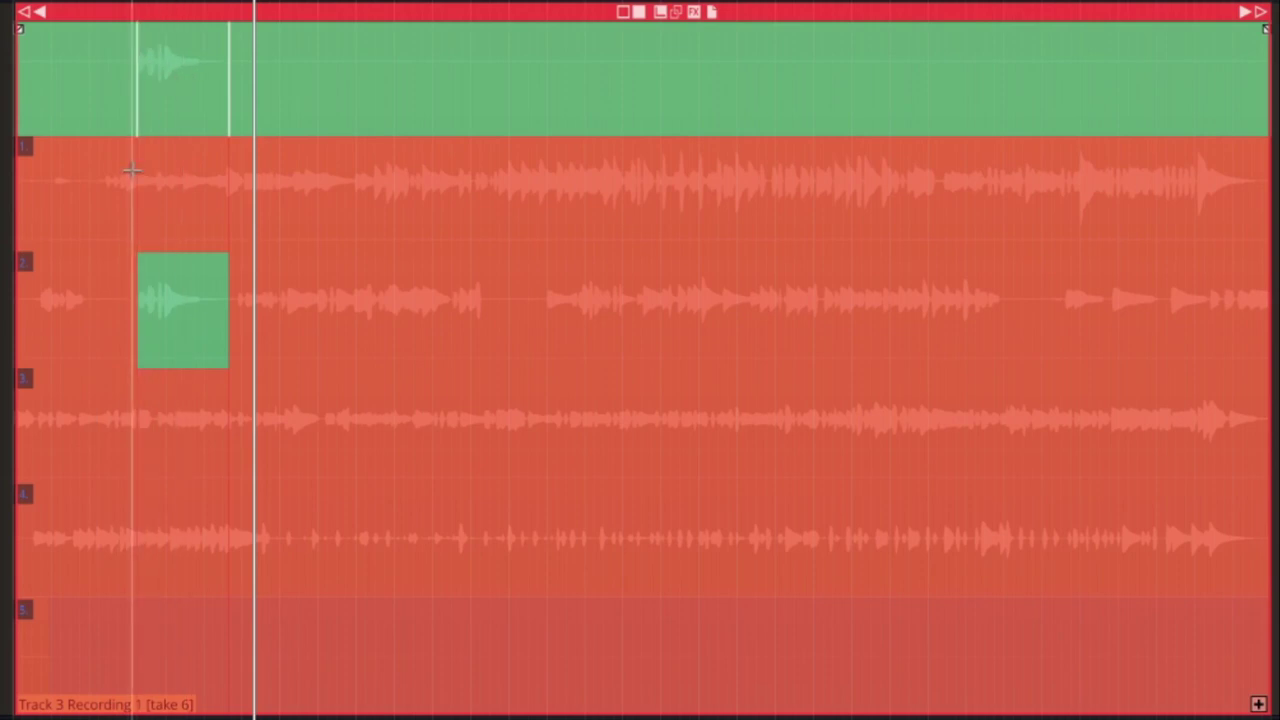
mouse_move(137, 181)
mouse_down()
mouse_move(20, 178)
mouse_move(137, 181)
mouse_up()
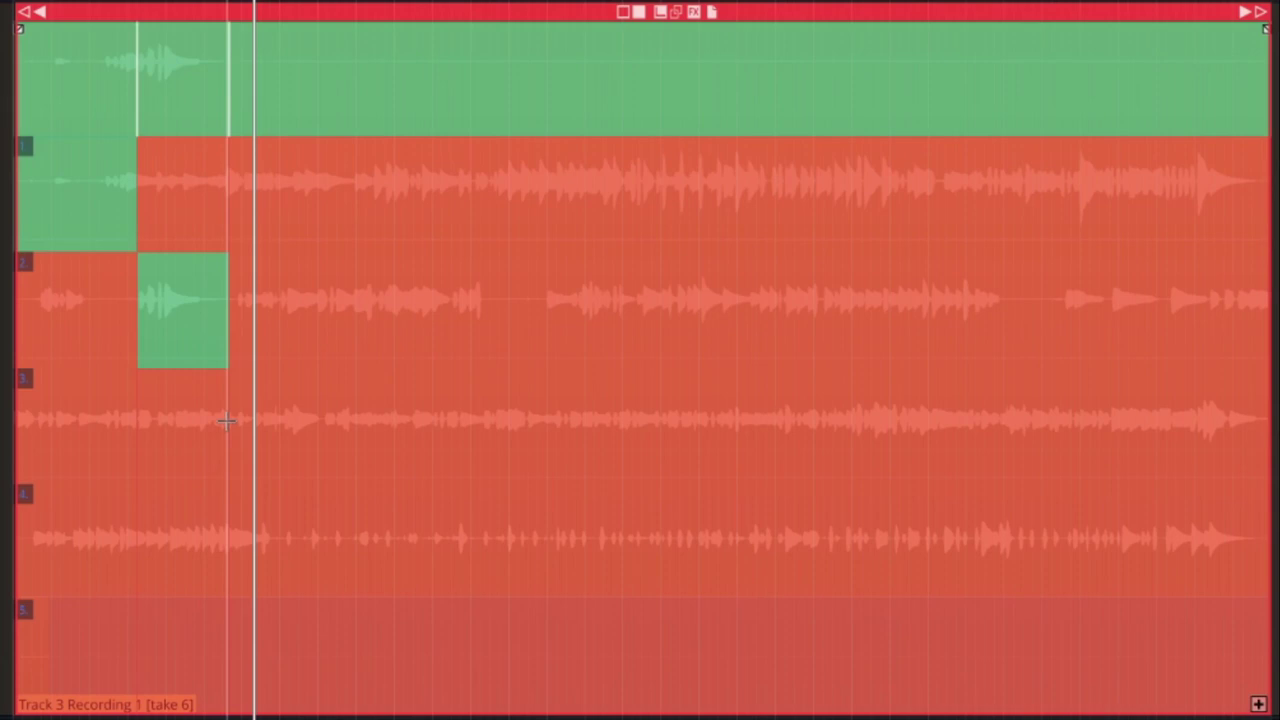
drag(228, 419, 320, 425)
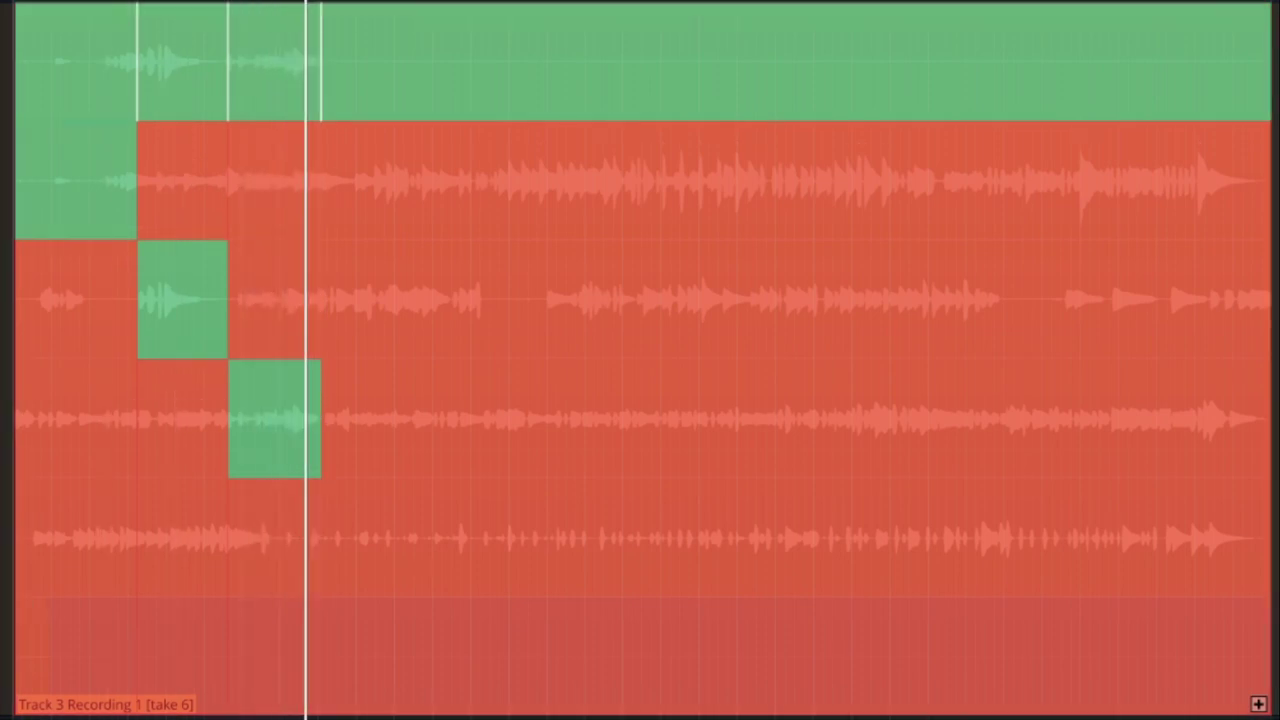
key(space)
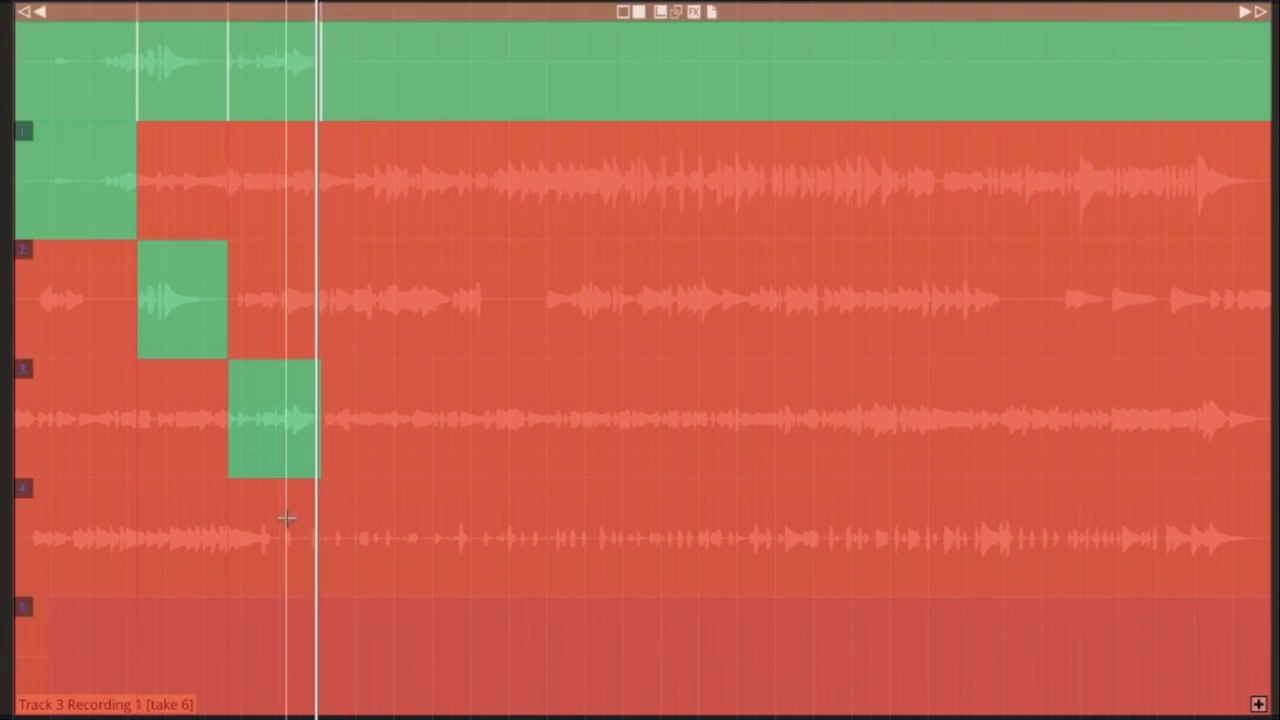
- Replace the end of the comp's take 3 section with a short take 4 section and play back the transition
drag(284, 547, 331, 547)
key(space)
key(space)
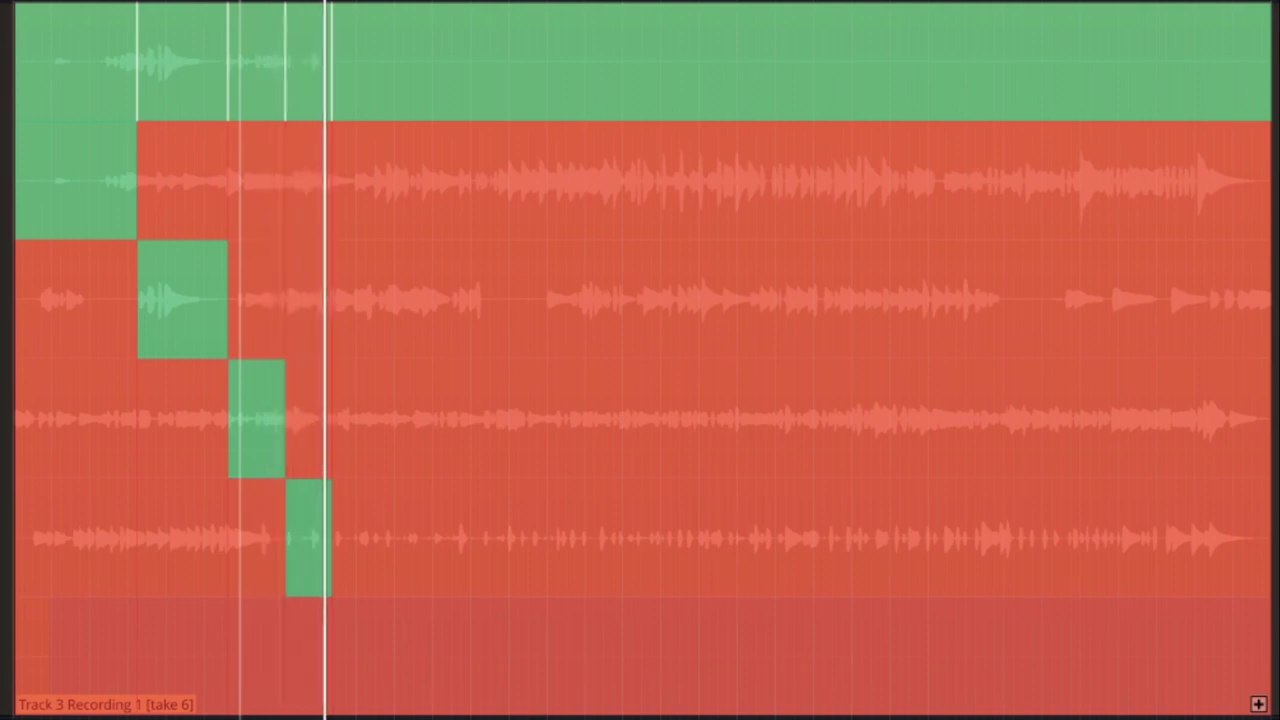
key(space)
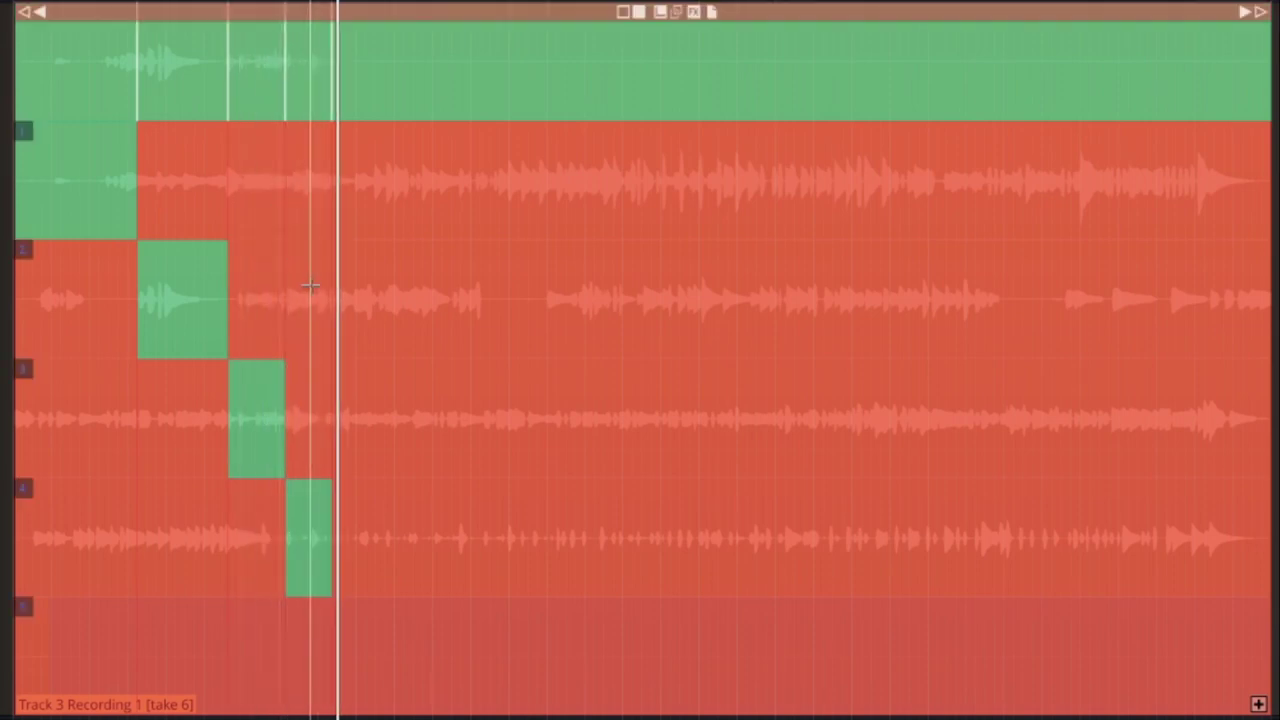
- Fill the rest of the comp from take 1, with adjoining take 3 and take 2 sections right after the take 4 section
mouse_move(340, 175)
mouse_down()
mouse_move(718, 202)
mouse_move(1270, 214)
mouse_up()
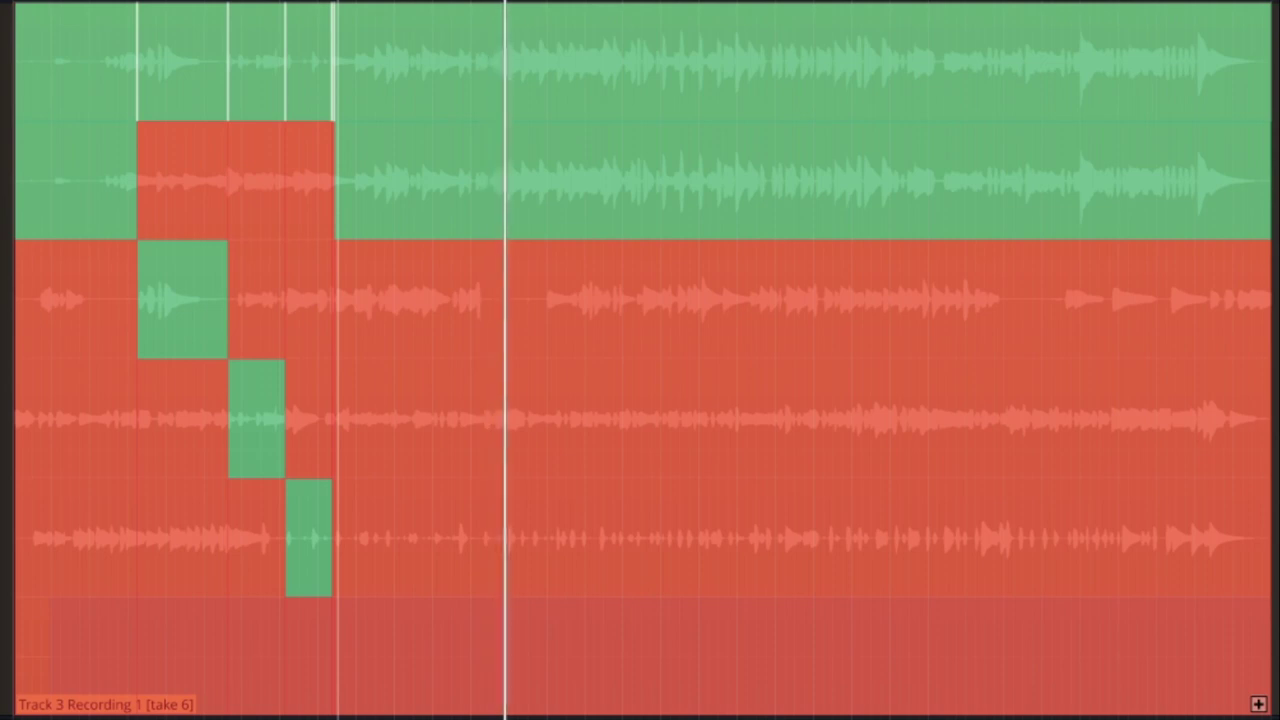
drag(448, 300, 338, 304)
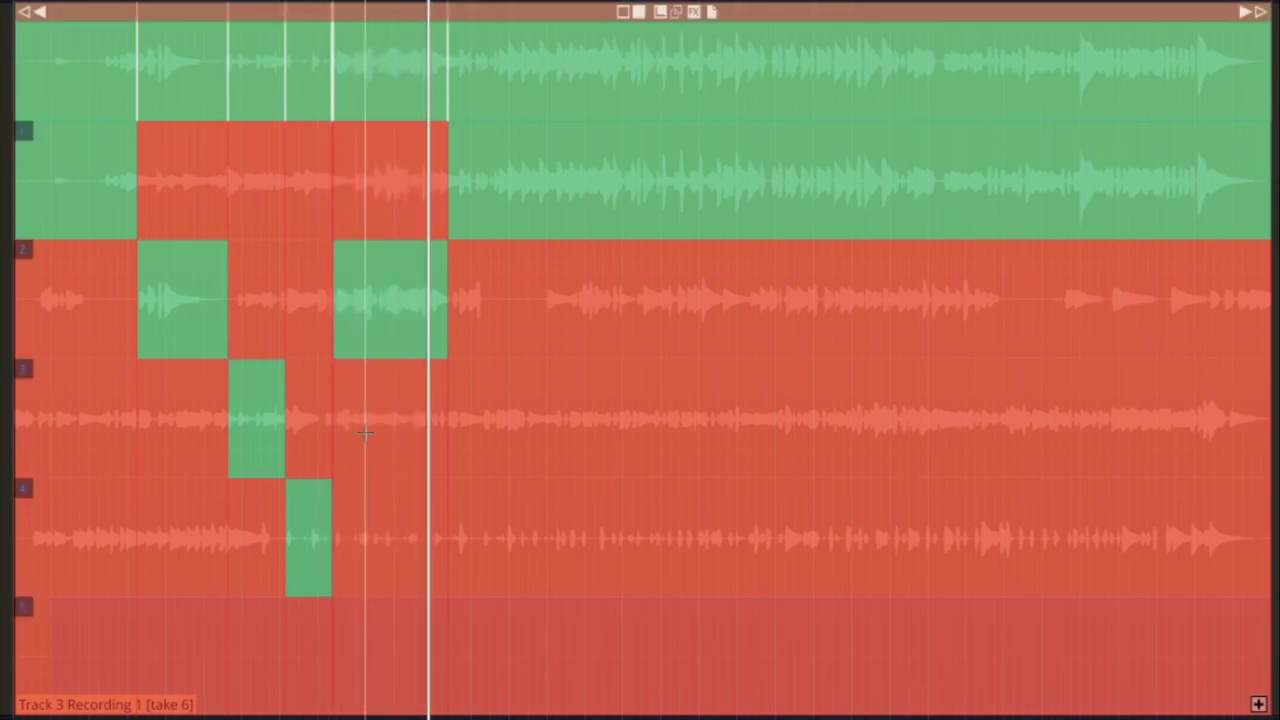
drag(378, 414, 338, 418)
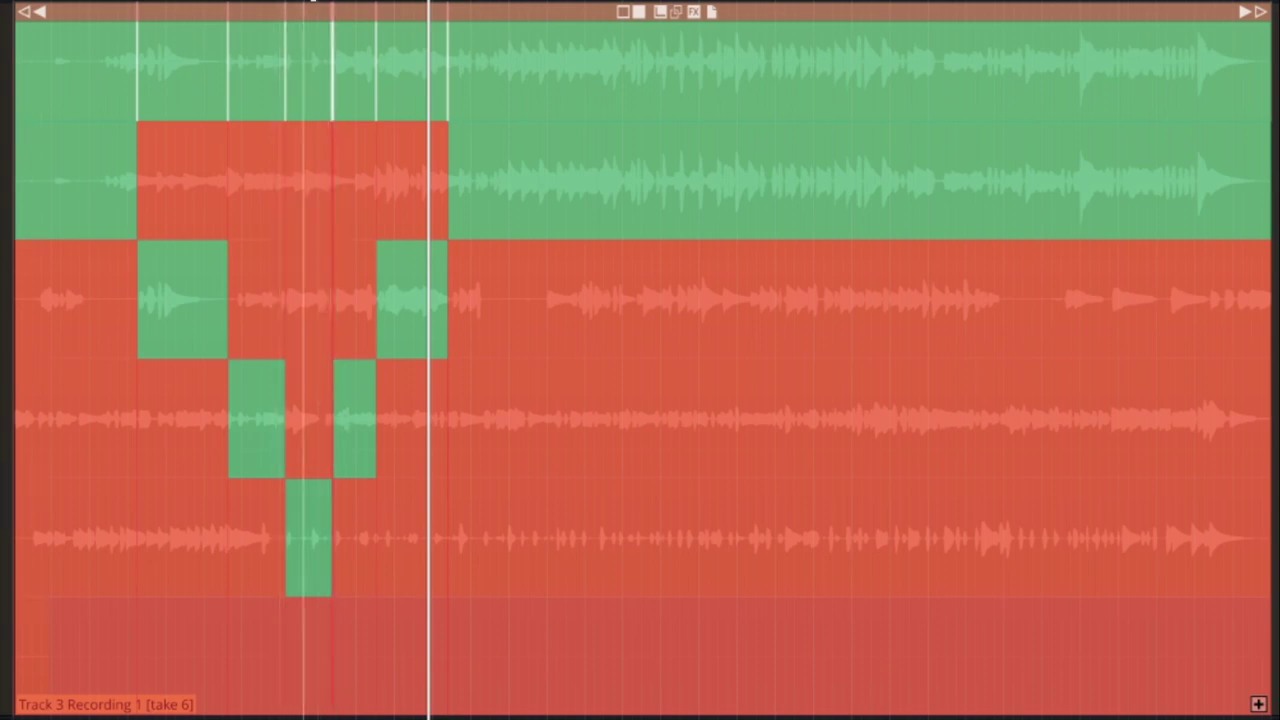
key(space)
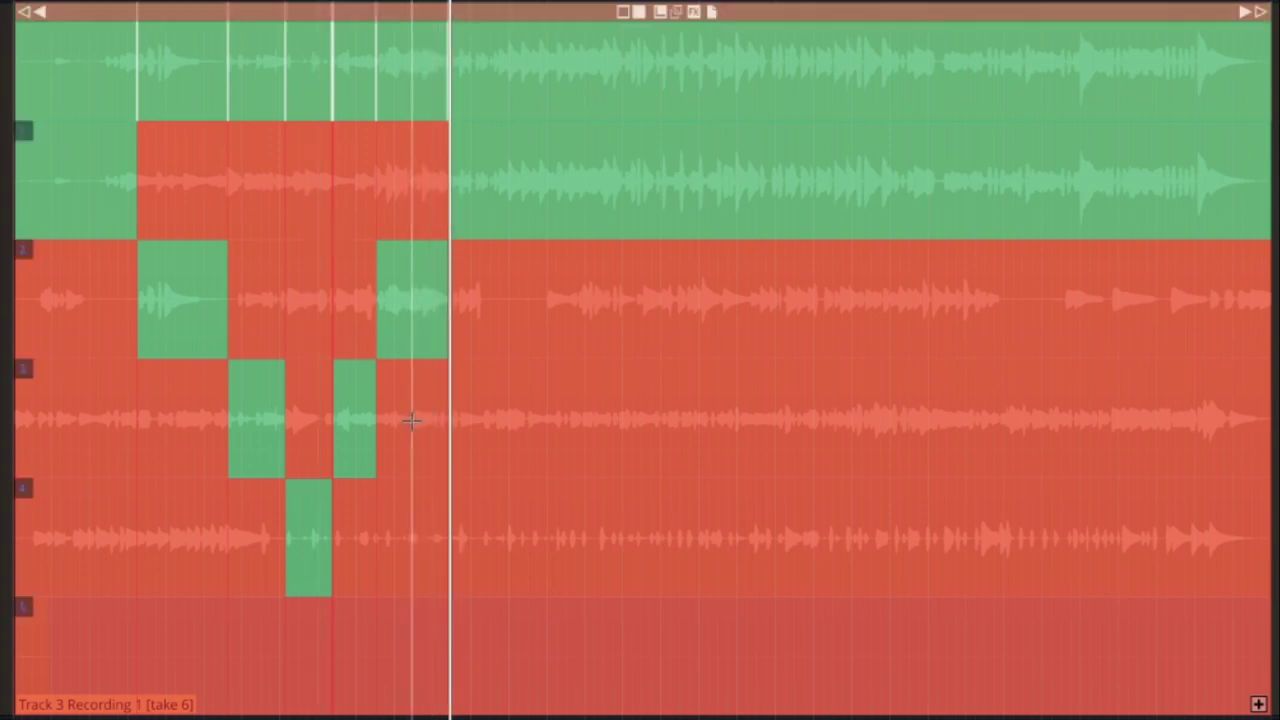
- Replace the end of the comp's second take 2 section with short take 4 and take 3 sections, and play it back
drag(411, 420, 442, 425)
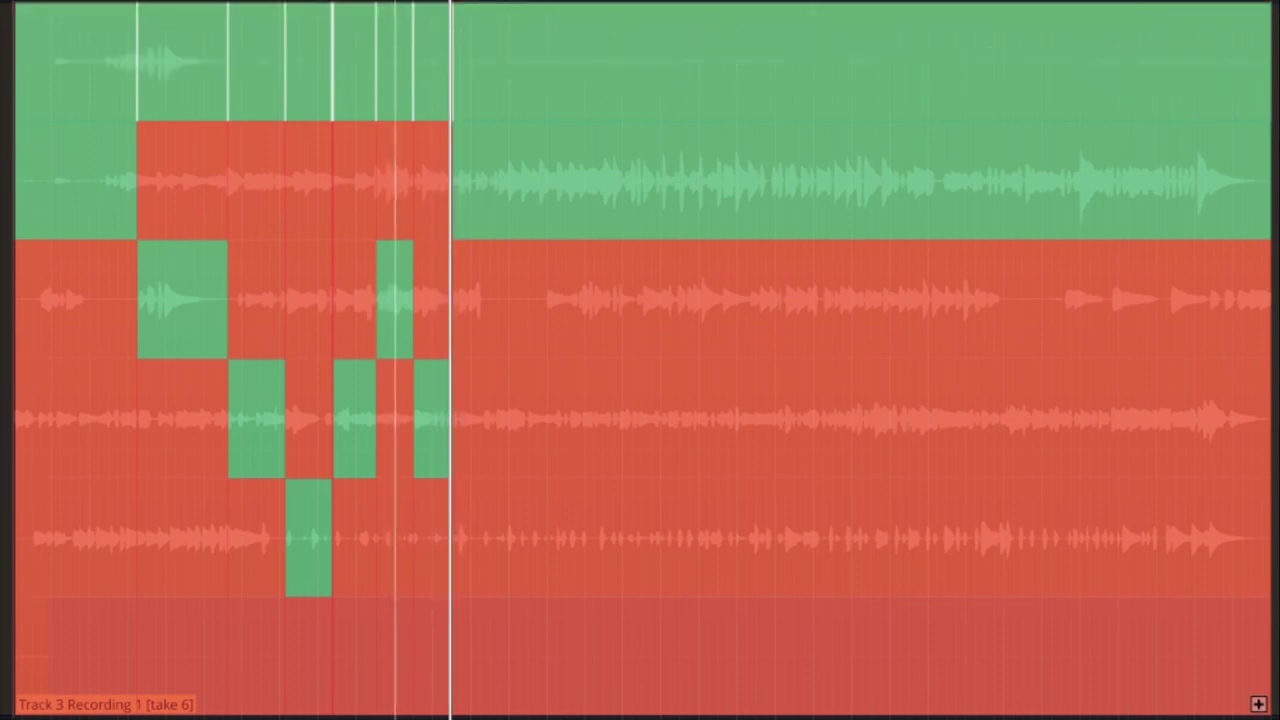
click(372, 3)
key(space)
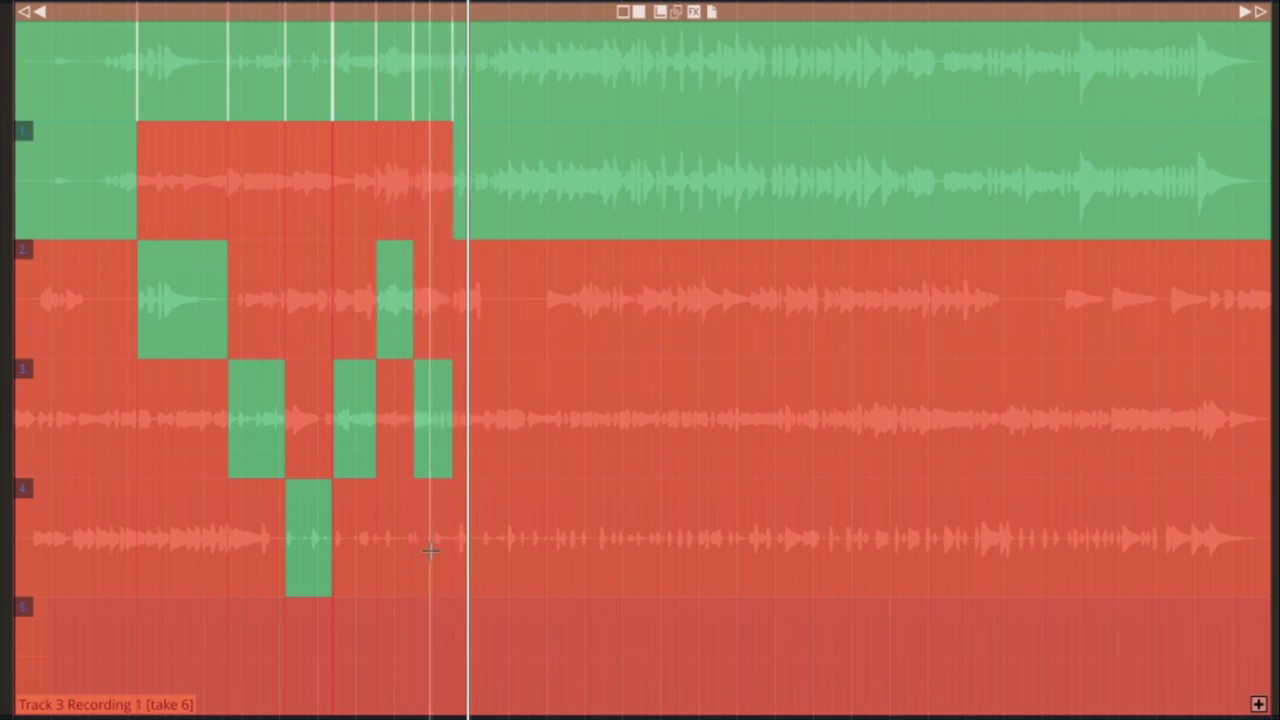
drag(442, 540, 414, 540)
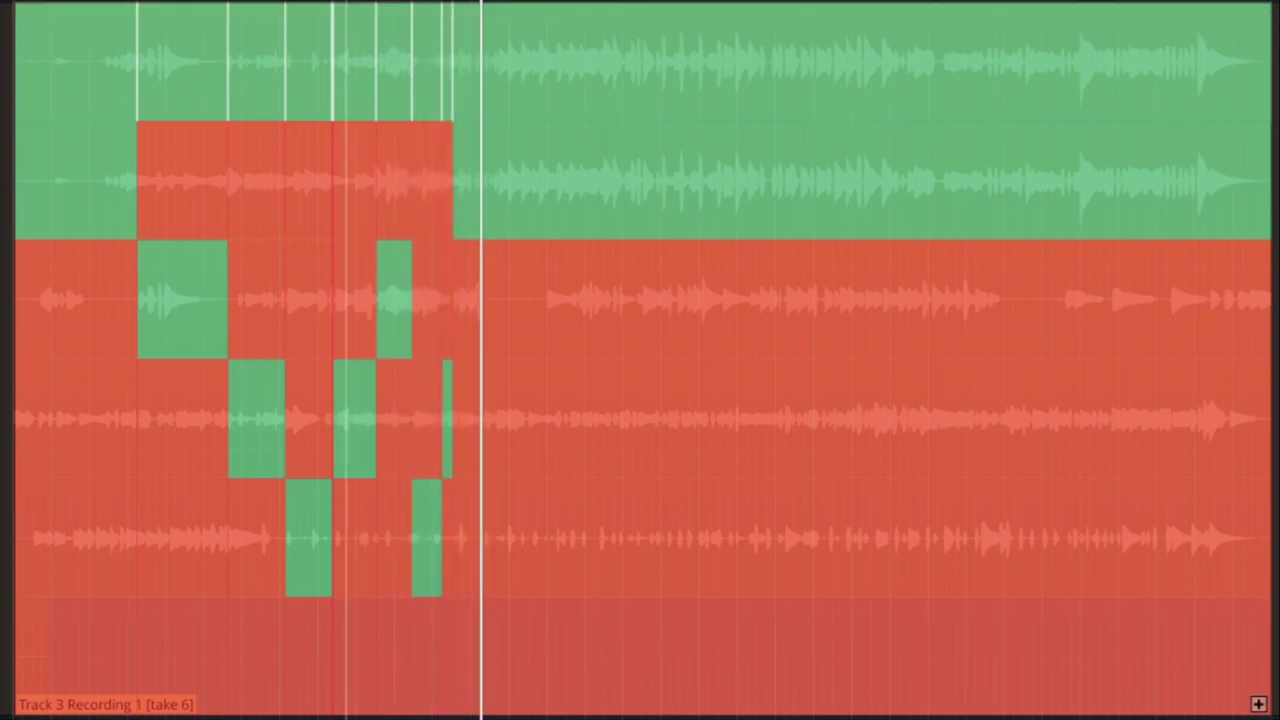
click(301, 360)
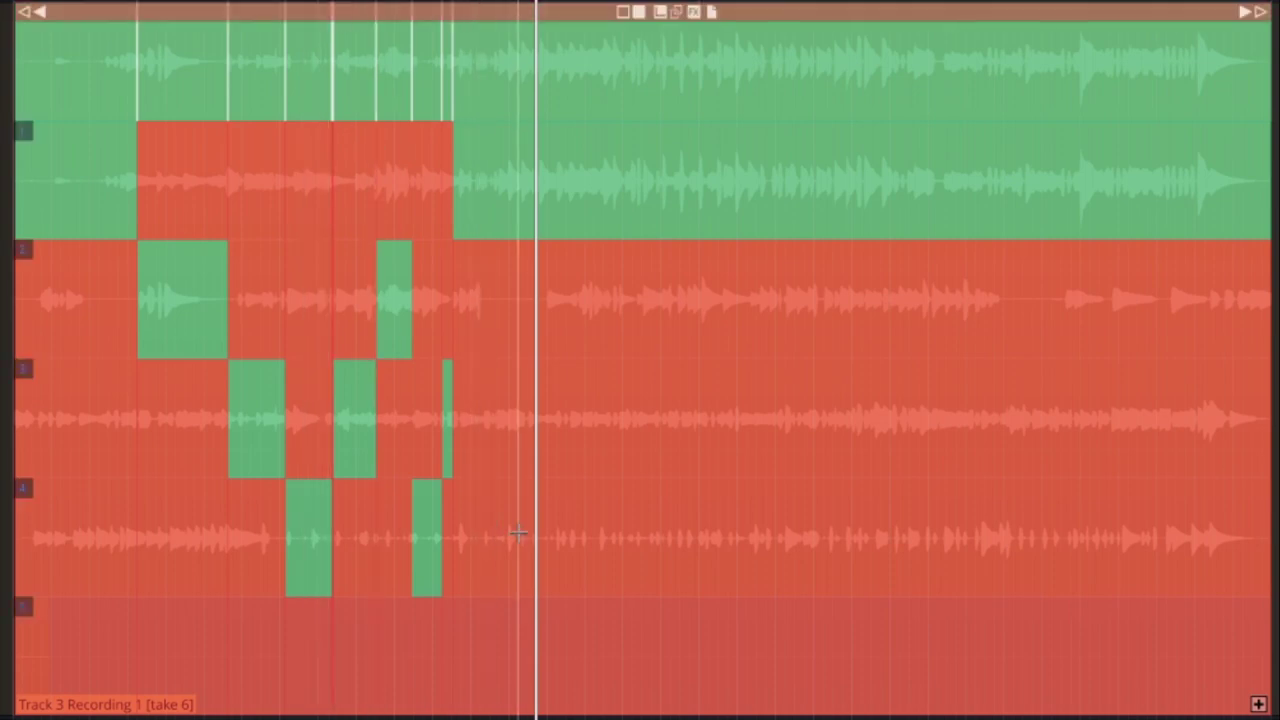
- Insert two short take 4 sections, separated by a small gap, into the long take 1 part of the comp
drag(518, 543, 548, 546)
click(466, 3)
key(space)
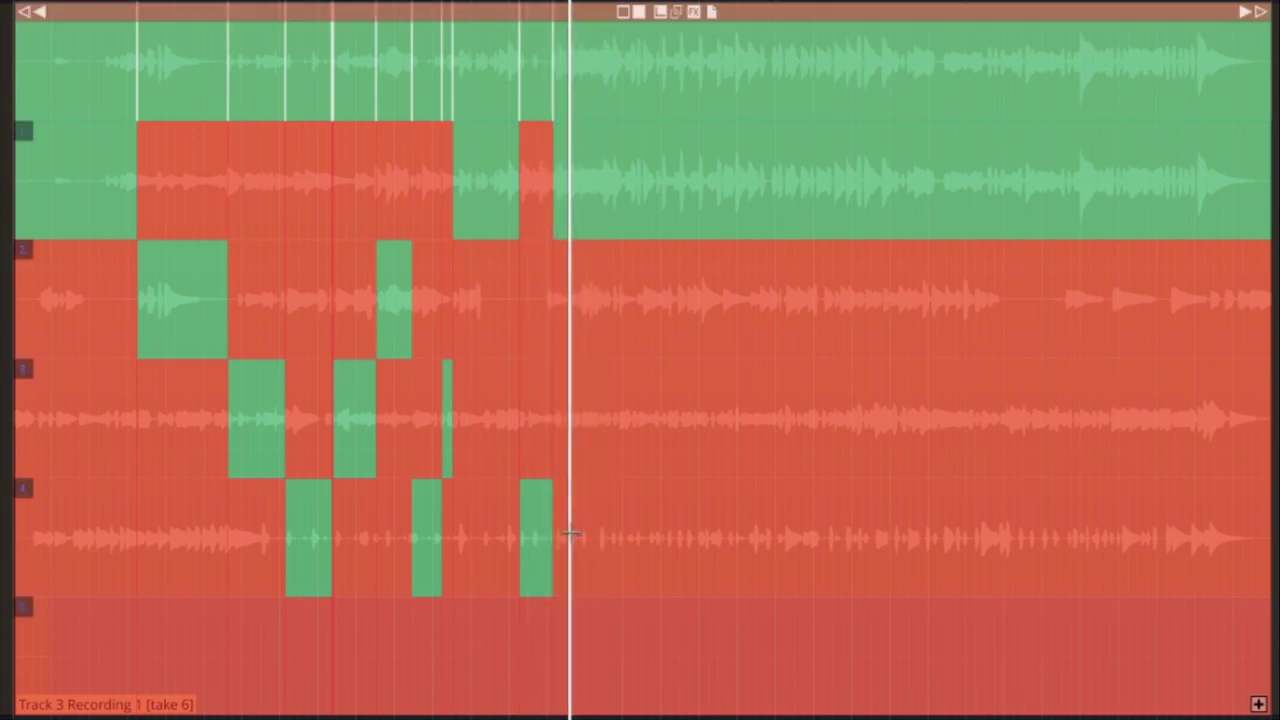
drag(568, 548, 588, 554)
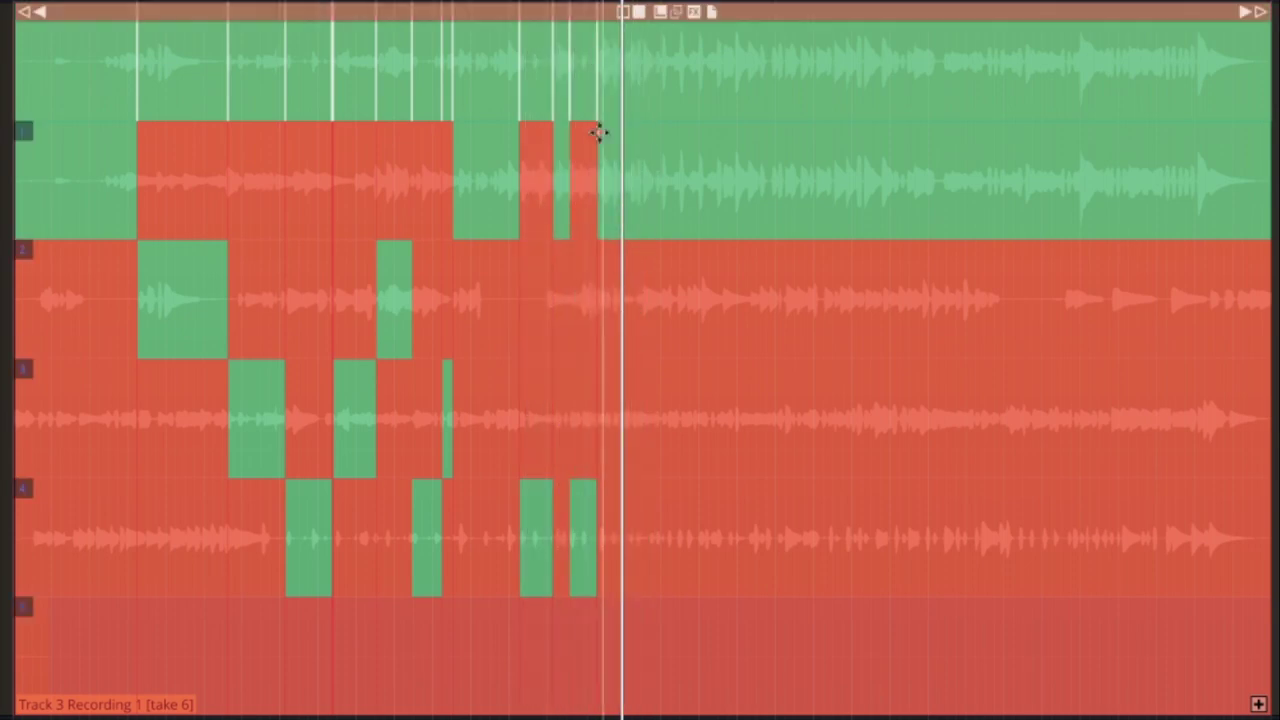
- Play on through the take 1 part and insert a take 2 section about two-thirds of the way through the clip
key(space)
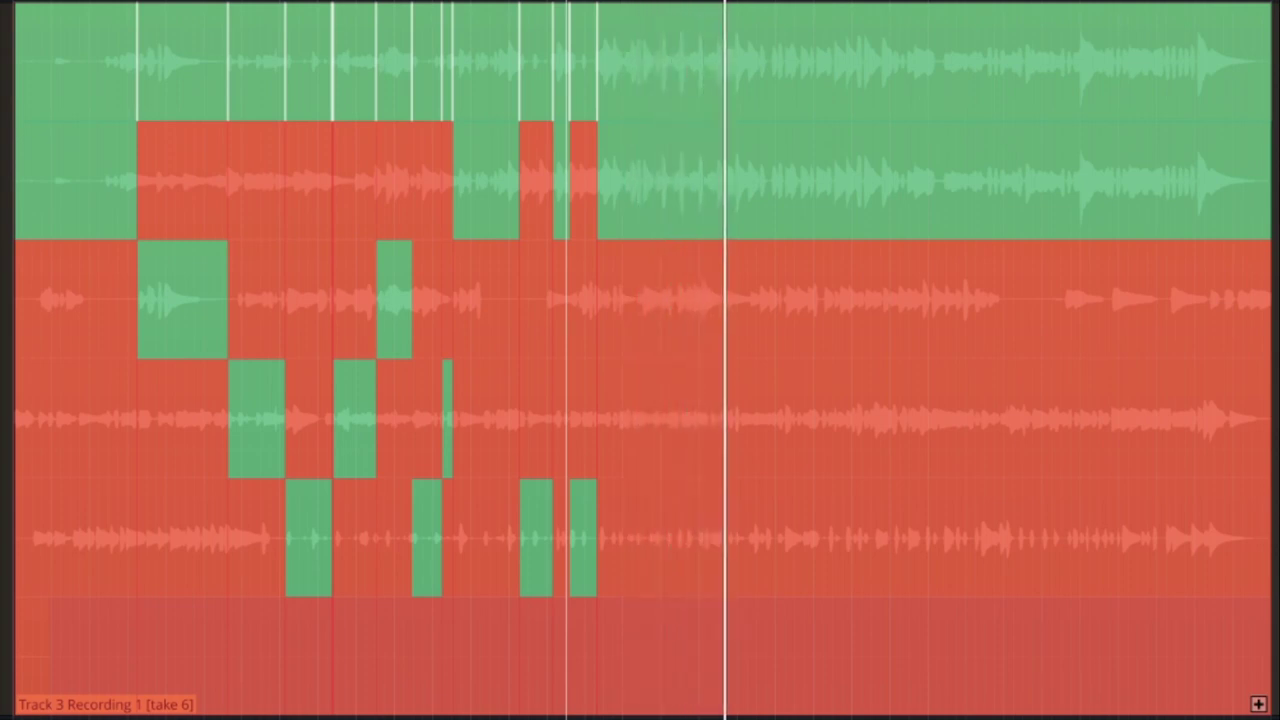
mouse_move(684, 202)
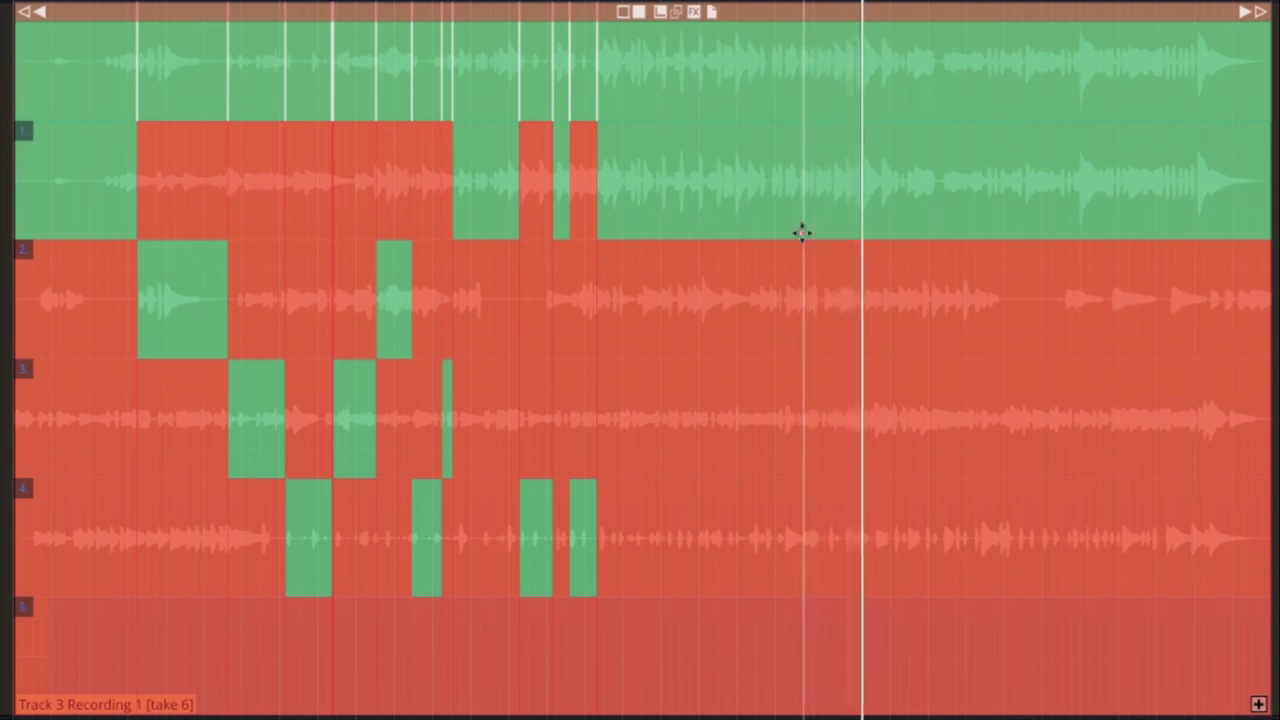
drag(866, 300, 933, 300)
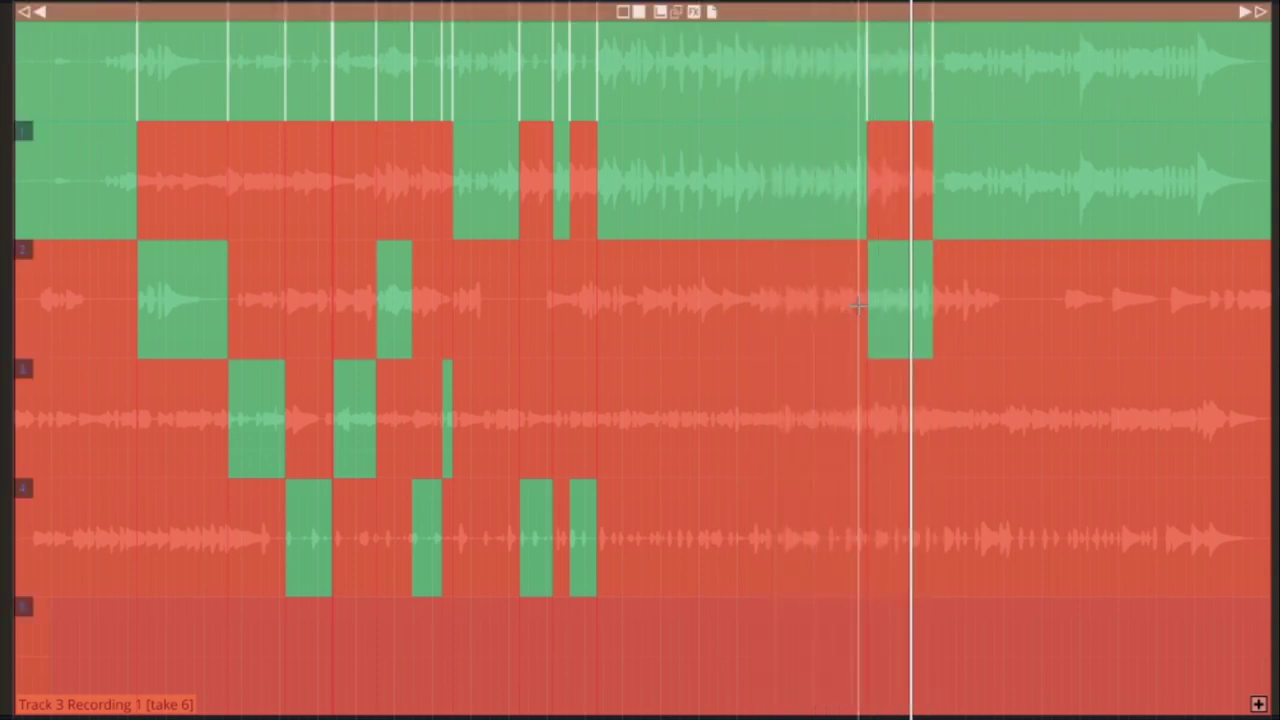
- Move the start of the last take 2 section slightly earlier to refine its transition from take 1
scroll(858, 306, up, 2)
scroll(858, 306, down, 1)
scroll(858, 306, down, 1)
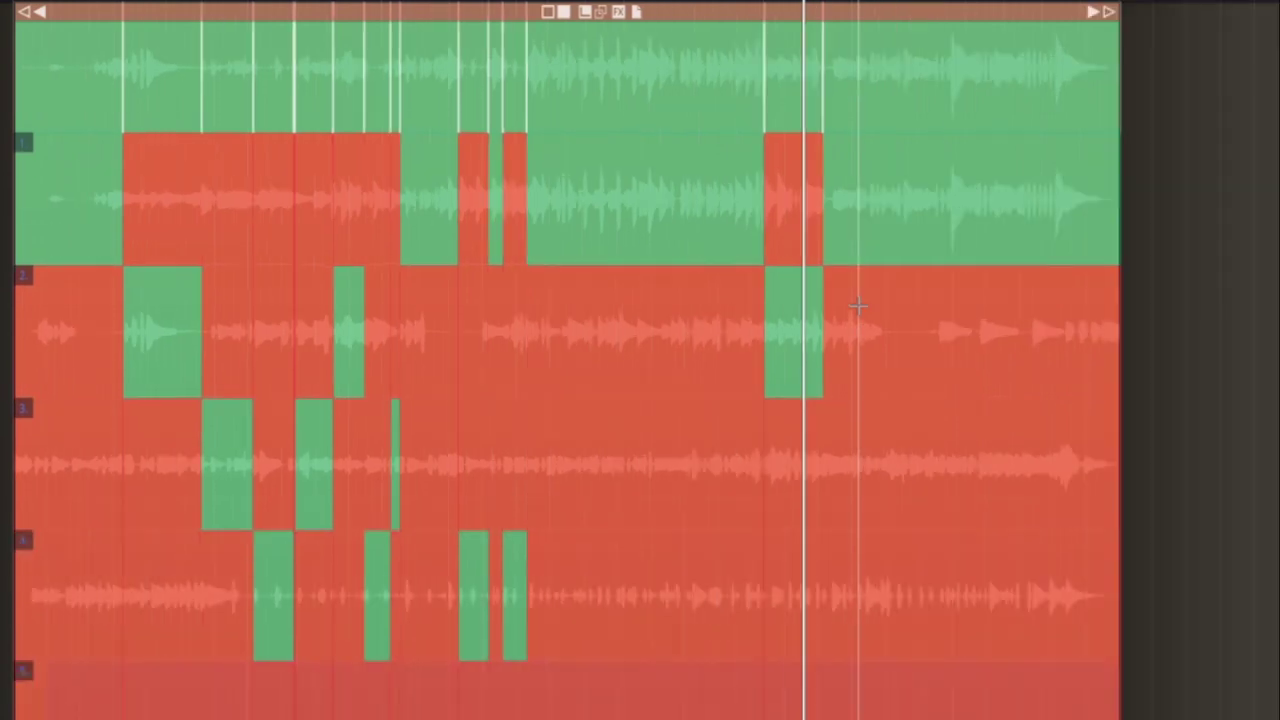
scroll(858, 306, up, 1)
scroll(745, 330, up, 5)
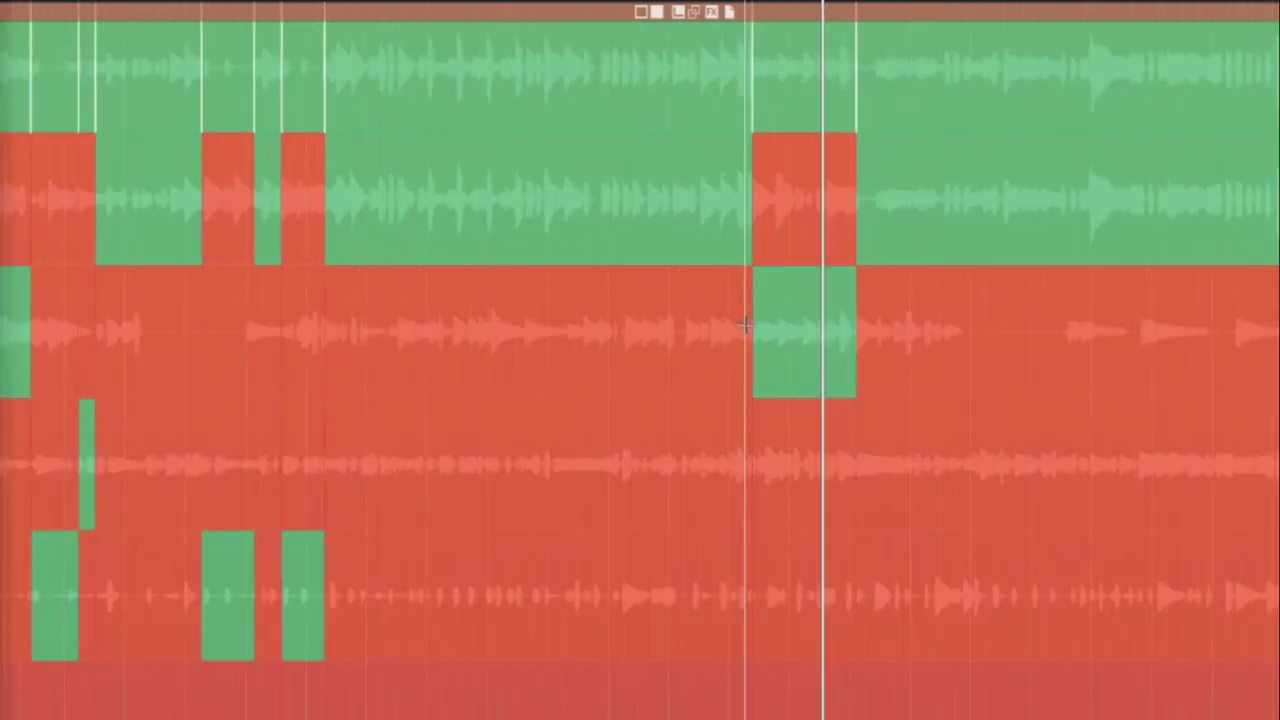
scroll(745, 325, up, 3)
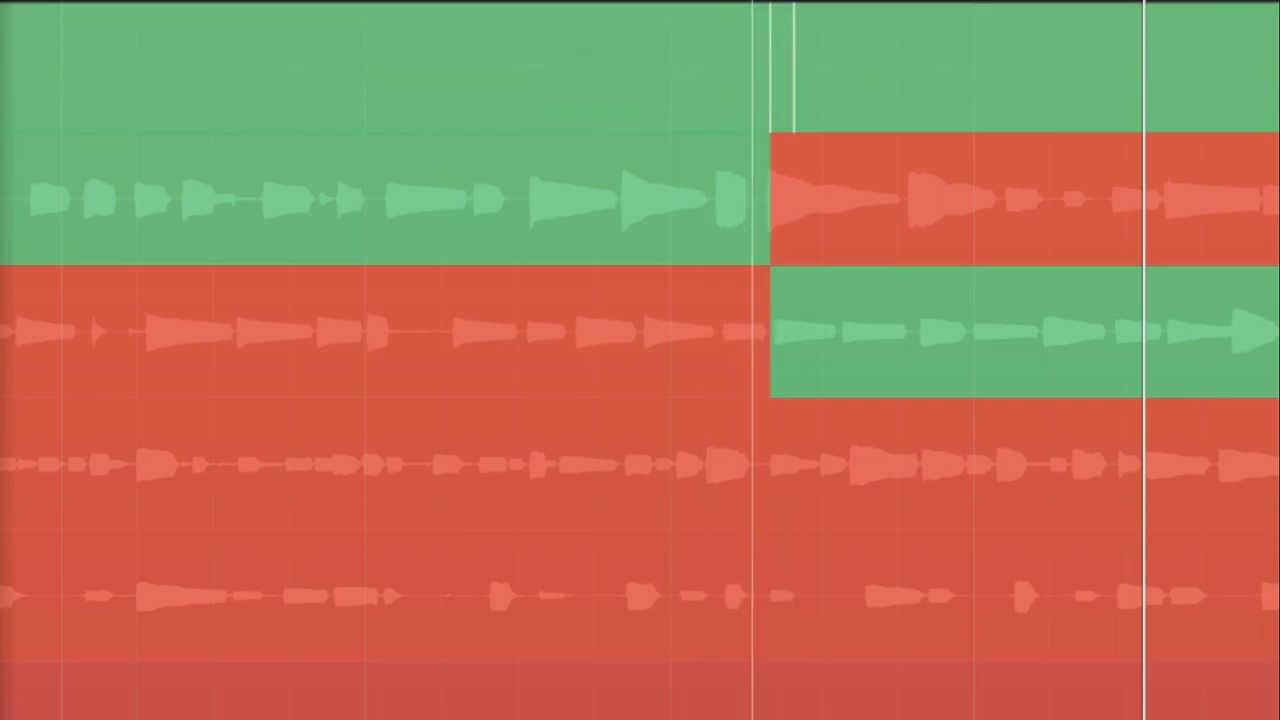
click(734, 360)
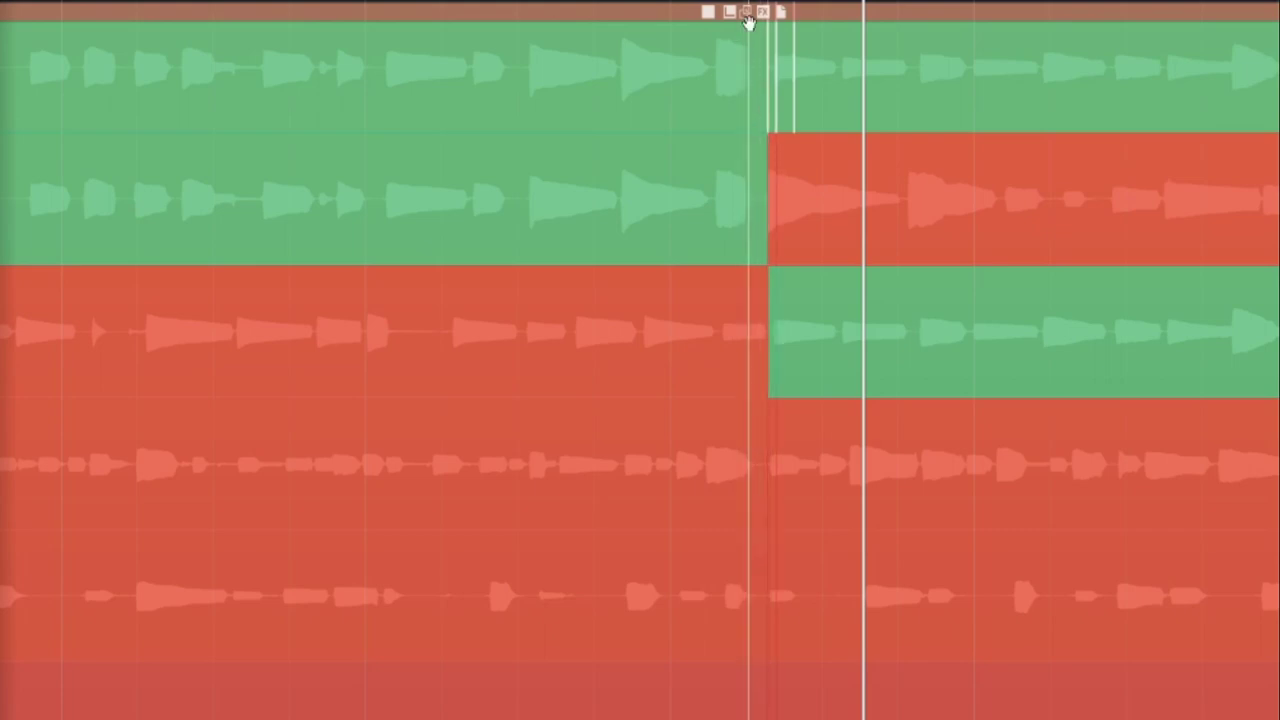
- Try a short take 3 section, and in its place a take 4 section, at the start of the last take 2 section, playing each back
key(space)
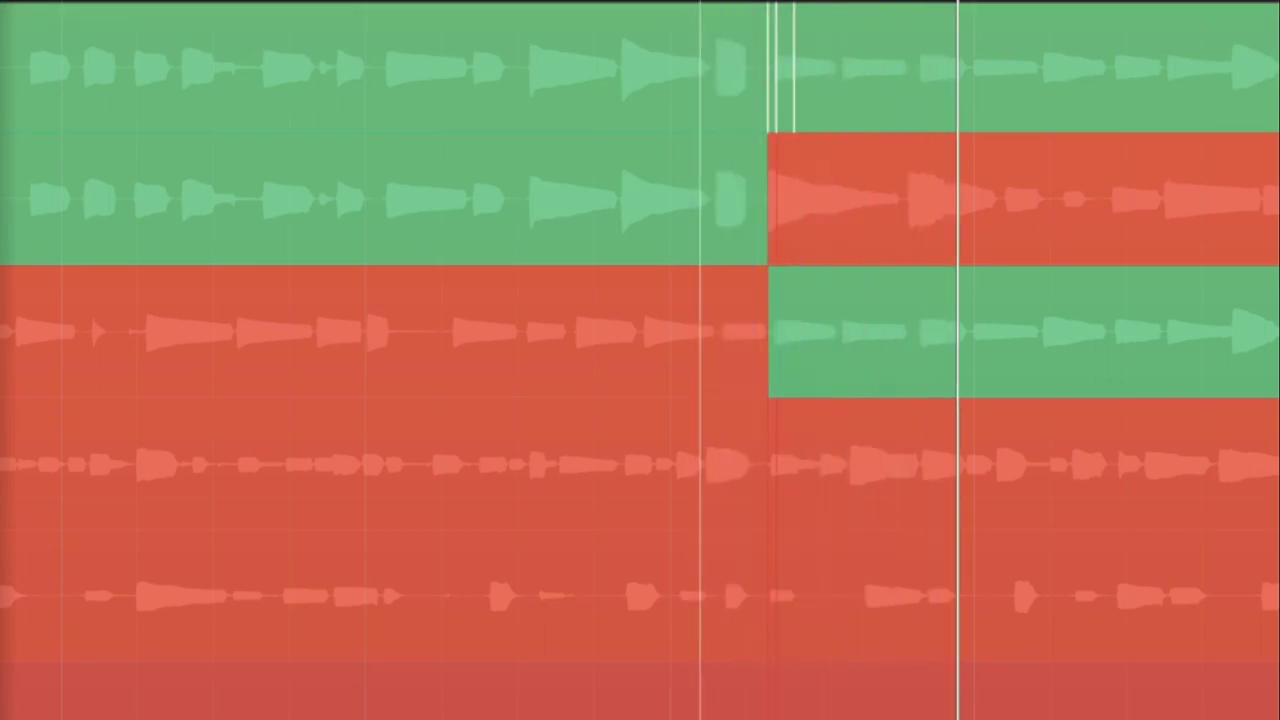
drag(768, 470, 842, 473)
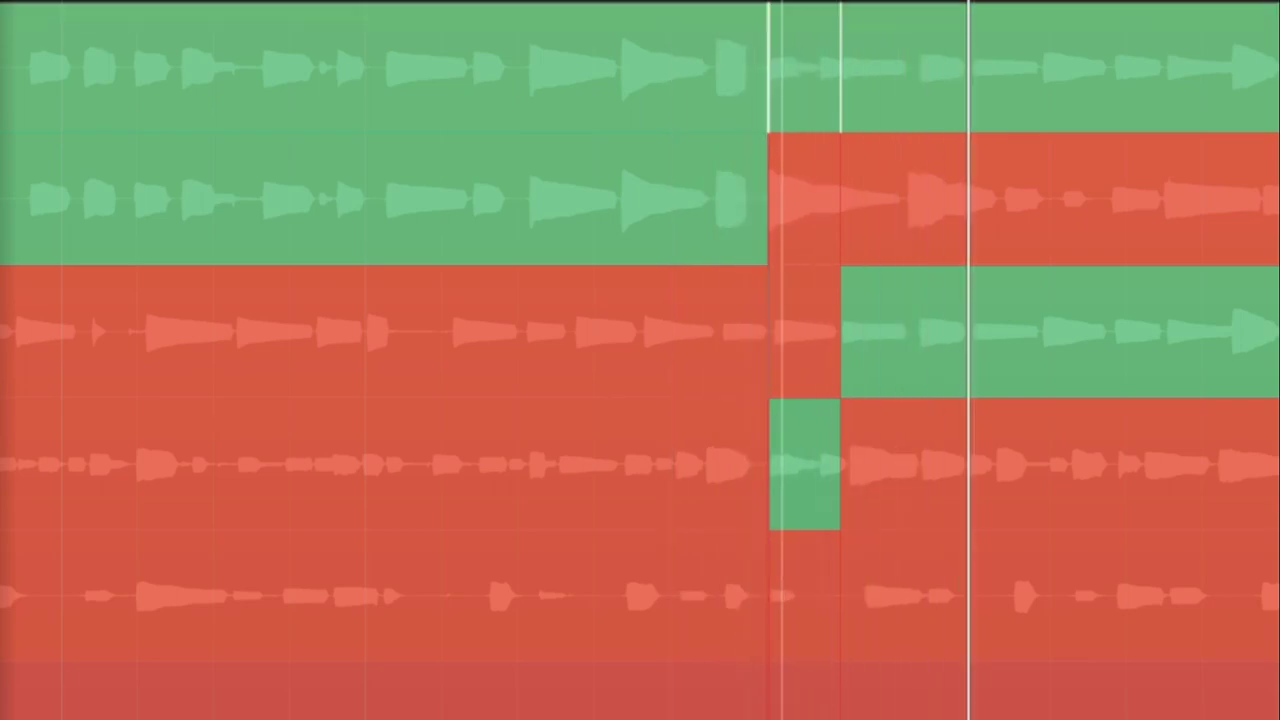
key(space)
key(space)
key(space)
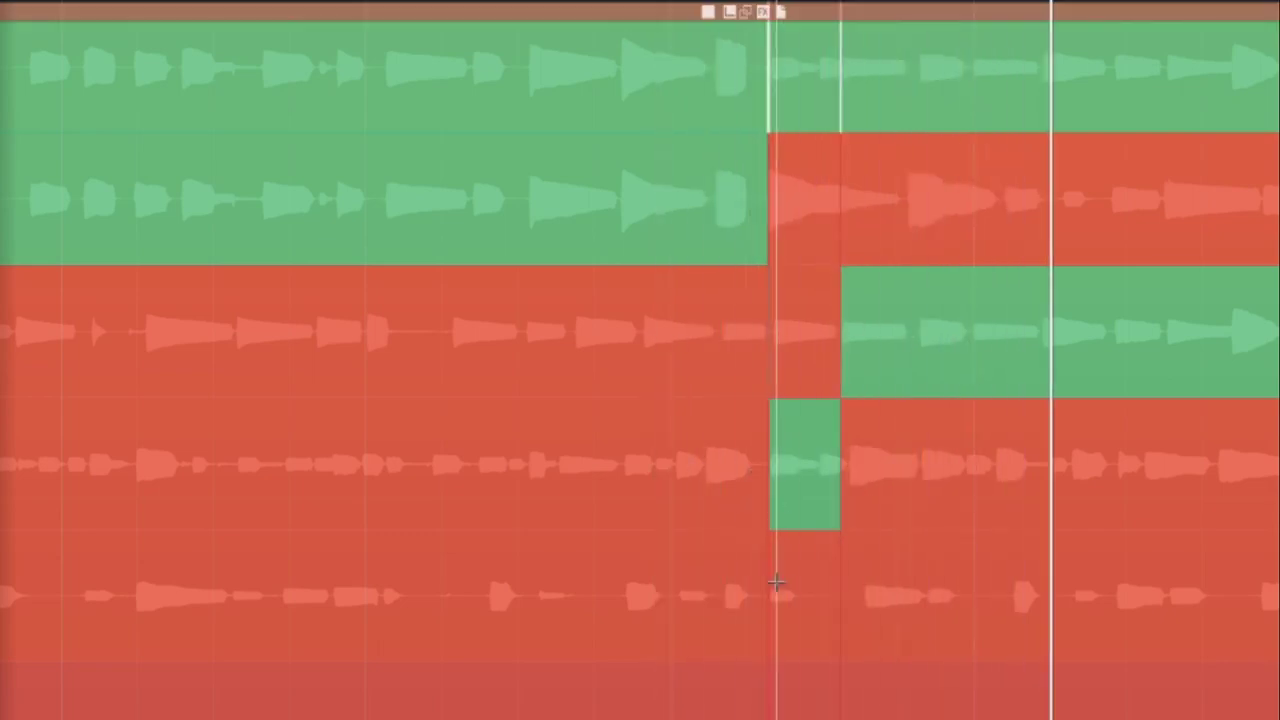
drag(766, 598, 840, 598)
key(space)
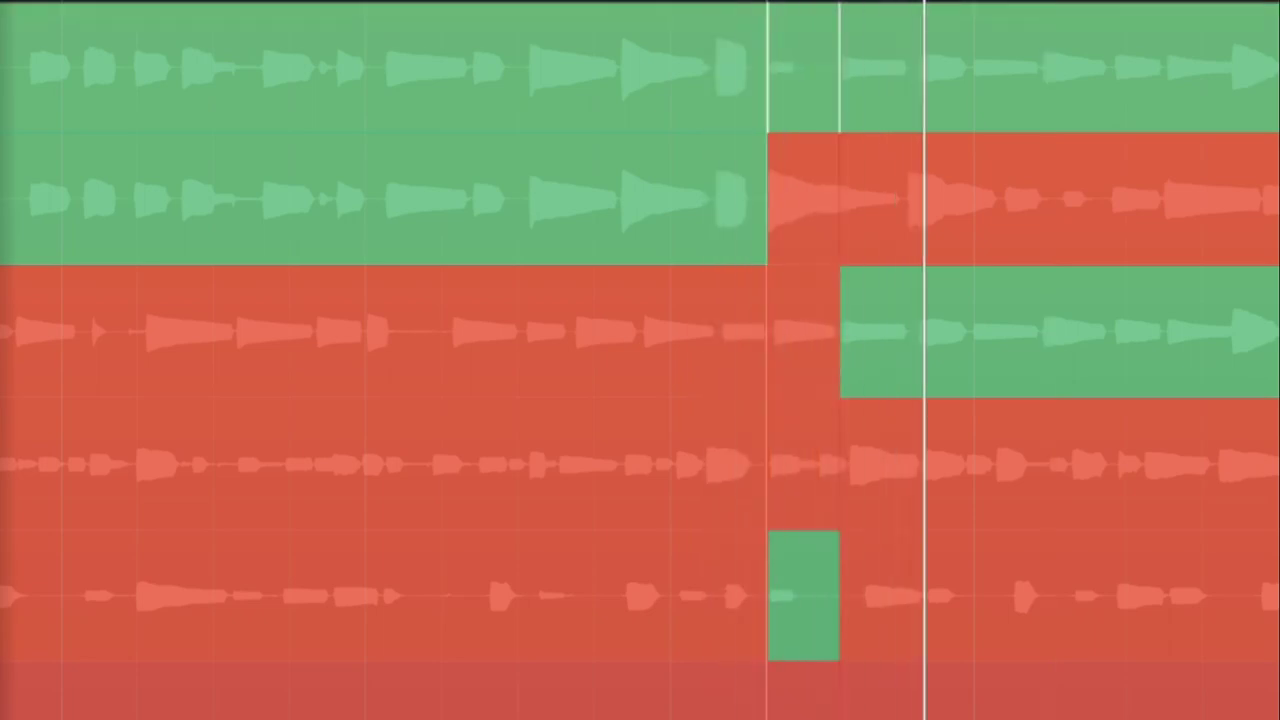
key(space)
- Replace the start of the last take 2 section with a longer take 3 section followed by a short take 1 section, and play it back
drag(768, 458, 916, 470)
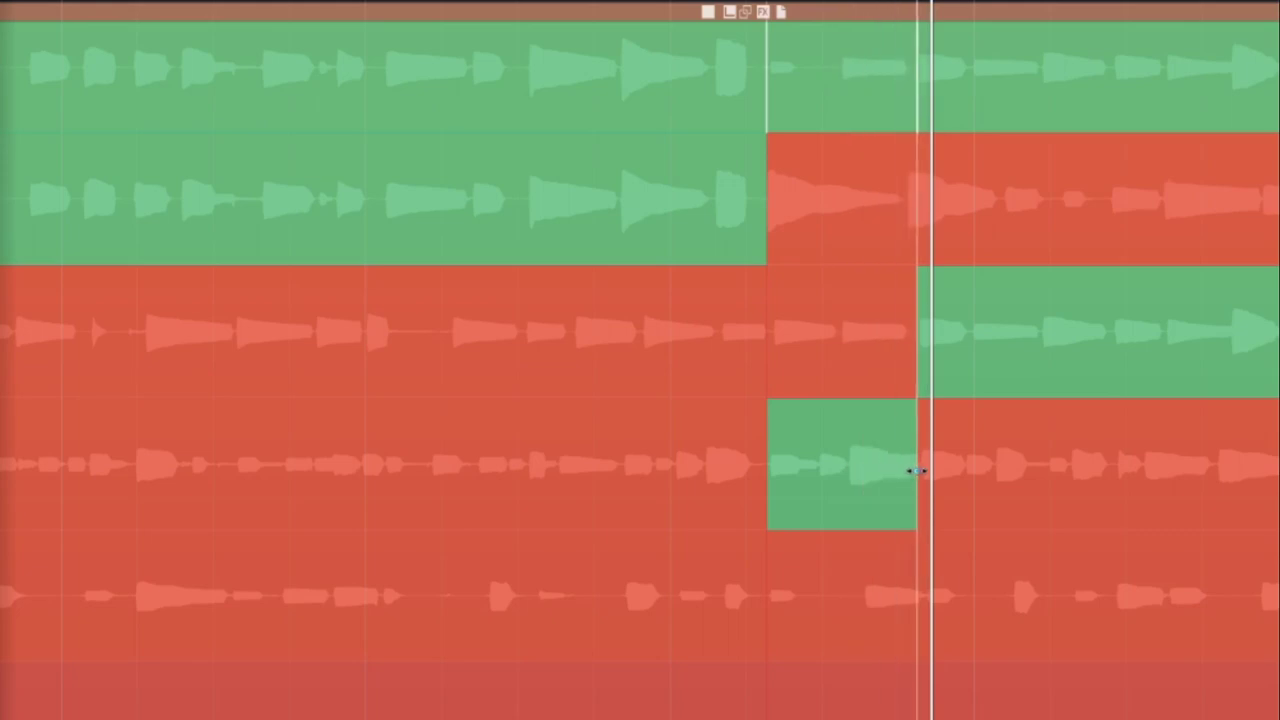
key(space)
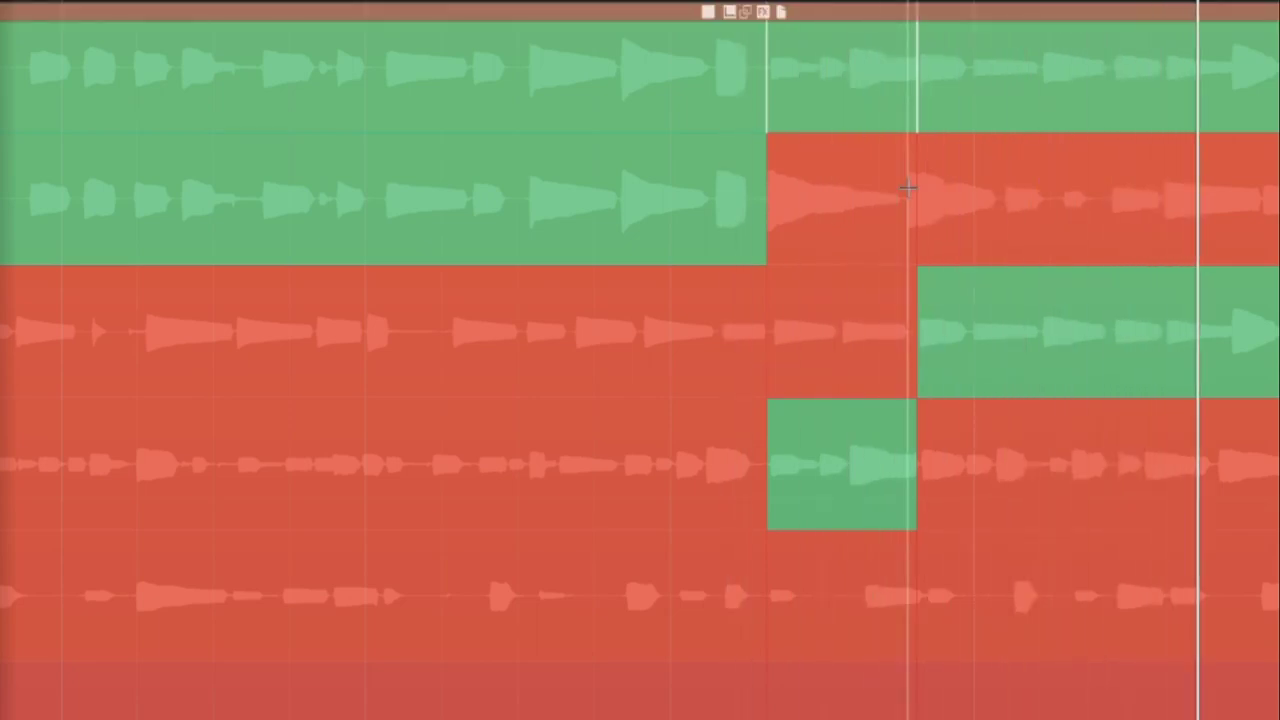
drag(907, 188, 968, 188)
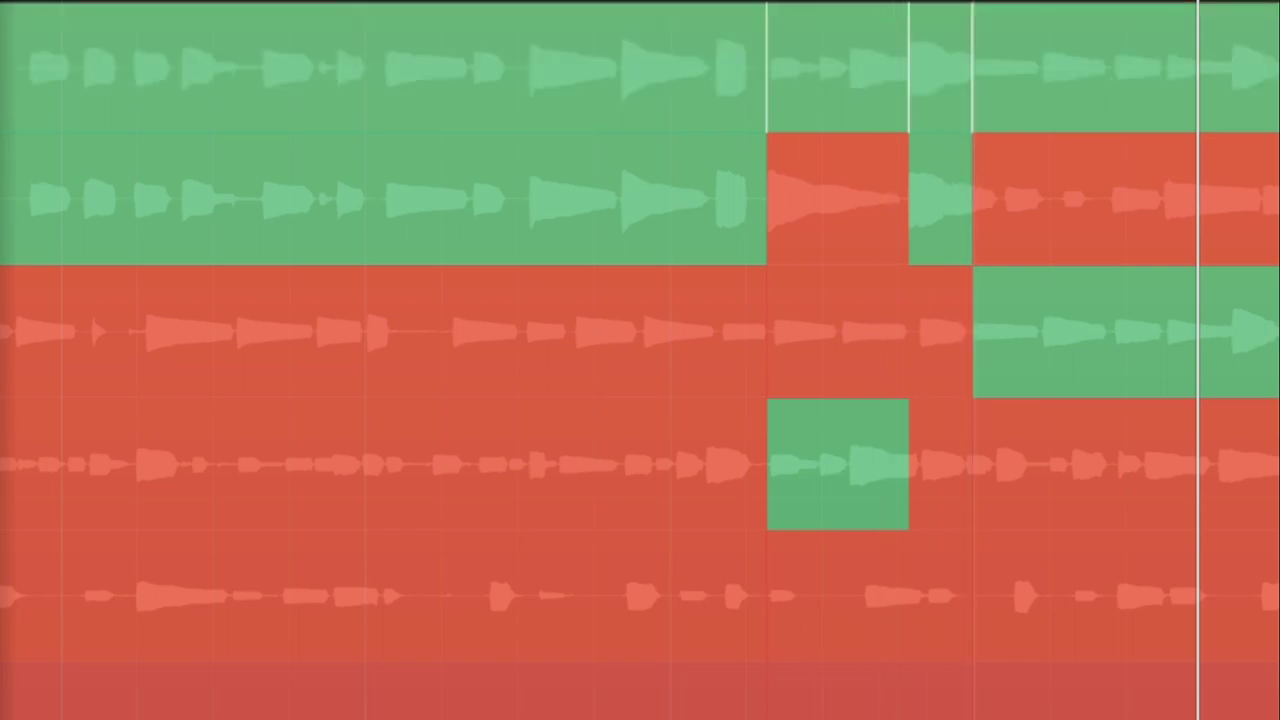
key(space)
key(space)
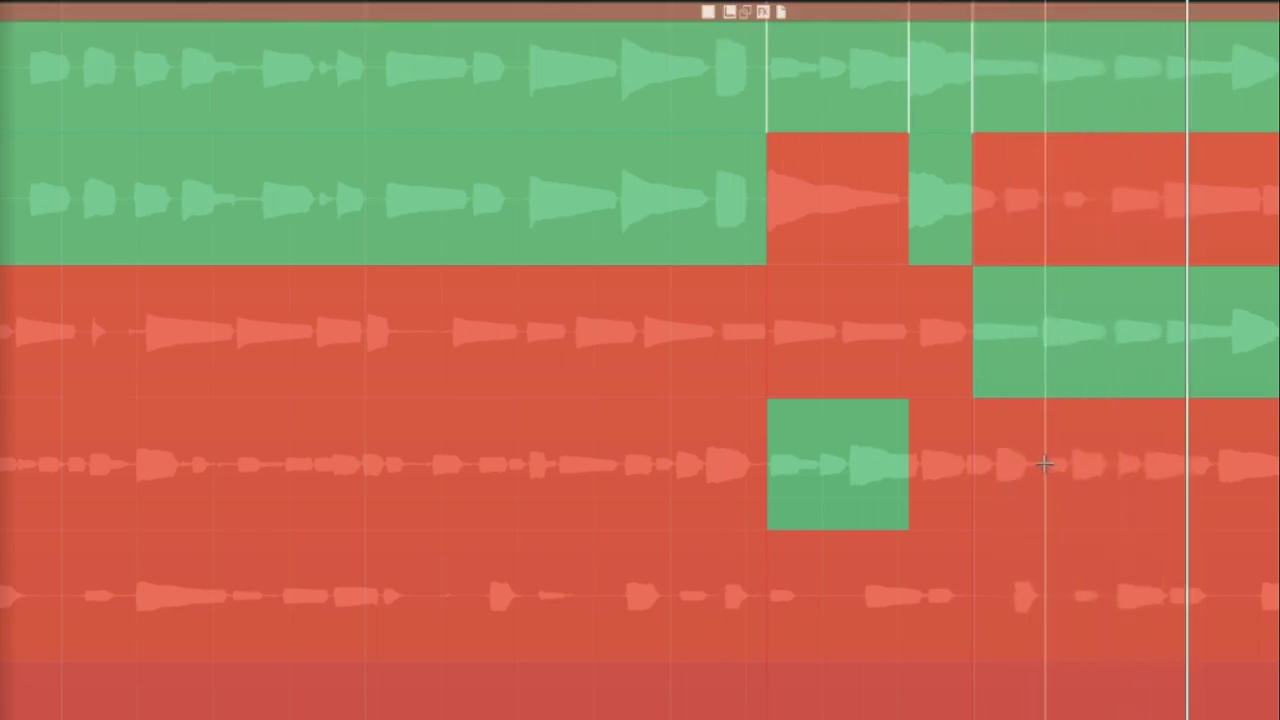
- Insert two take 3 sections into the rest of the take 2 part, and add a short take 4 section after the second one
drag(1041, 466, 1112, 468)
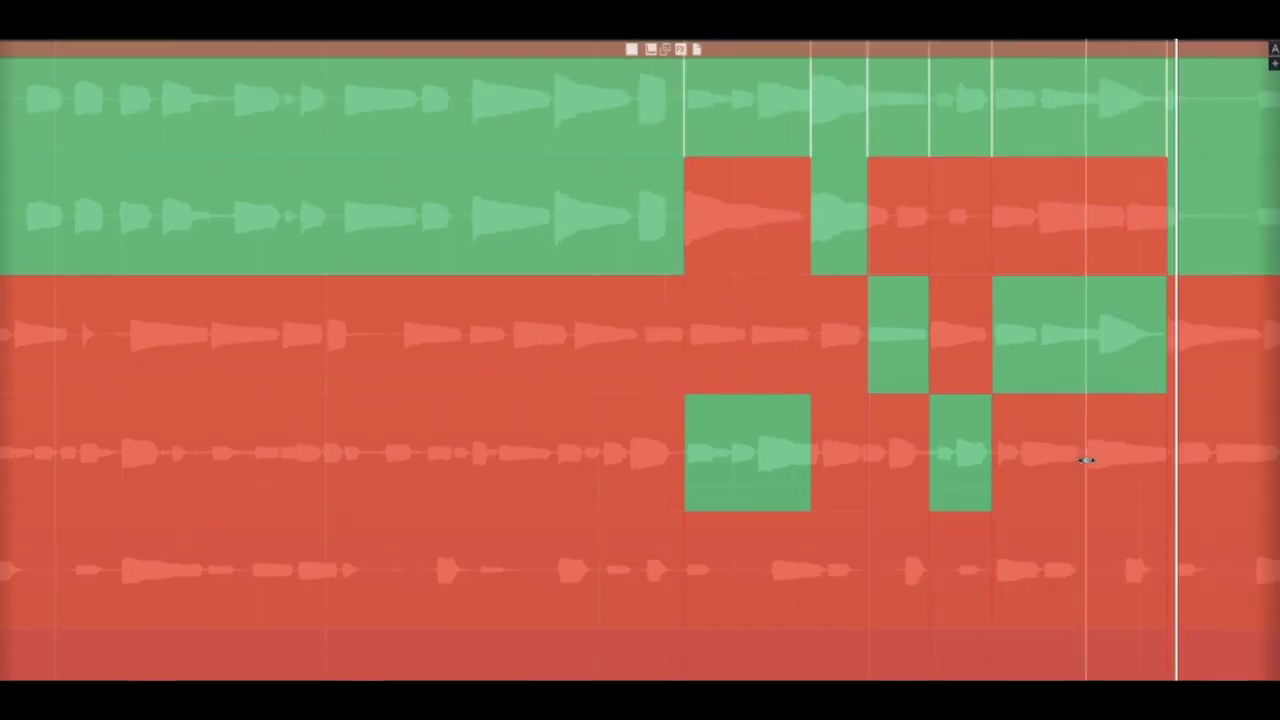
drag(1087, 460, 1174, 461)
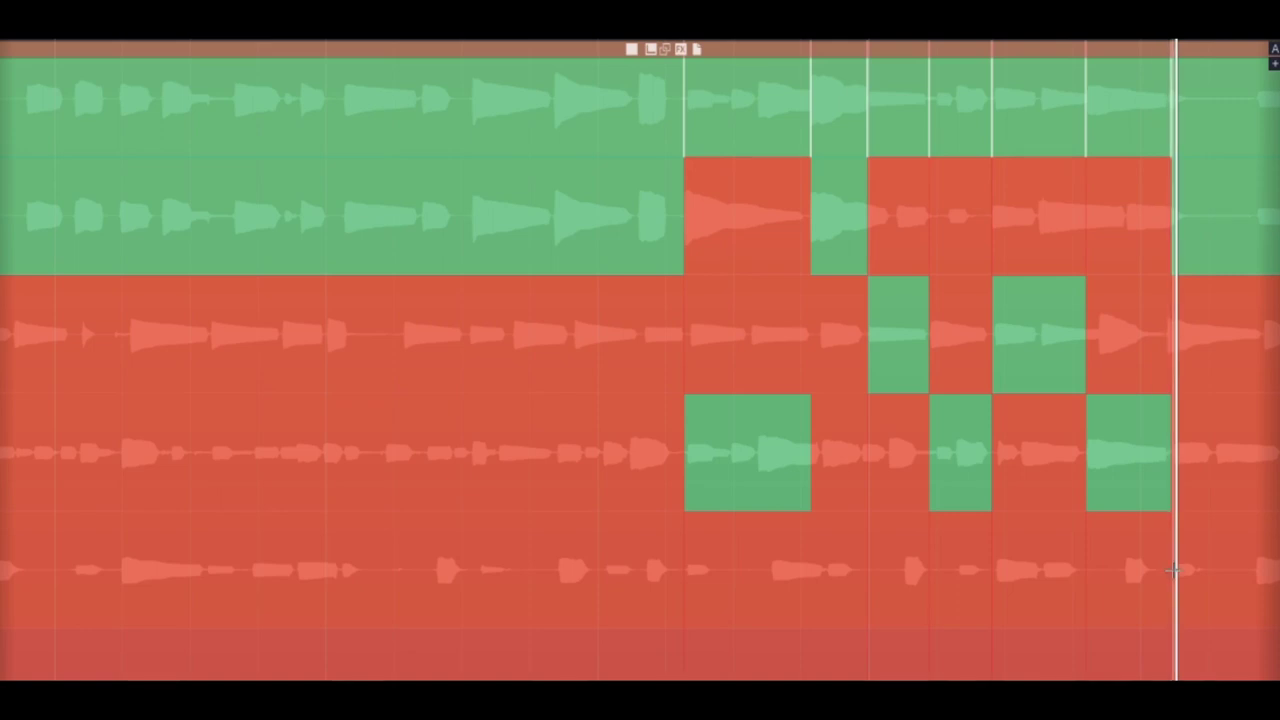
drag(1173, 570, 1190, 567)
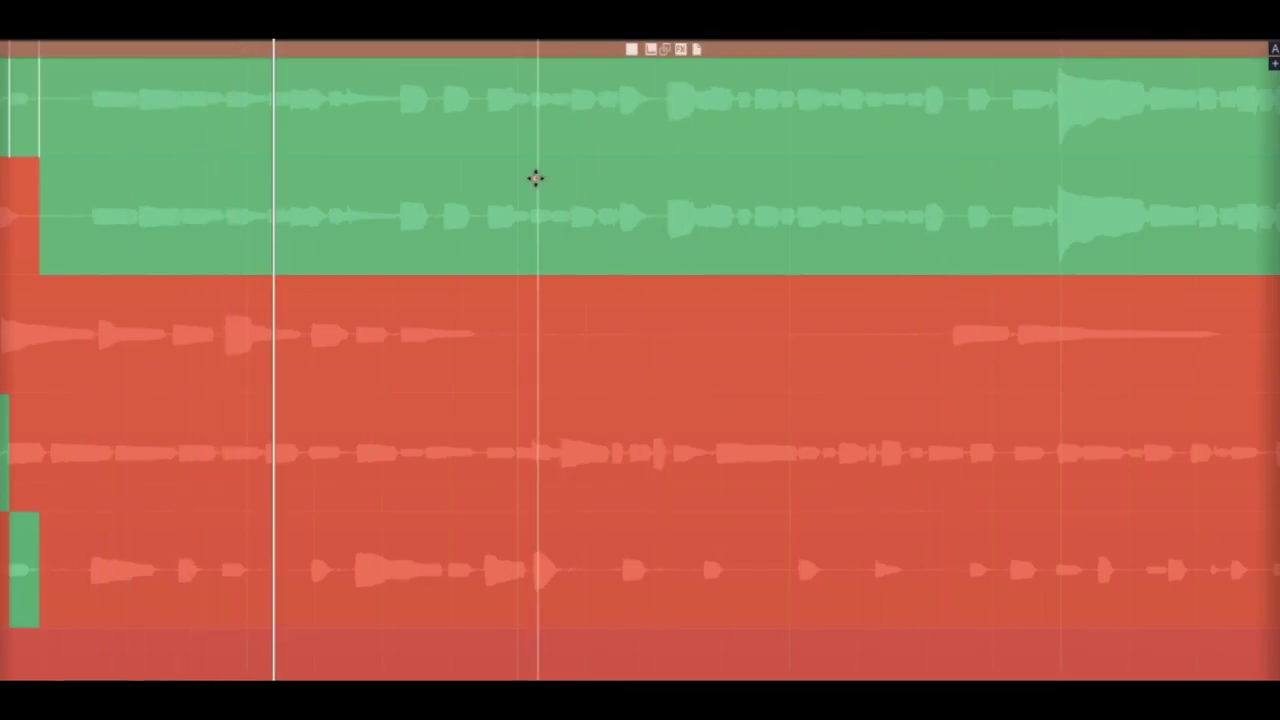
- Try short take 3 and take 4 sections at the very beginning of the clip, and undo the last comp edits there
scroll(393, 120, down, 6)
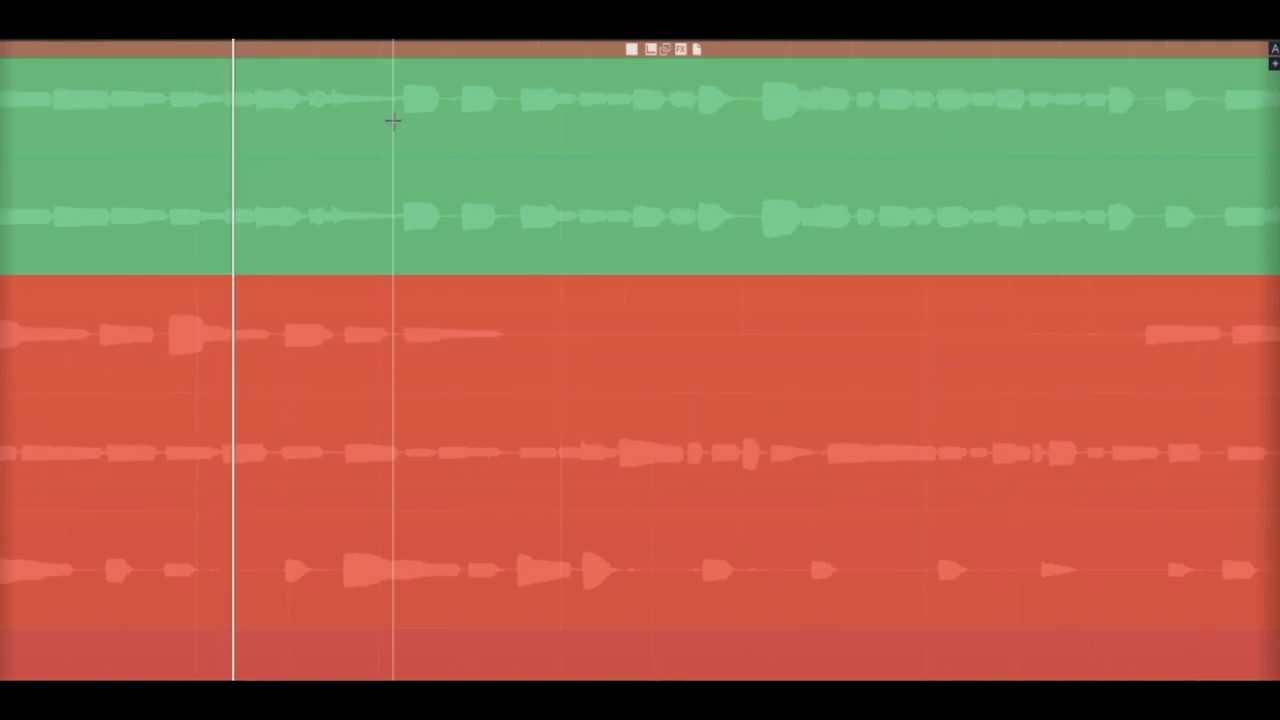
scroll(393, 120, down, 4)
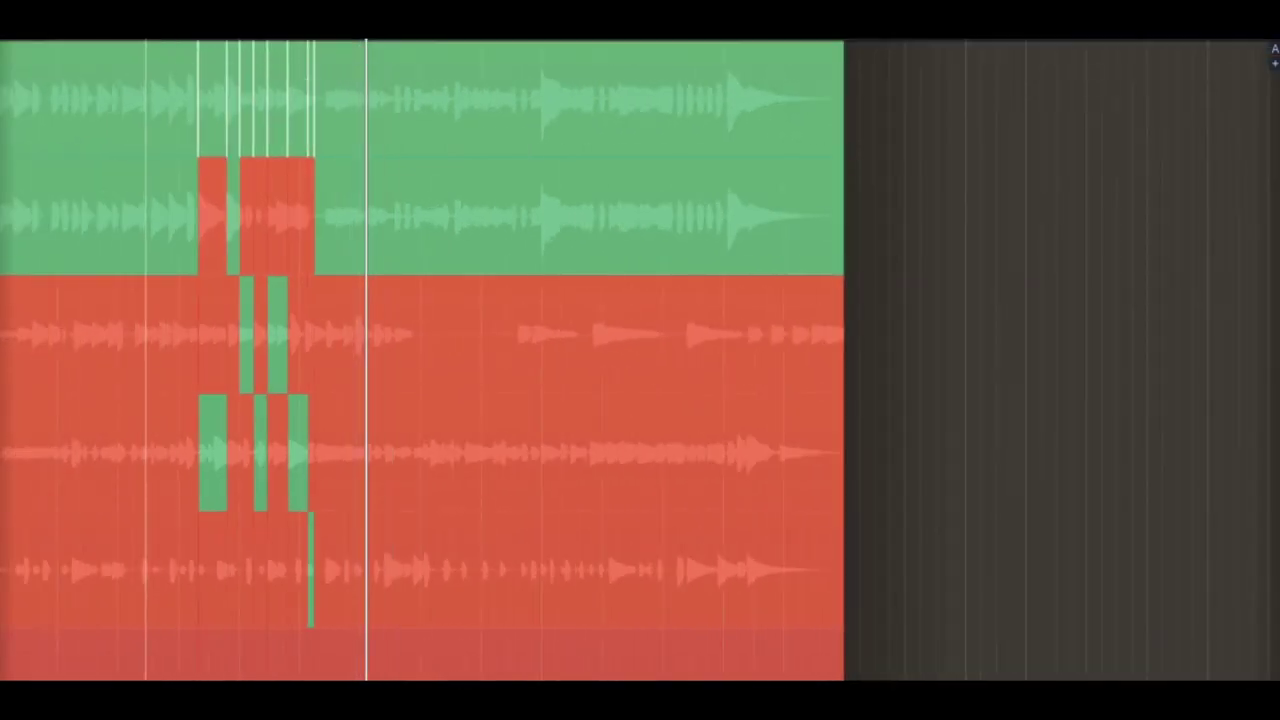
scroll(562, 162, left, 10)
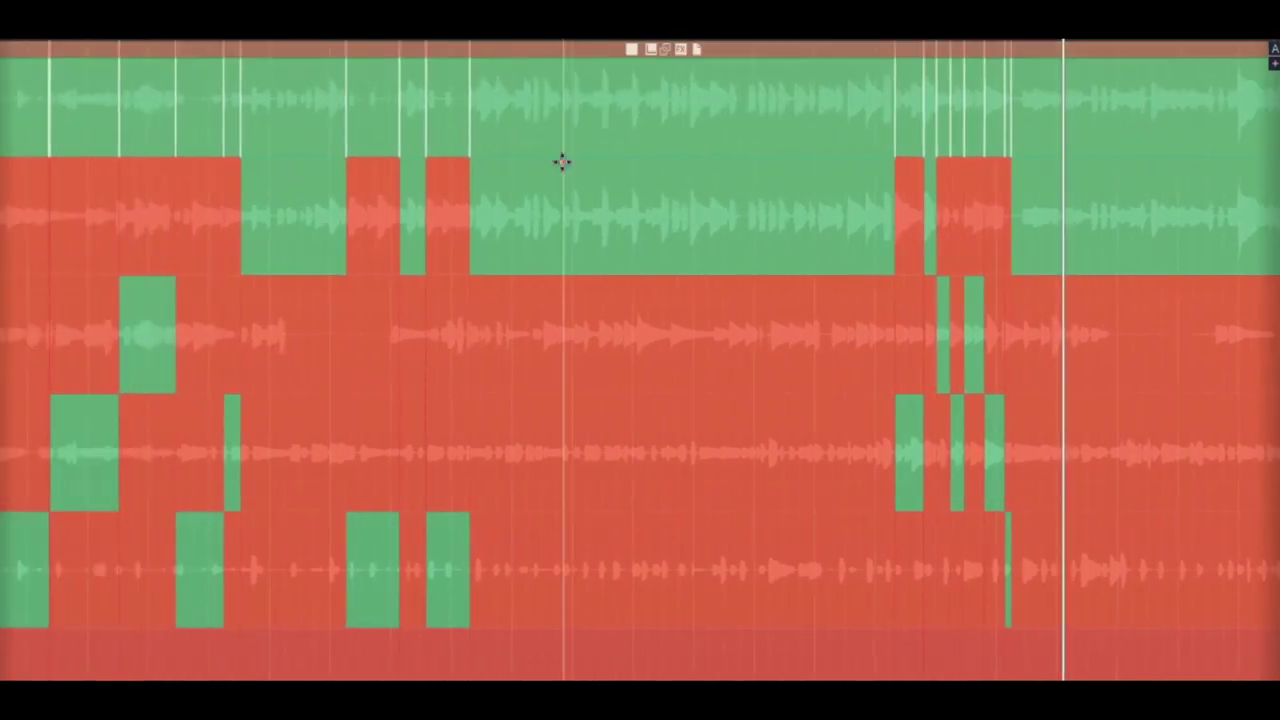
scroll(562, 162, down, 3)
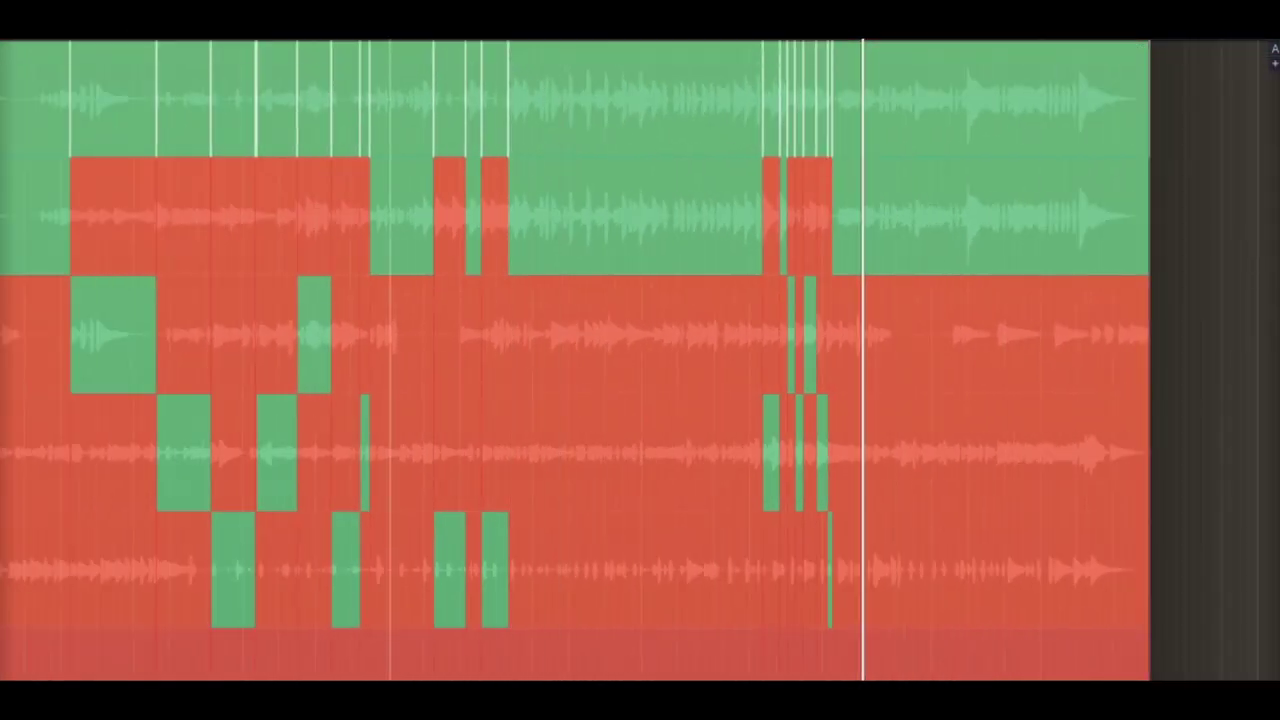
scroll(438, 360, left, 2)
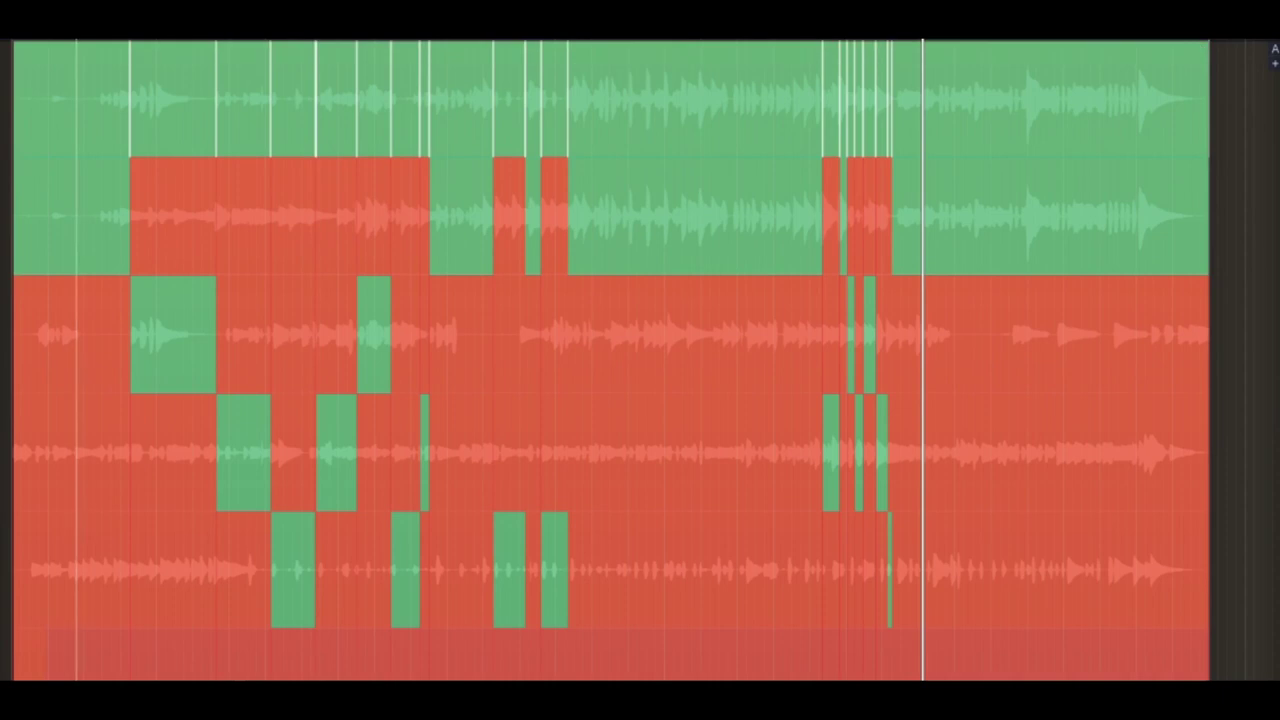
key(Home)
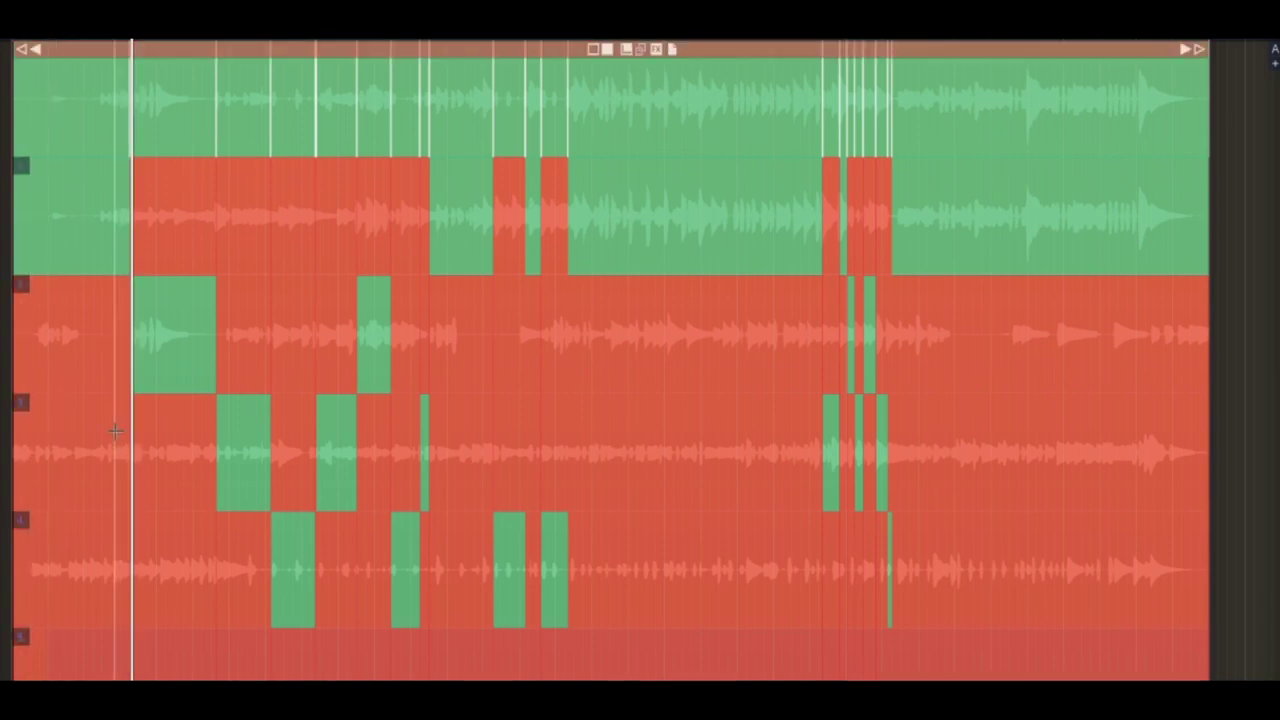
click(28, 459)
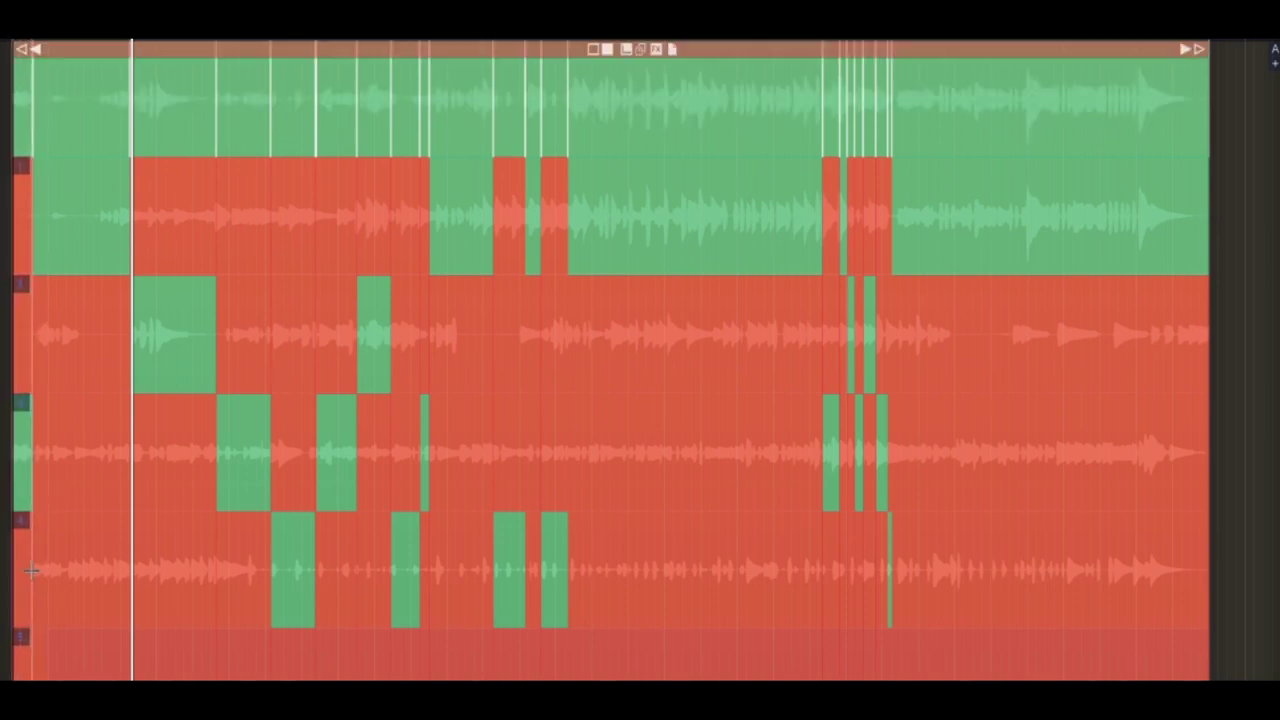
drag(33, 570, 69, 572)
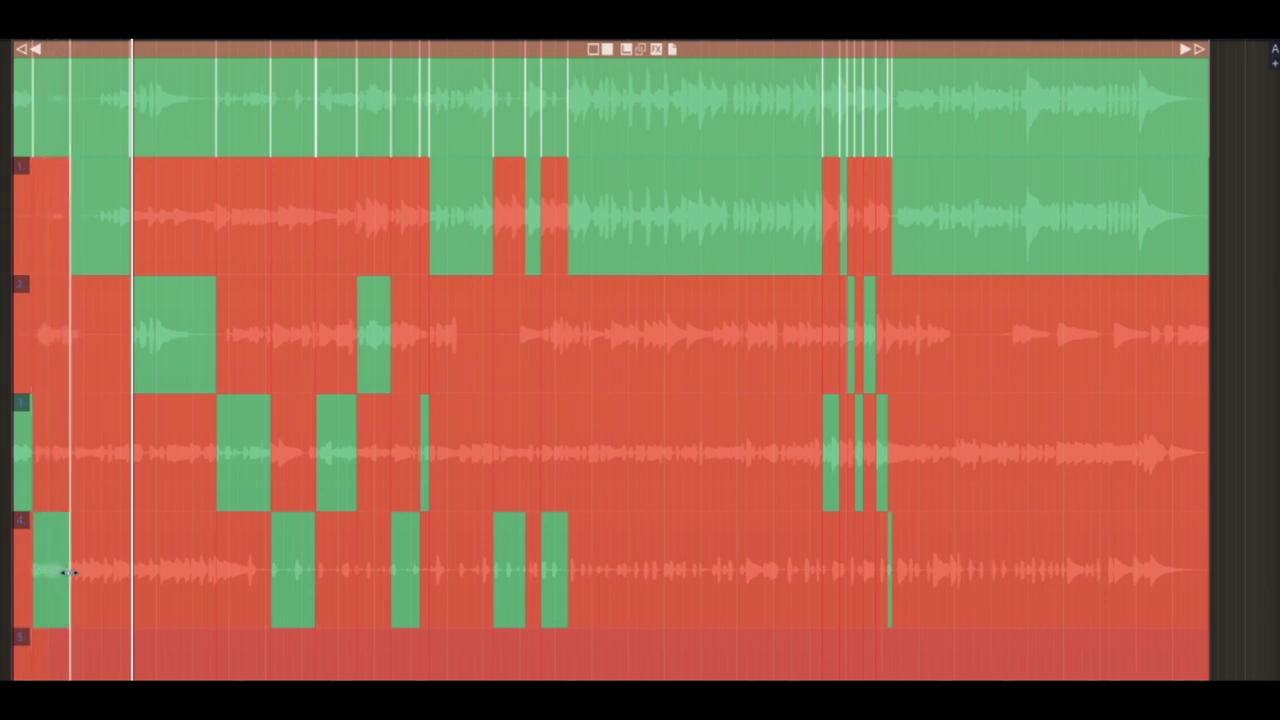
drag(72, 460, 109, 460)
key(ctrl+z)
key(ctrl+z)
click(12, 398)
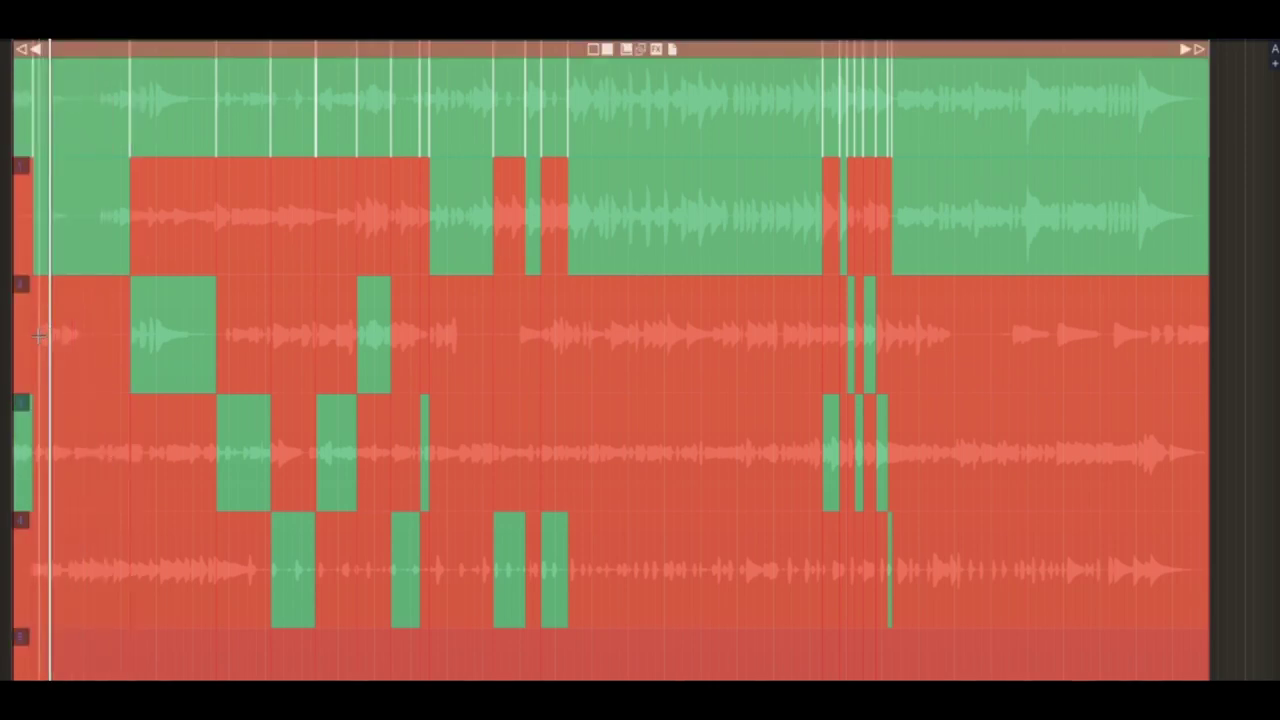
- Use take 2 for the opening section of the comp, and play the comp back from the start
drag(36, 336, 85, 337)
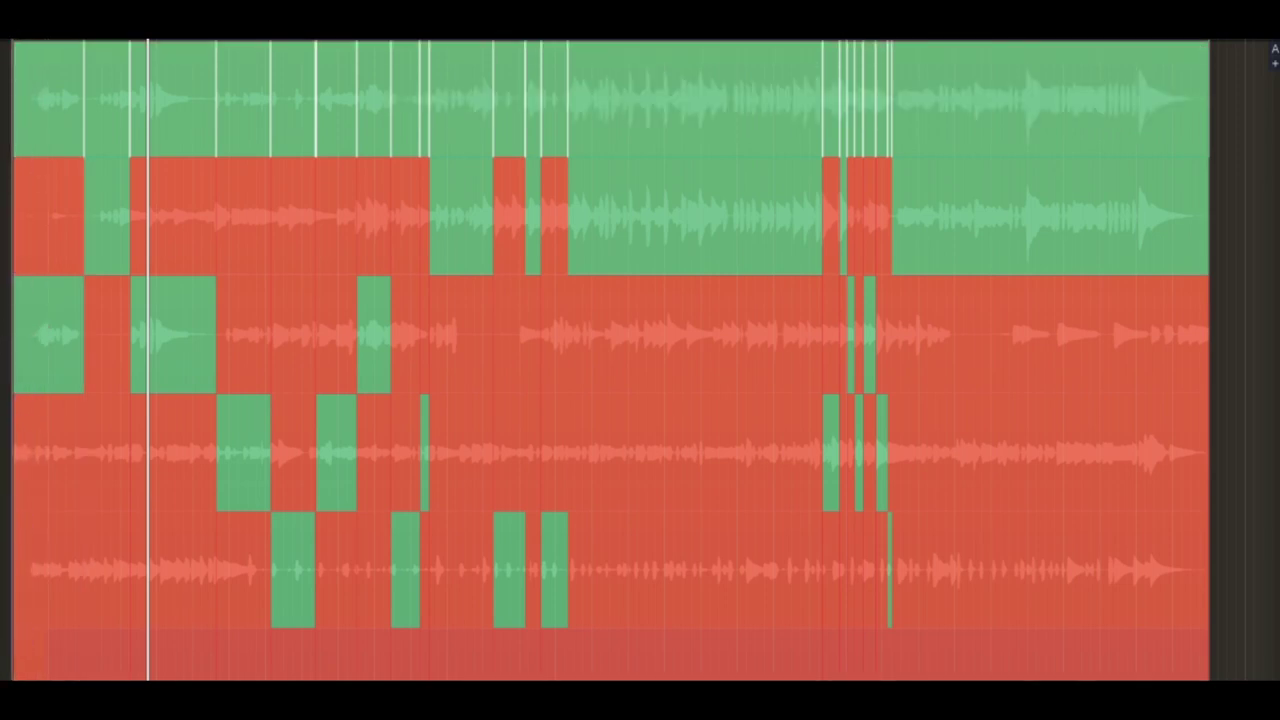
key(w)
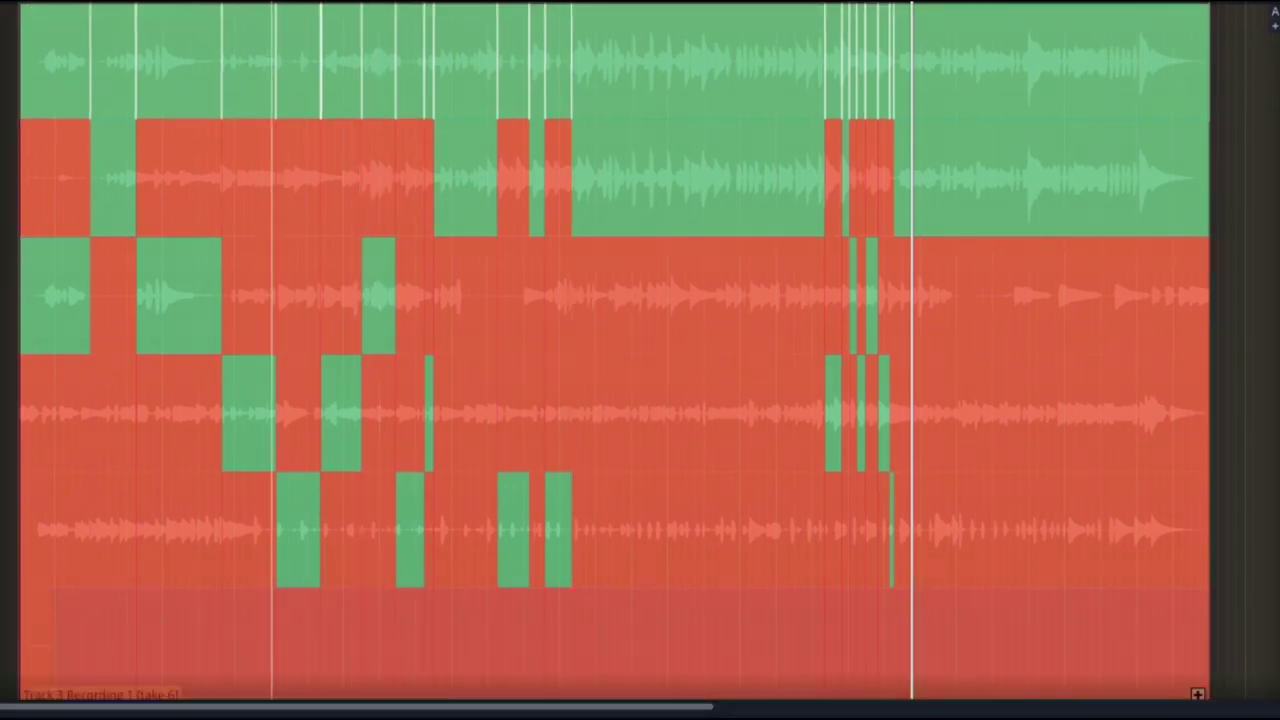
key(space)
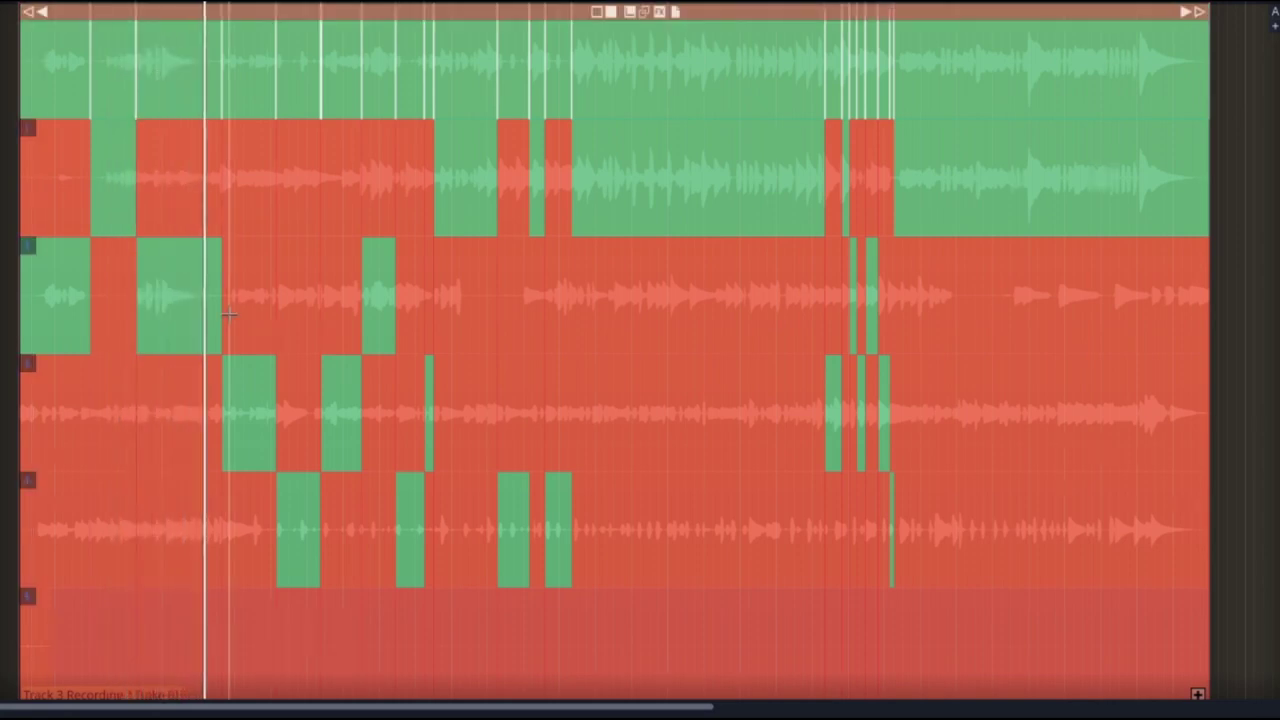
- Close the small gap between the first take 4 section and the following take 3 section, moving their boundary slightly later
scroll(229, 314, up, 5)
scroll(229, 314, up, 2)
scroll(229, 314, up, 2)
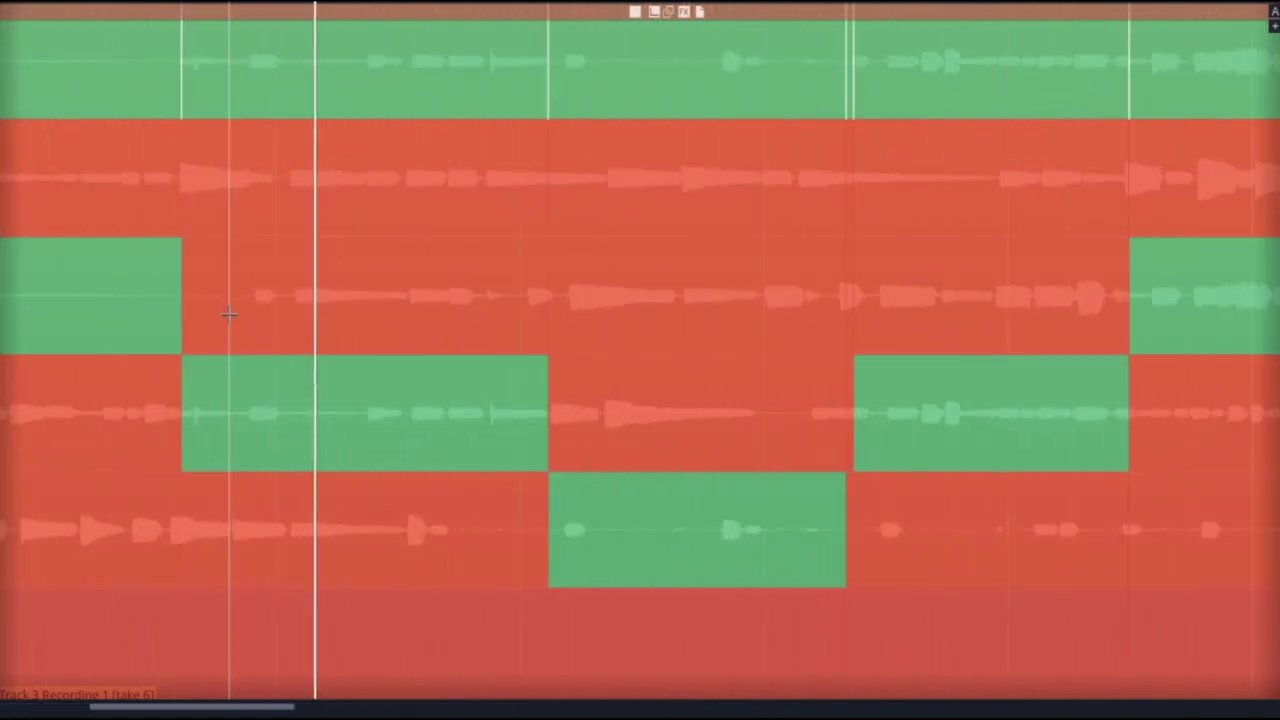
scroll(229, 314, down, 1)
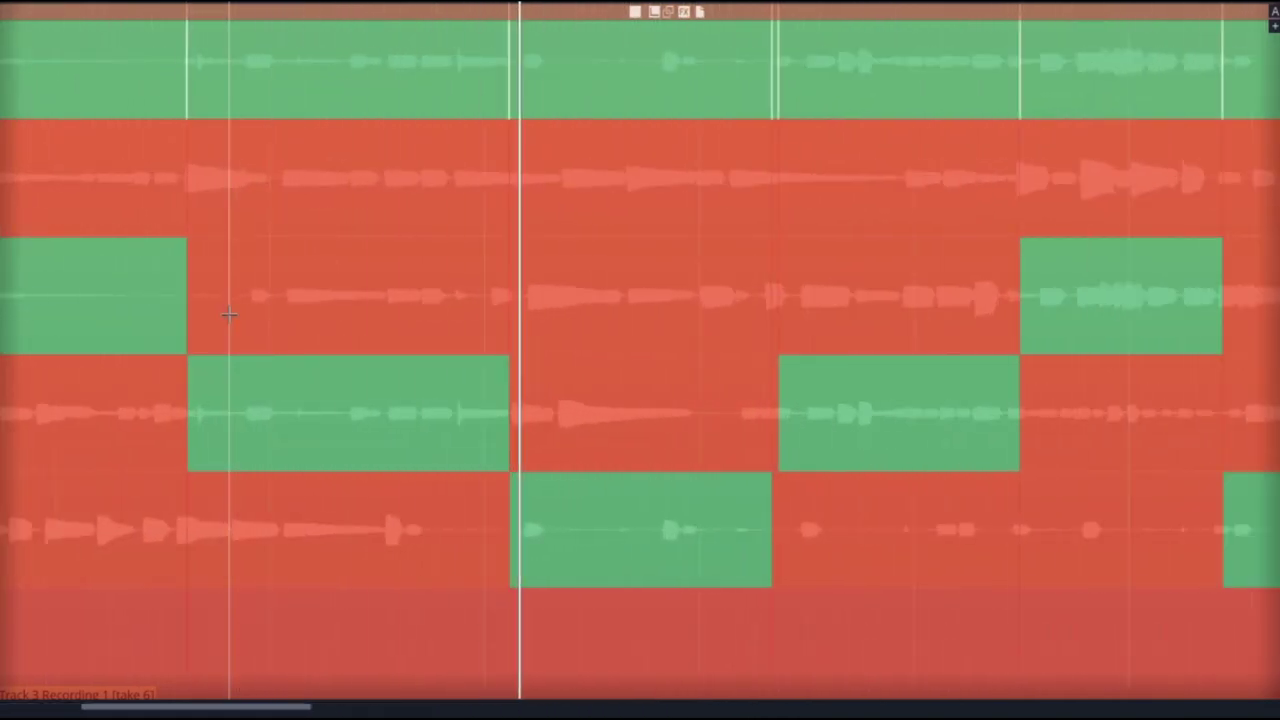
scroll(229, 314, down, 1)
scroll(229, 314, down, 2)
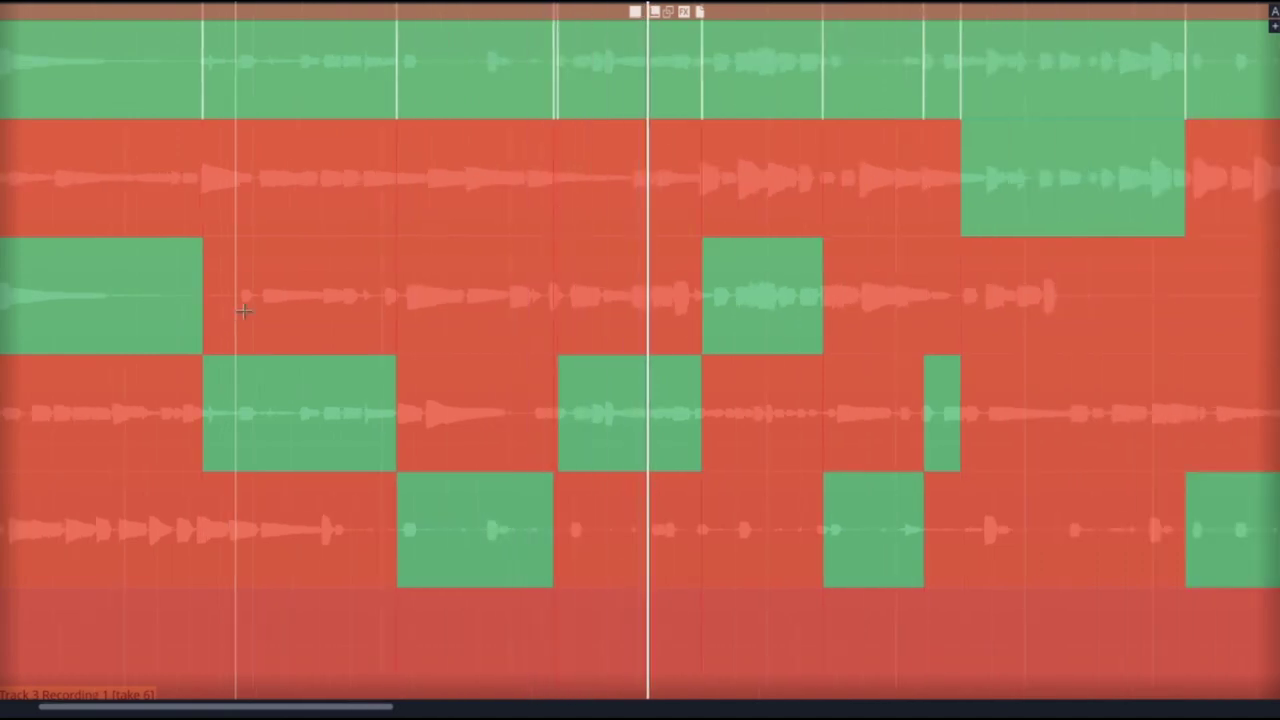
drag(559, 441, 572, 441)
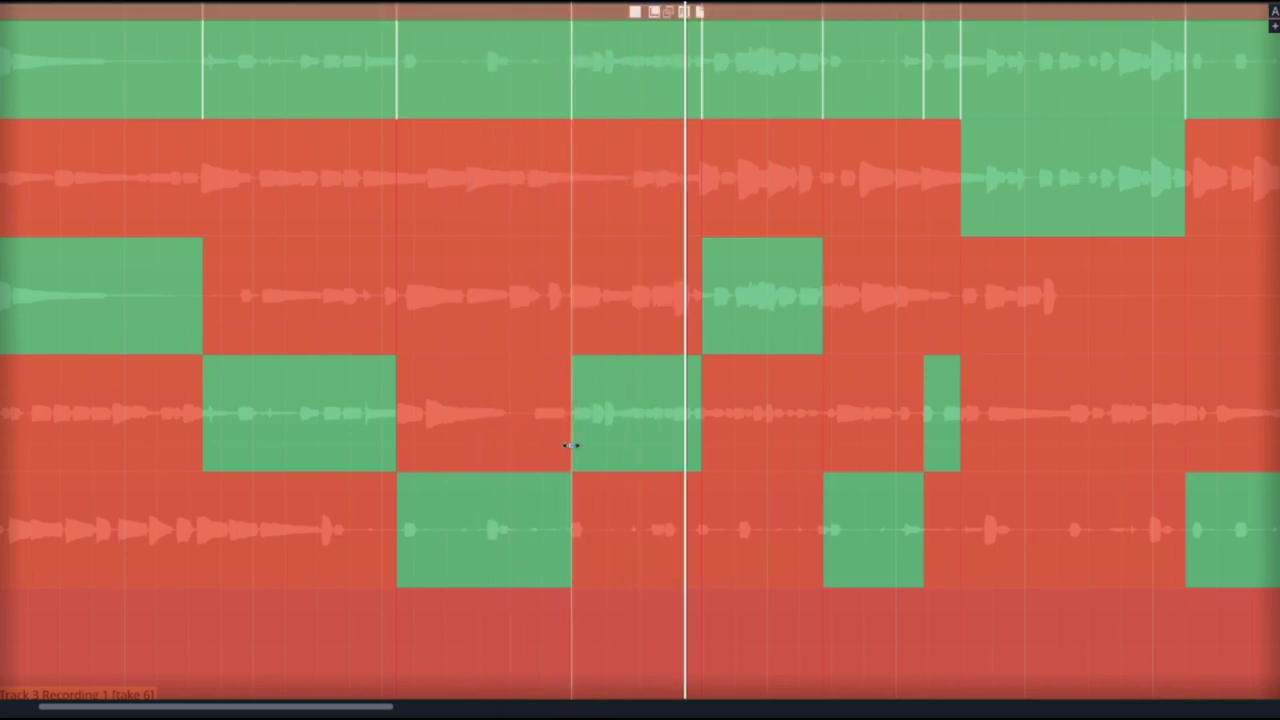
- Try moving the boundary between the first take 4 section and the following take 3 section a little later still, and play across it
scroll(571, 446, up, 6)
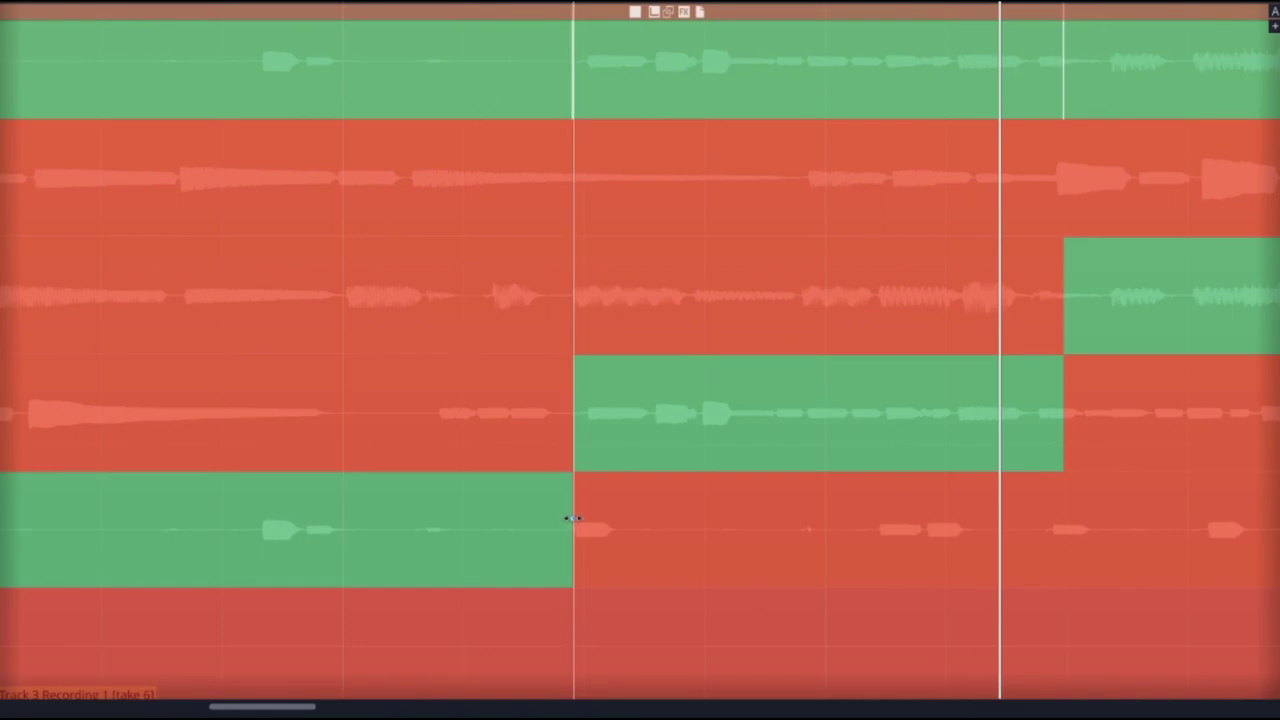
drag(573, 515, 586, 517)
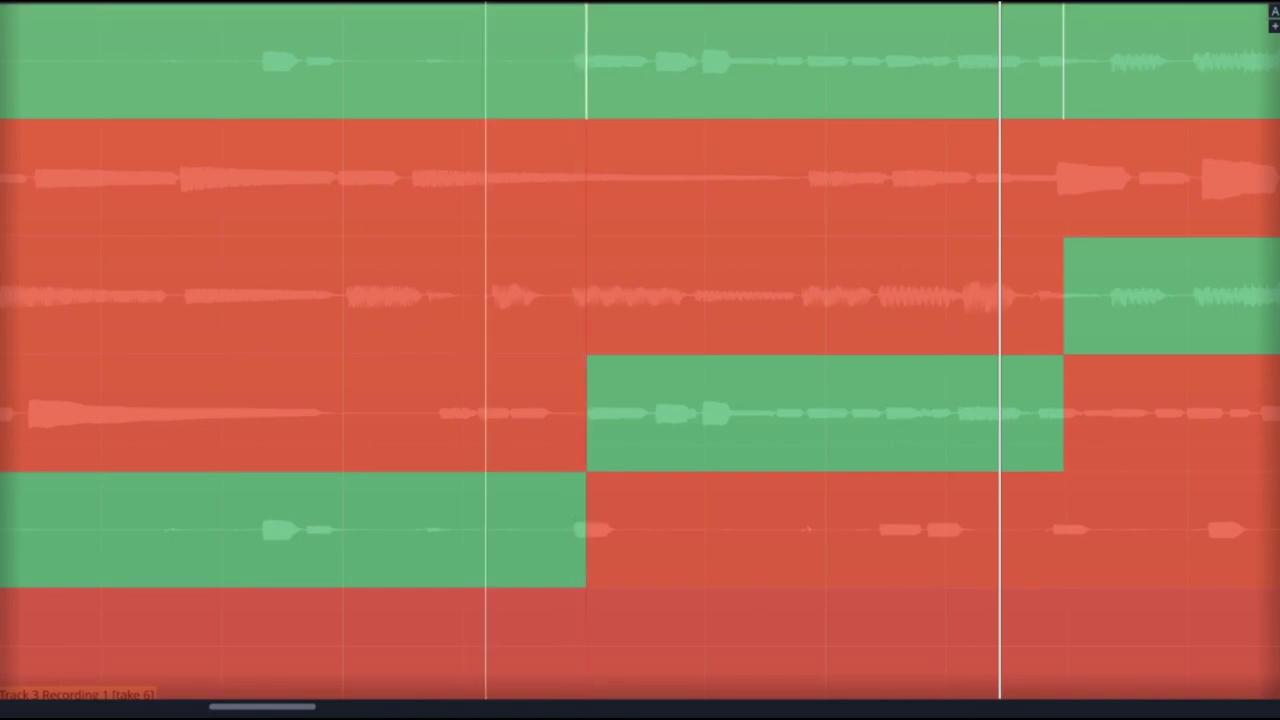
click(496, 517)
key(space)
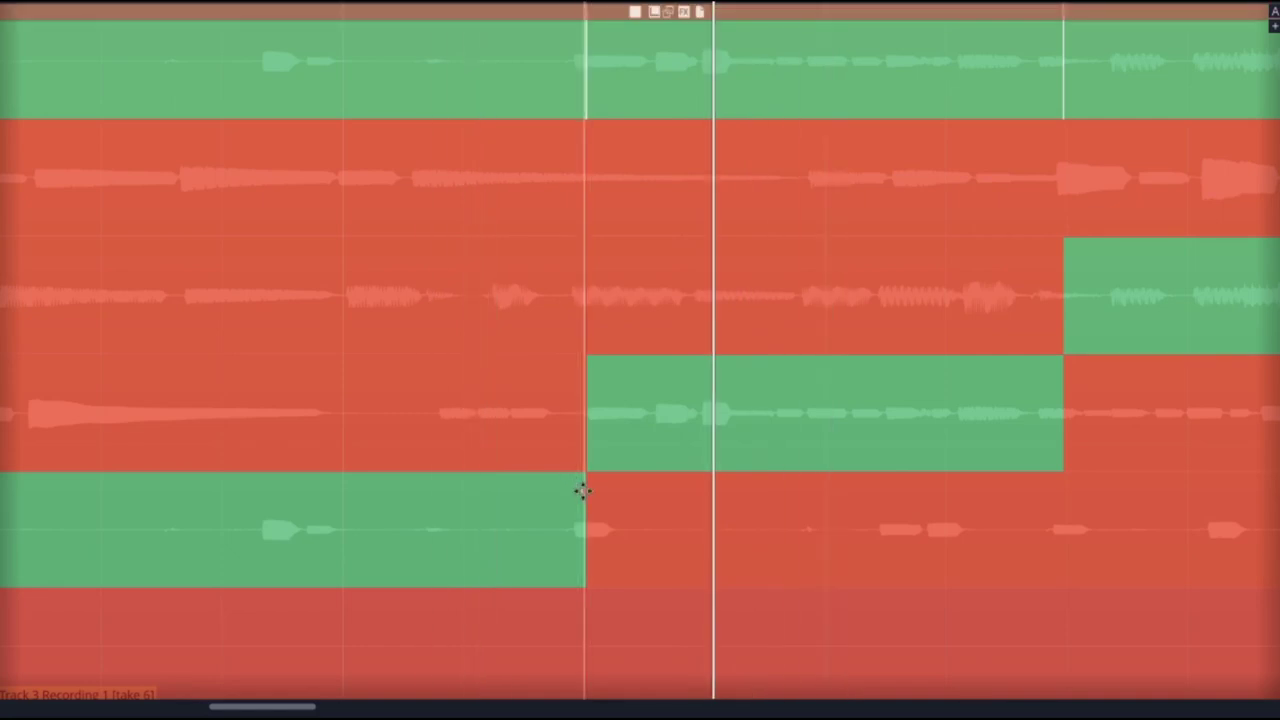
- Move the take 4 to take 3 boundary slightly earlier, insert a tiny section of the silent bottom lane there, and play on
drag(582, 428, 570, 428)
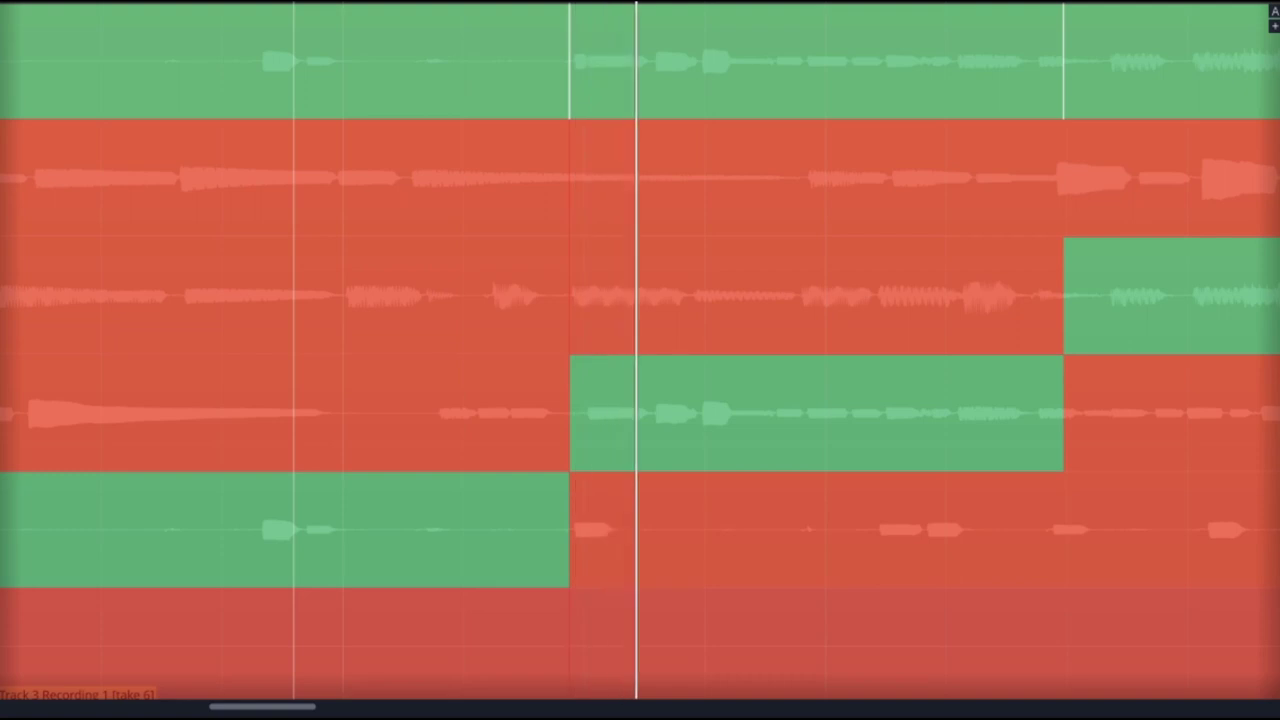
mouse_move(568, 632)
mouse_down()
mouse_move(582, 634)
mouse_move(571, 635)
mouse_up()
key(space)
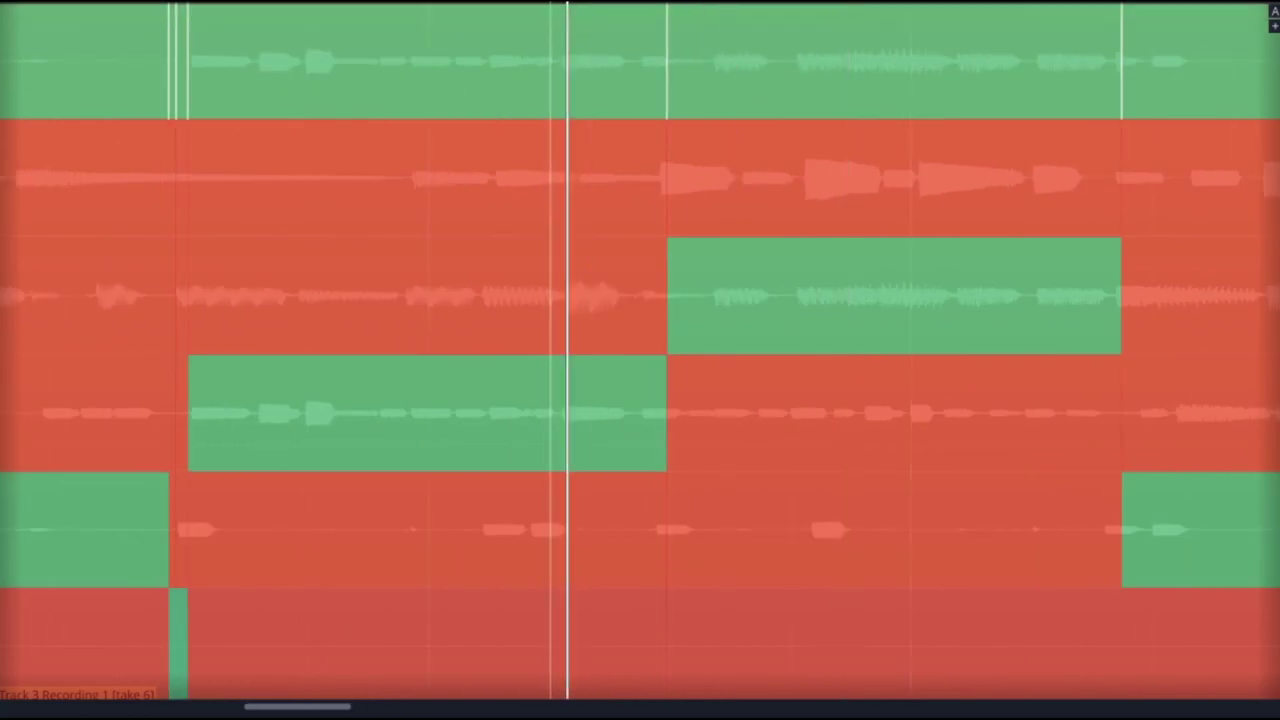
- Extend the start of the next take 2 section slightly earlier over the end of take 3, and play back the transition
drag(637, 299, 677, 303)
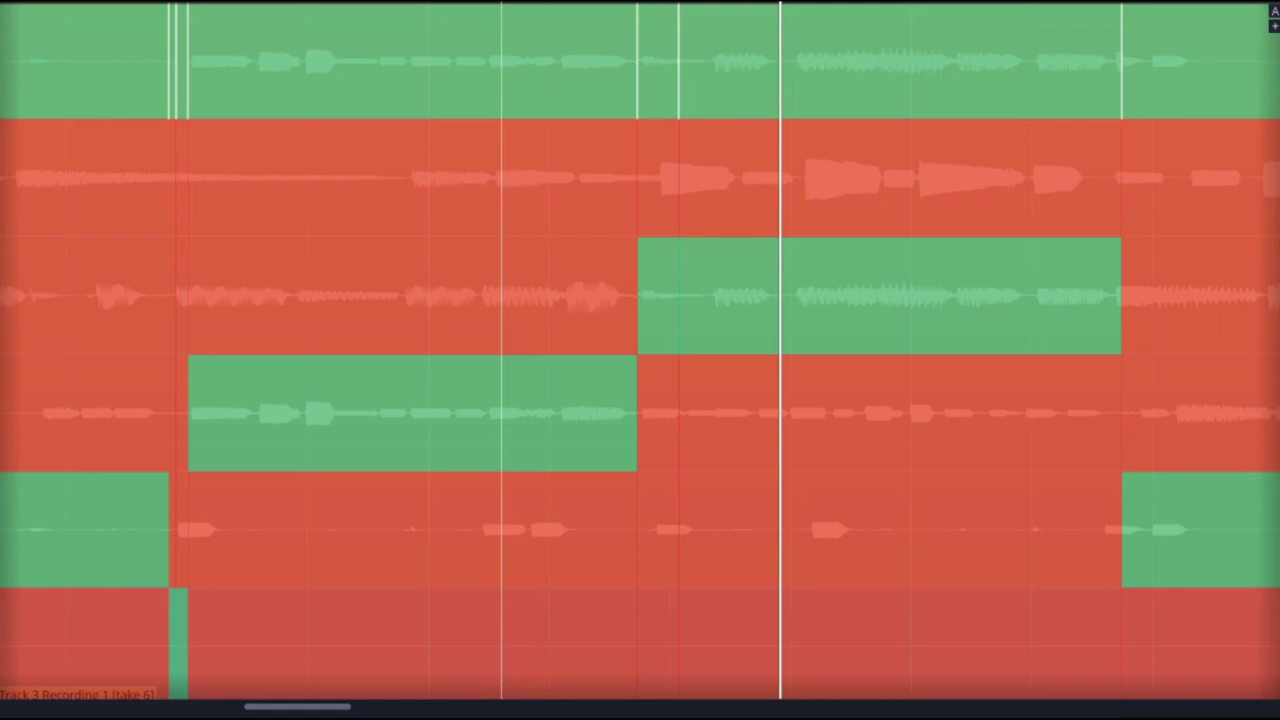
key(space)
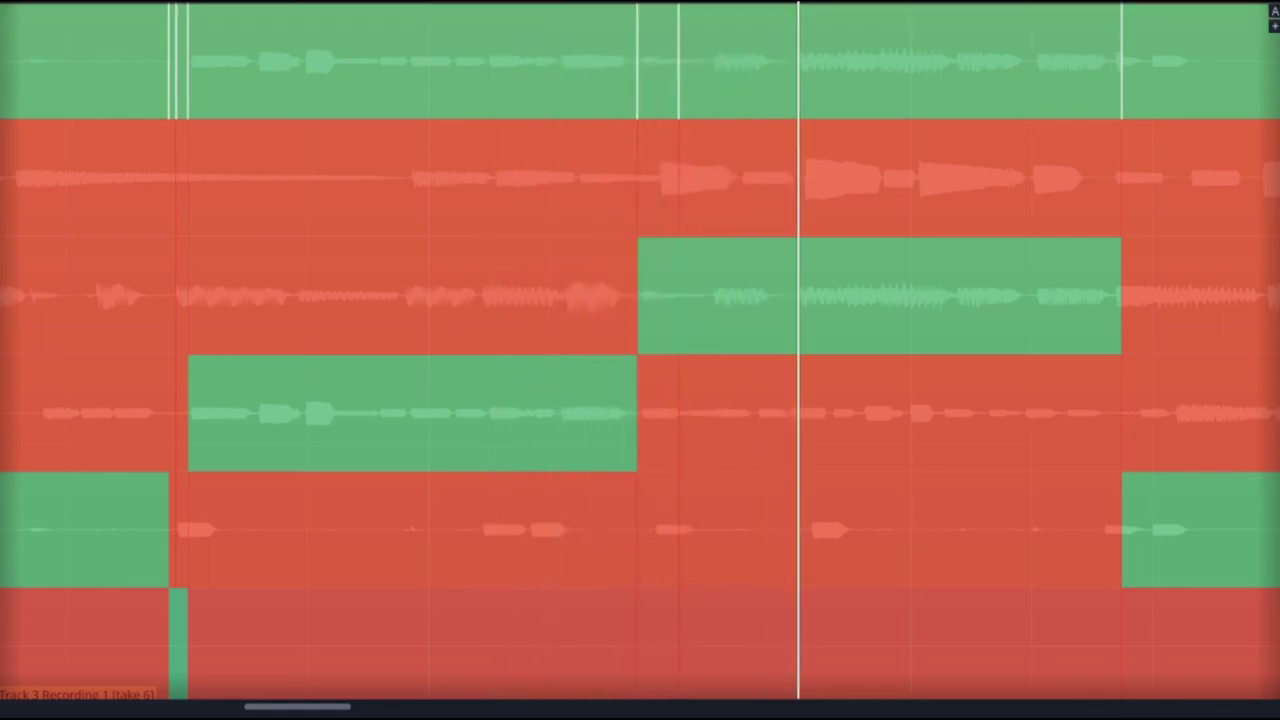
key(space)
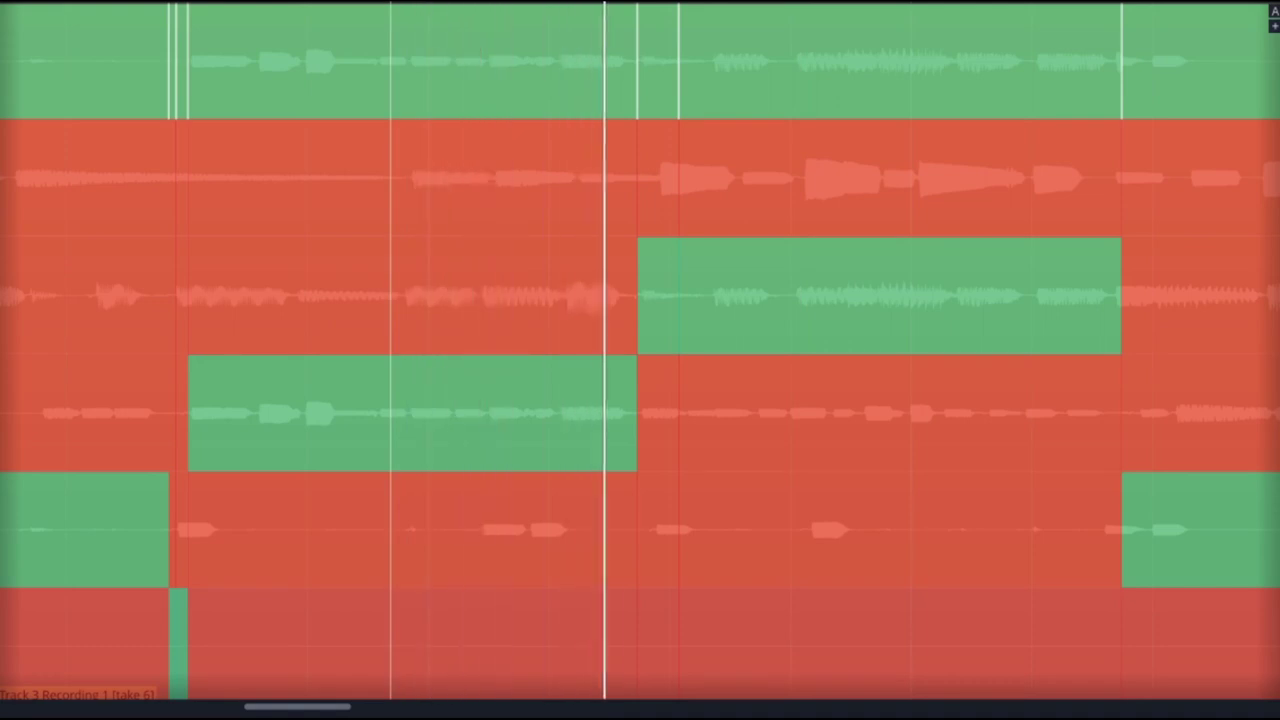
- Try a short take 4 section between the take 3 and take 2 sections, and play across it
drag(637, 530, 708, 529)
key(space)
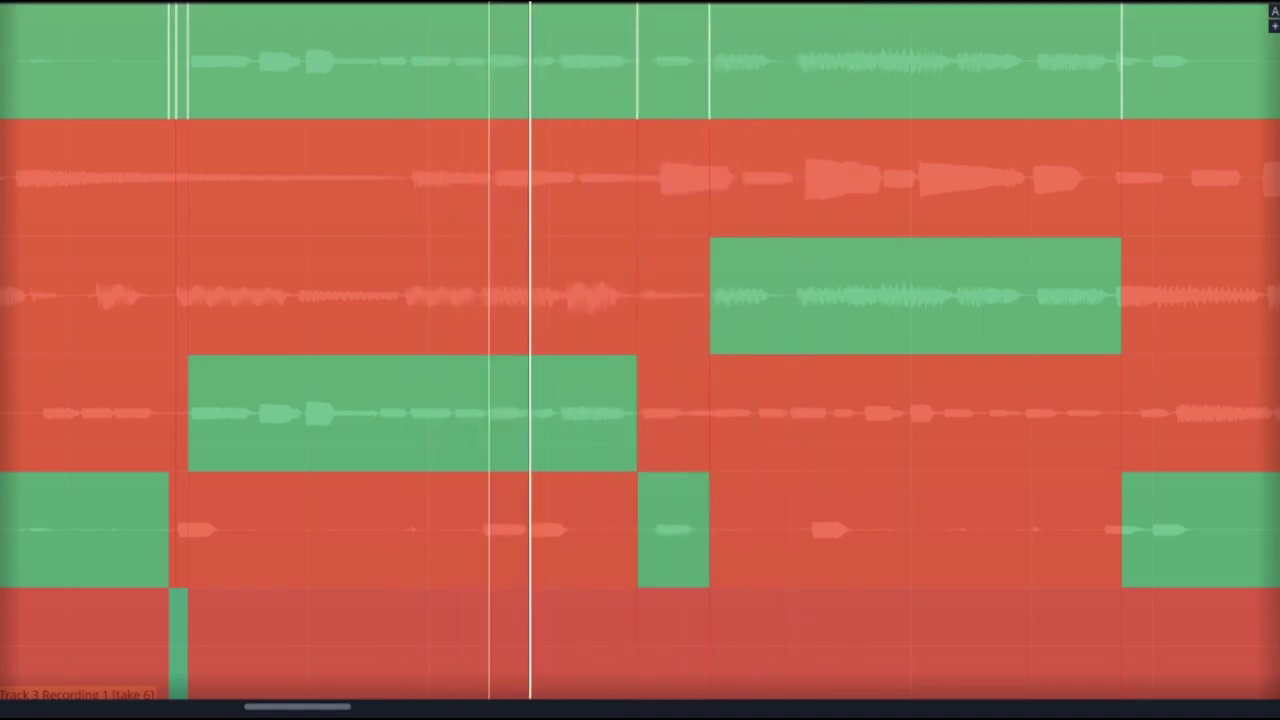
key(space)
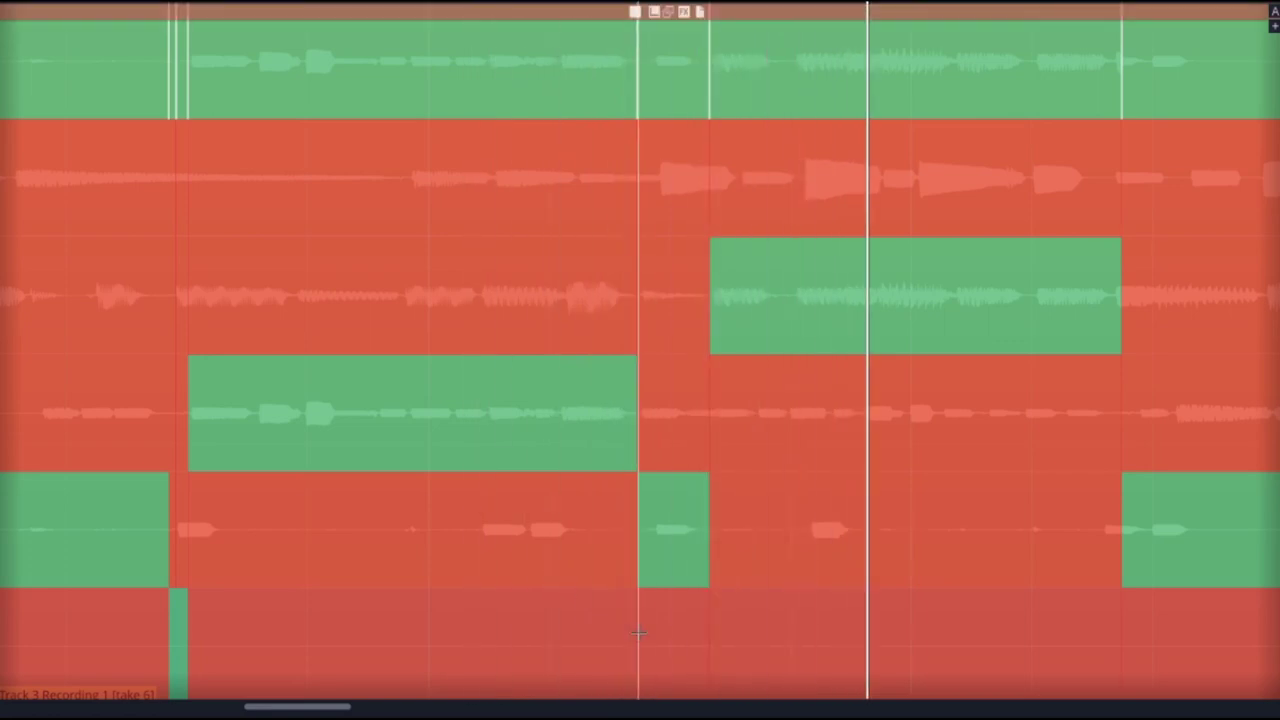
- Replace the short take 4 insert with the silent bottom lane and start the next take 4 section slightly earlier, playing back each change
drag(637, 631, 703, 638)
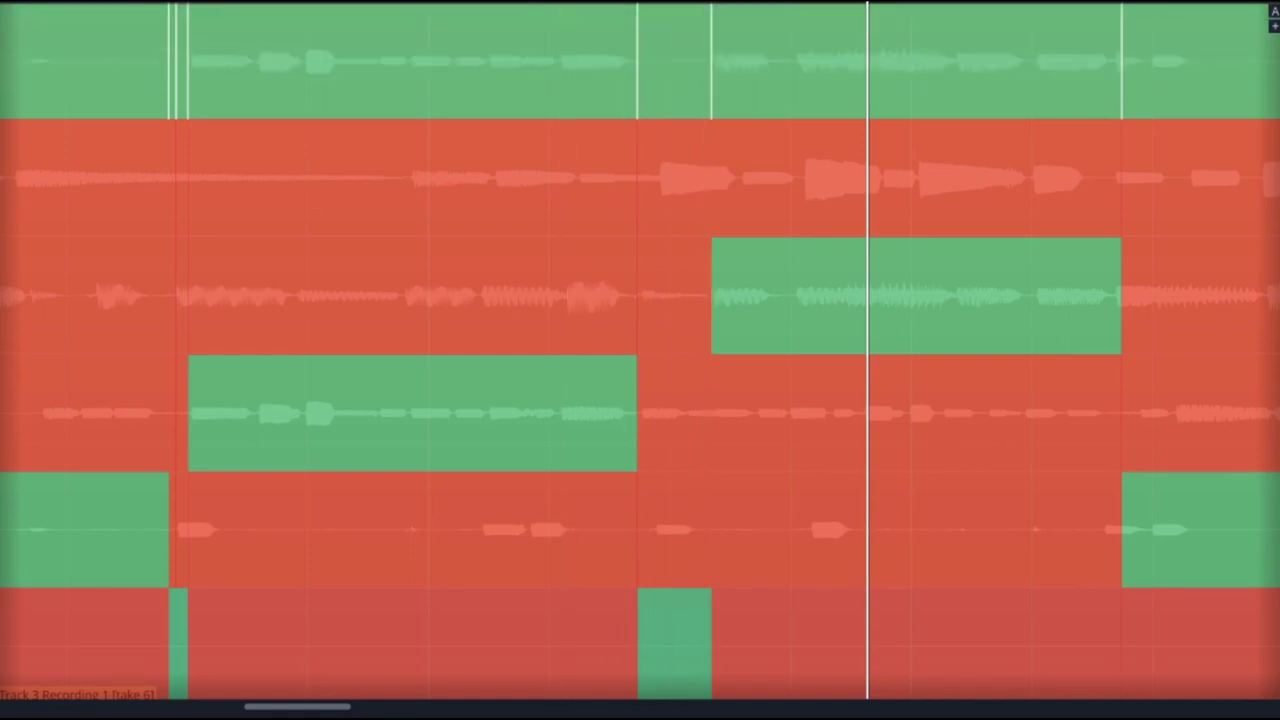
key(space)
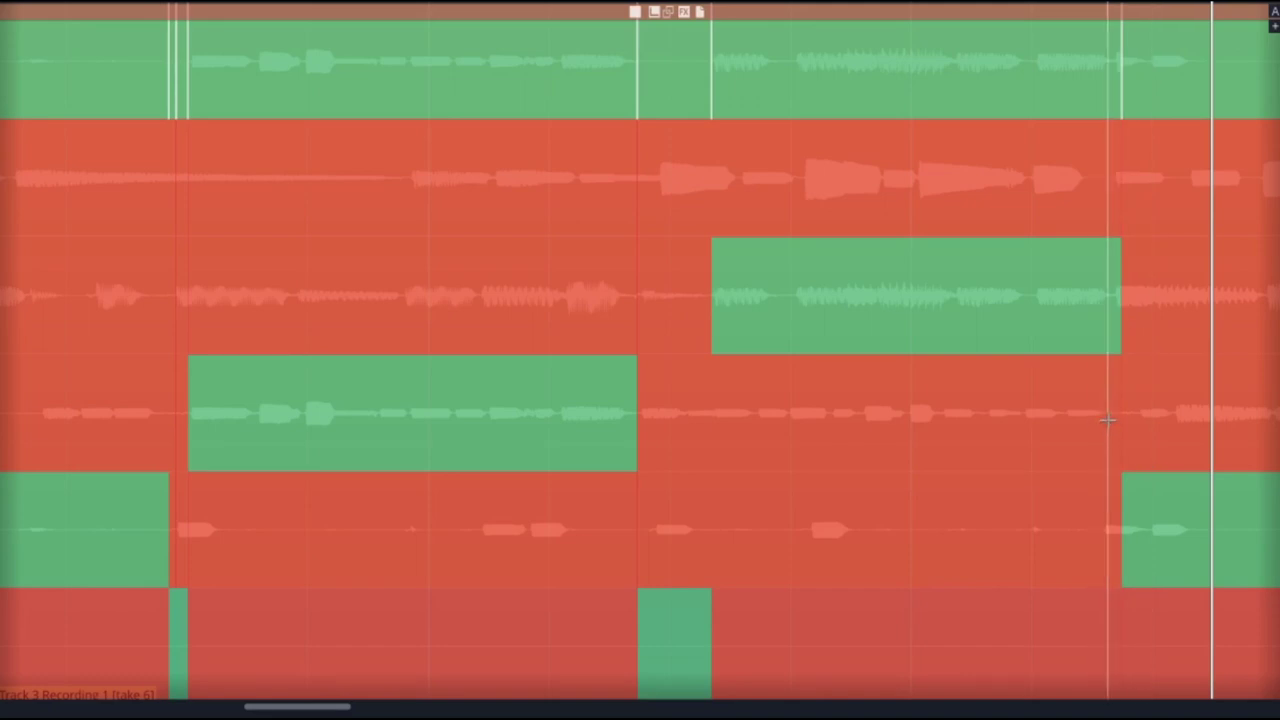
drag(1104, 536, 1125, 540)
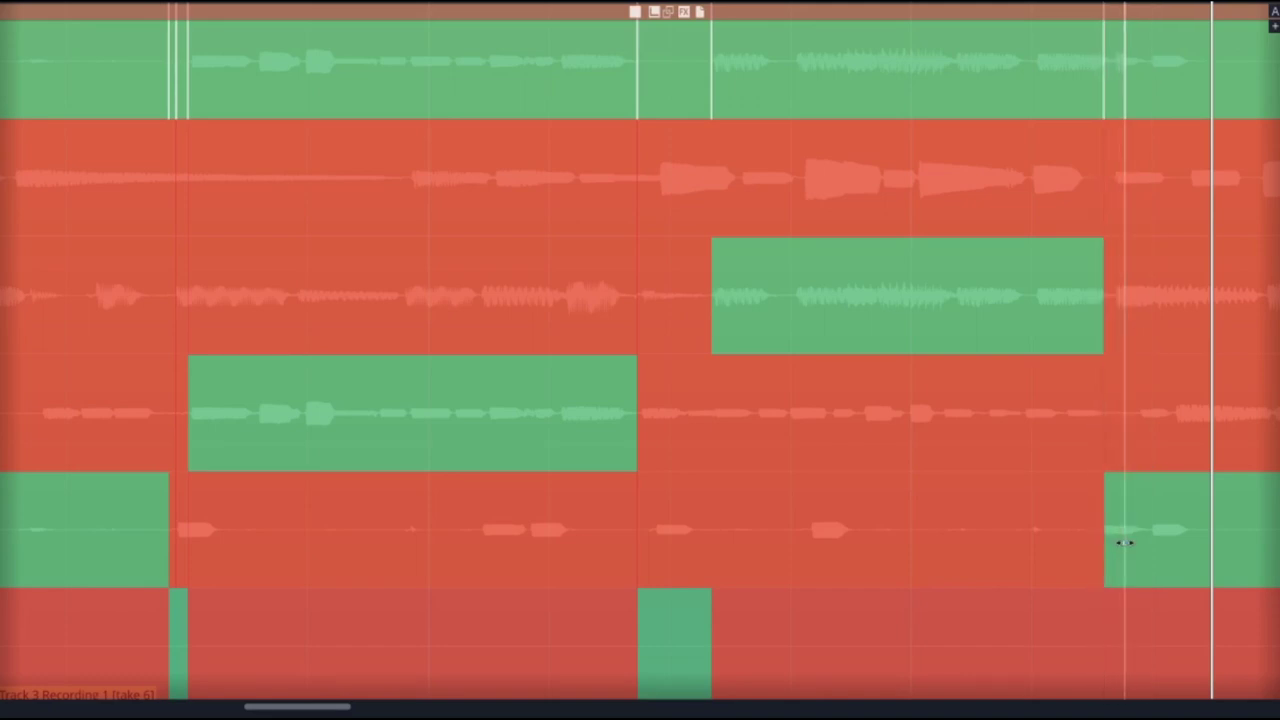
key(space)
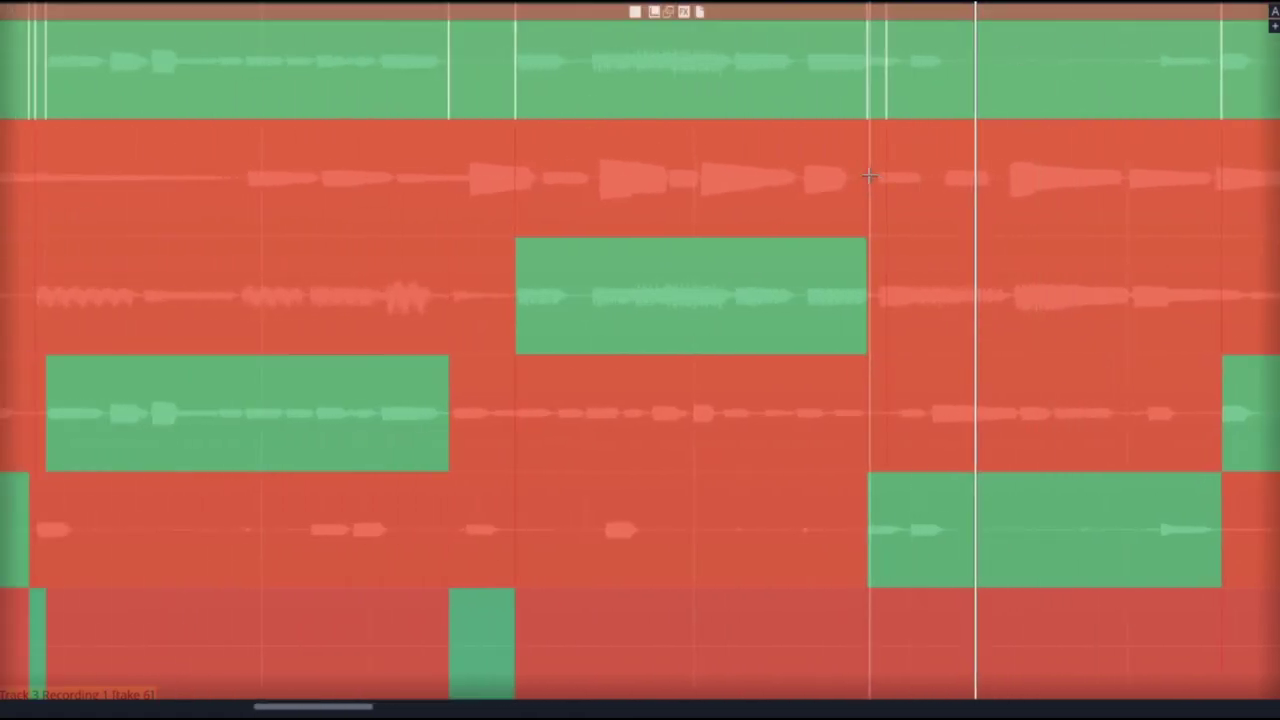
- Insert a short take 1 section at the start of the take 4 section following take 2, and play across it
drag(868, 175, 905, 180)
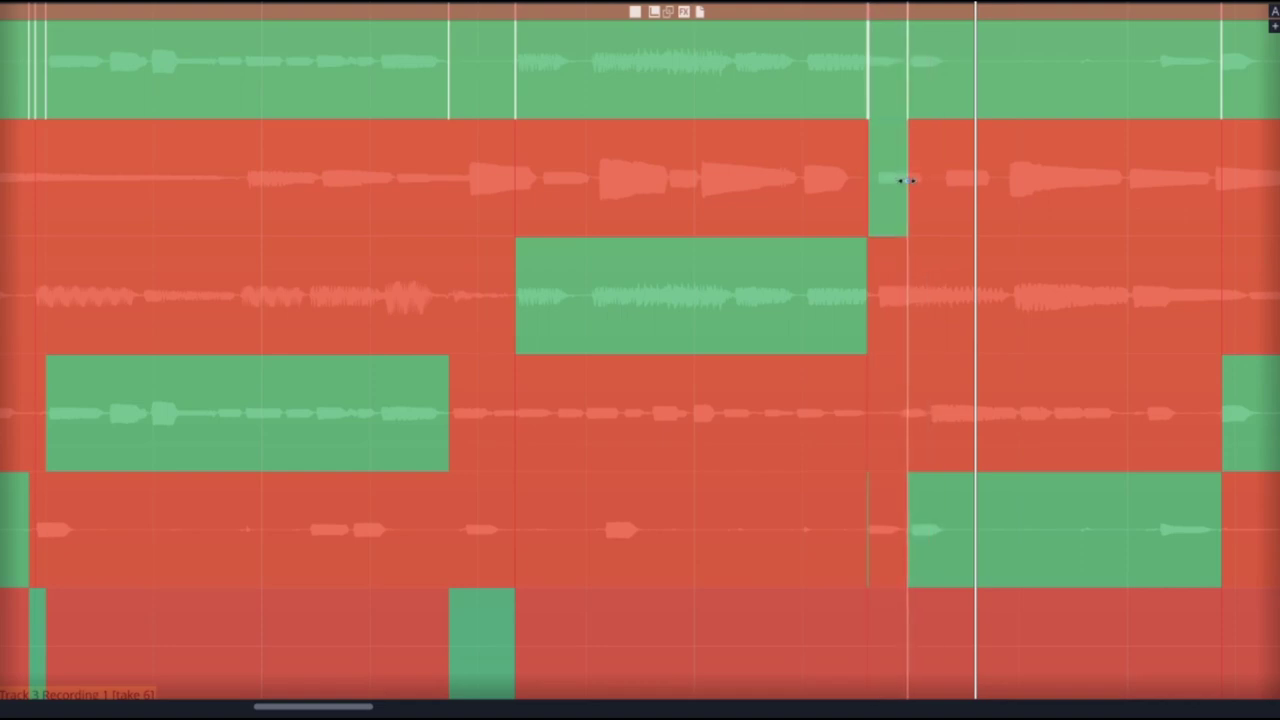
key(space)
key(space)
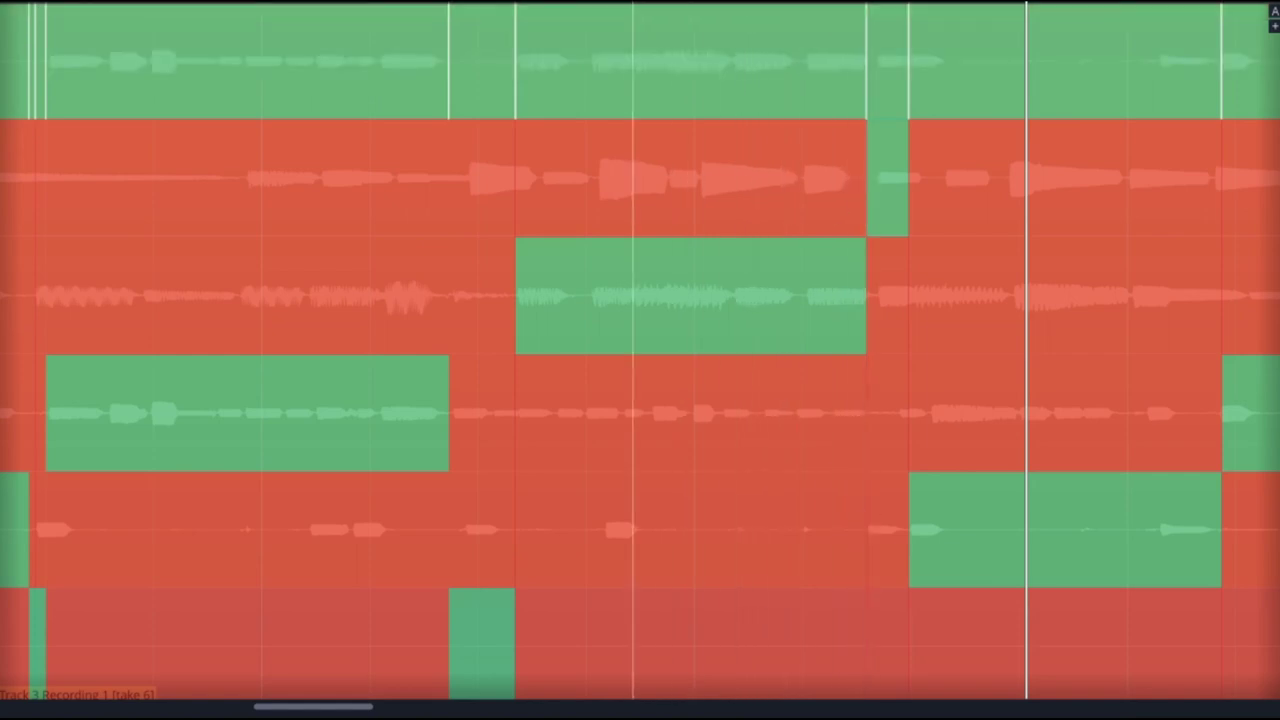
key(space)
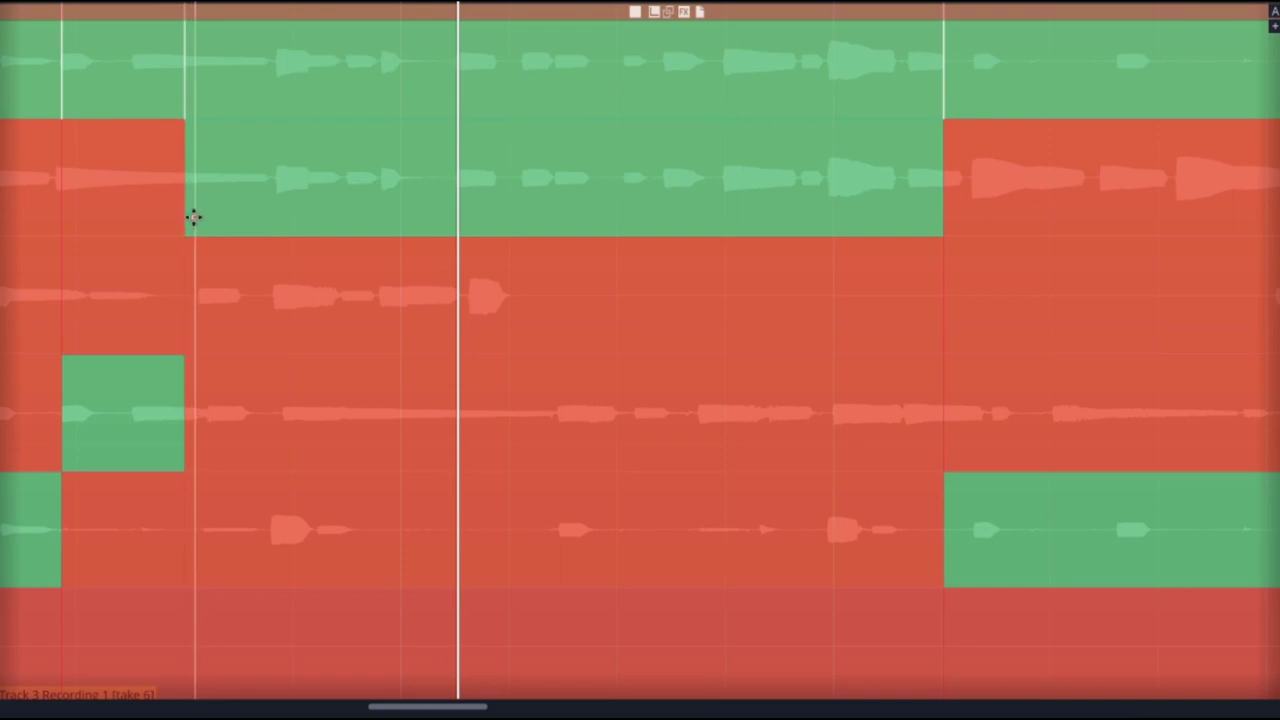
- Play back the transitions from the take 4 section through the short take 3 section into take 1 and the sections beyond
click(142, 420)
key(space)
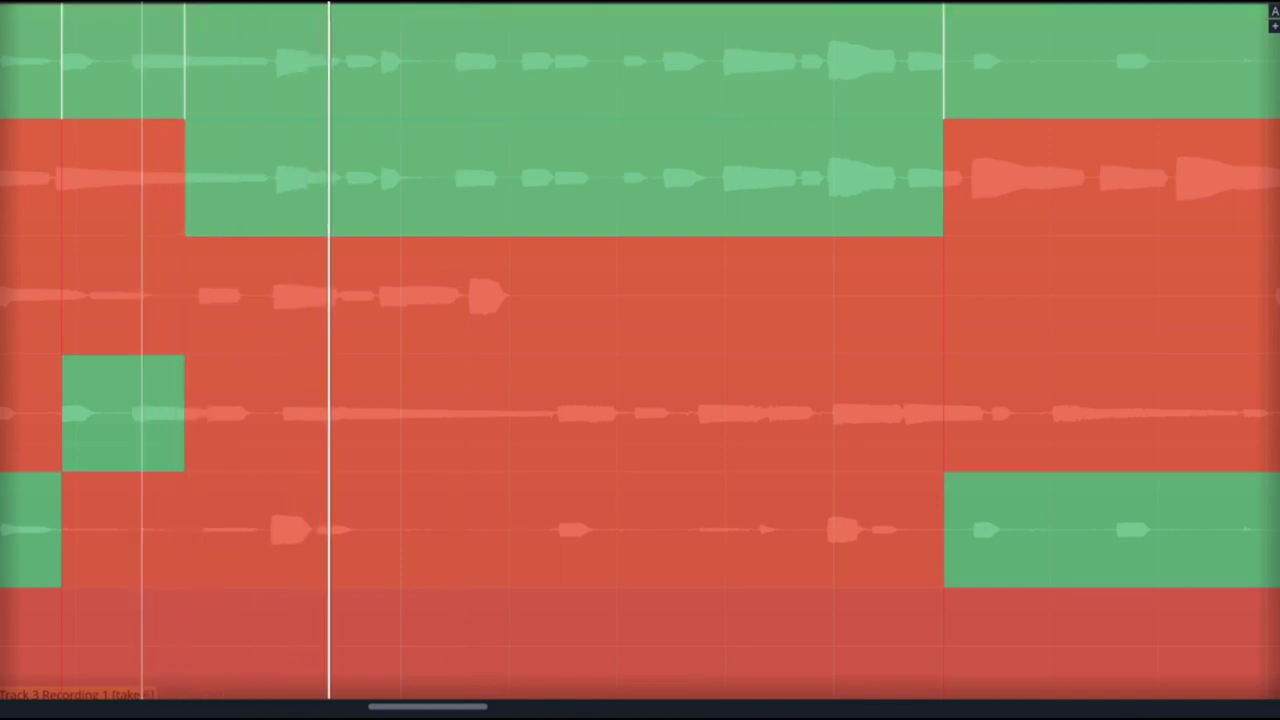
click(51, 420)
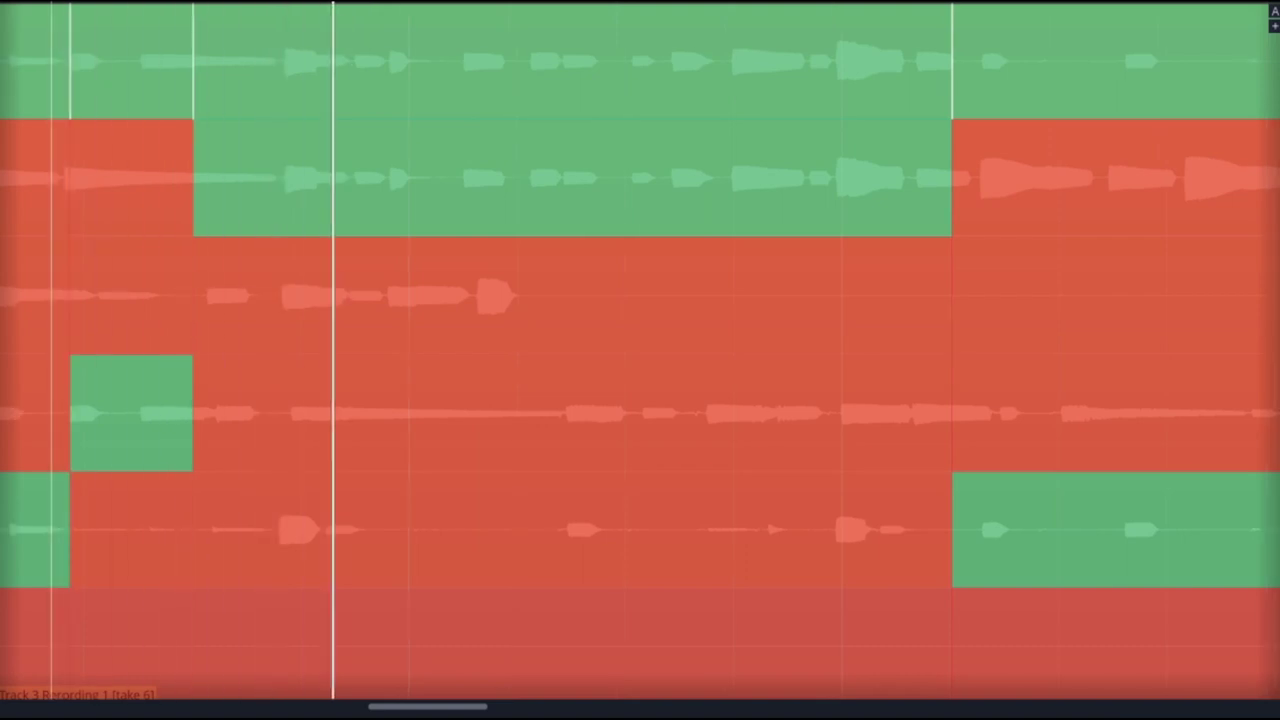
drag(175, 420, 907, 420)
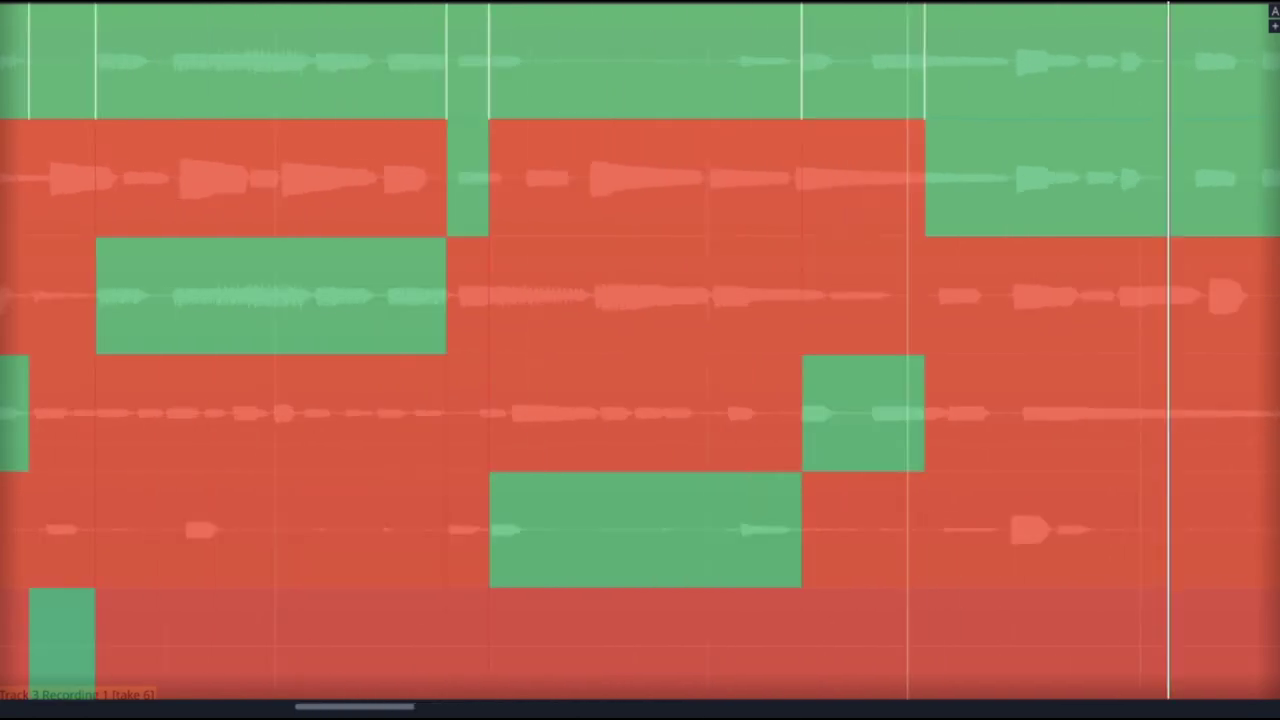
click(400, 420)
key(space)
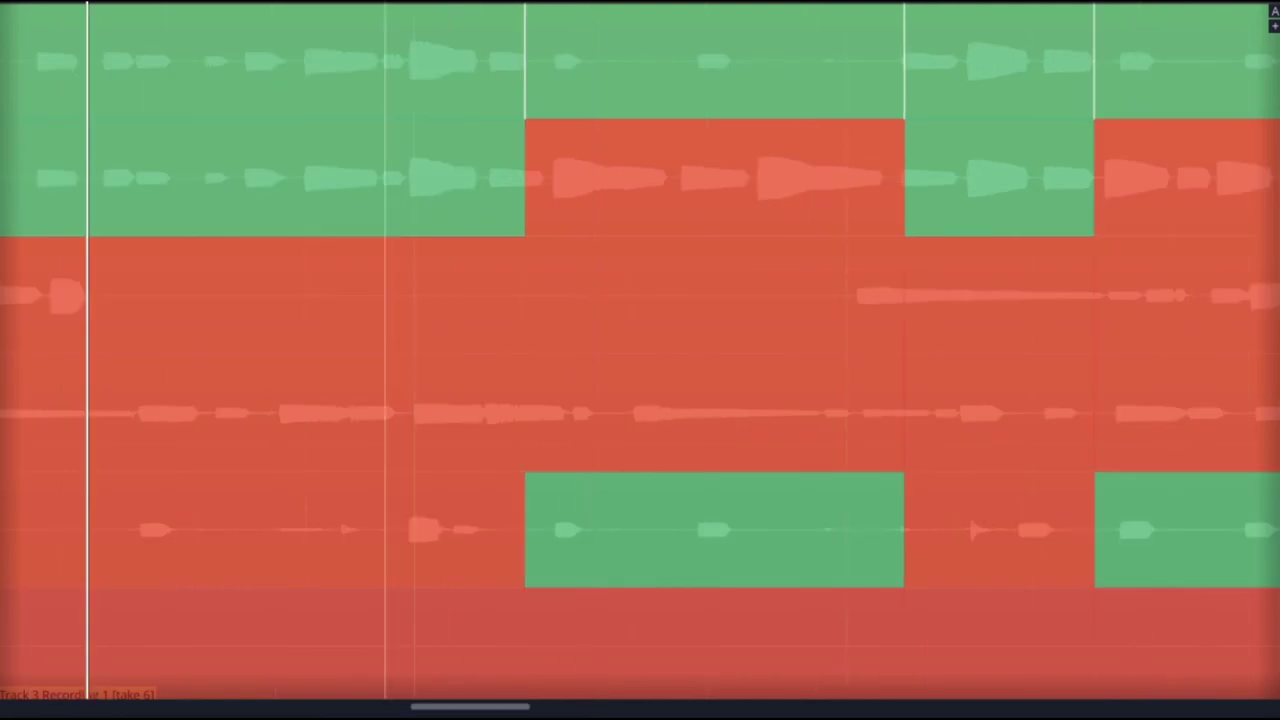
scroll(640, 350, left, 8)
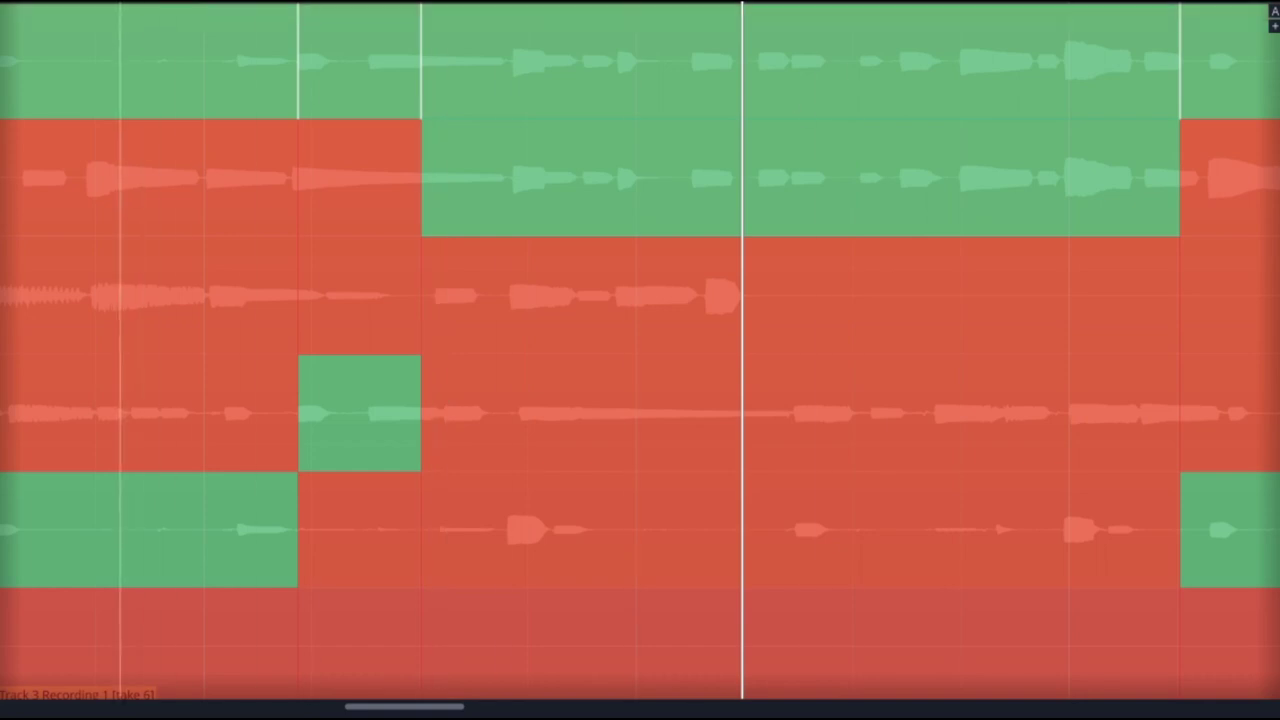
key(space)
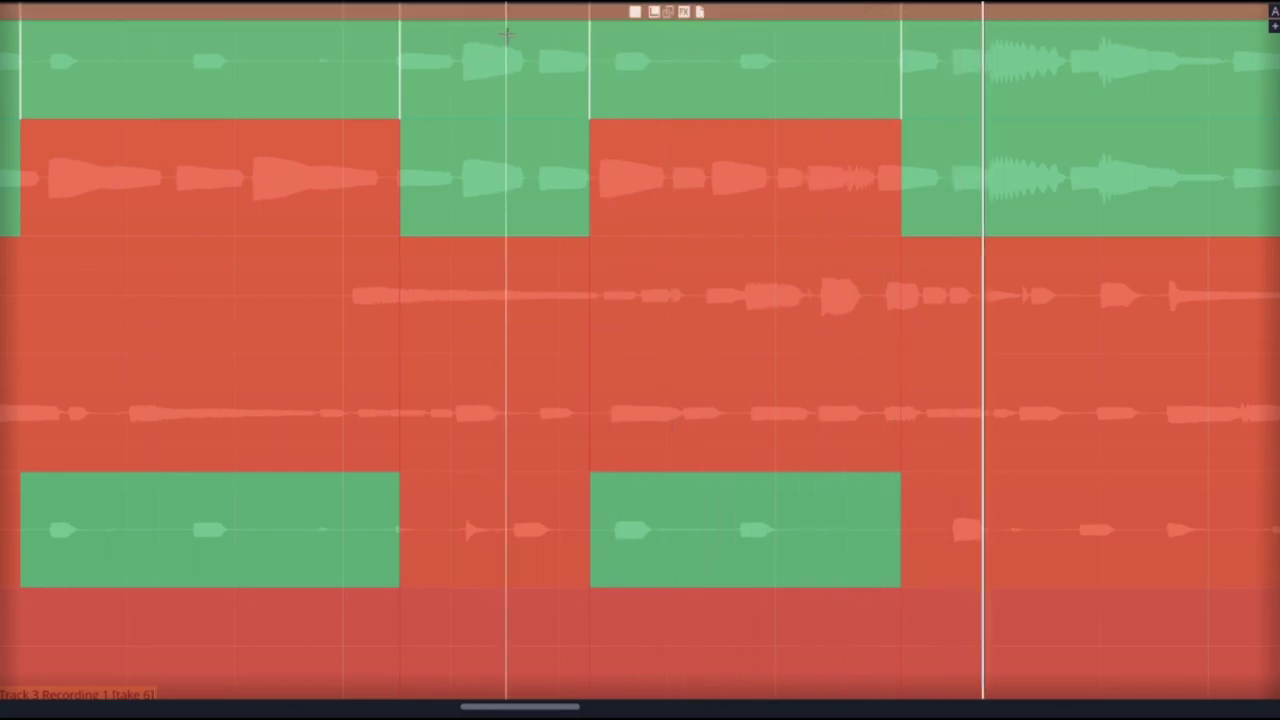
key(space)
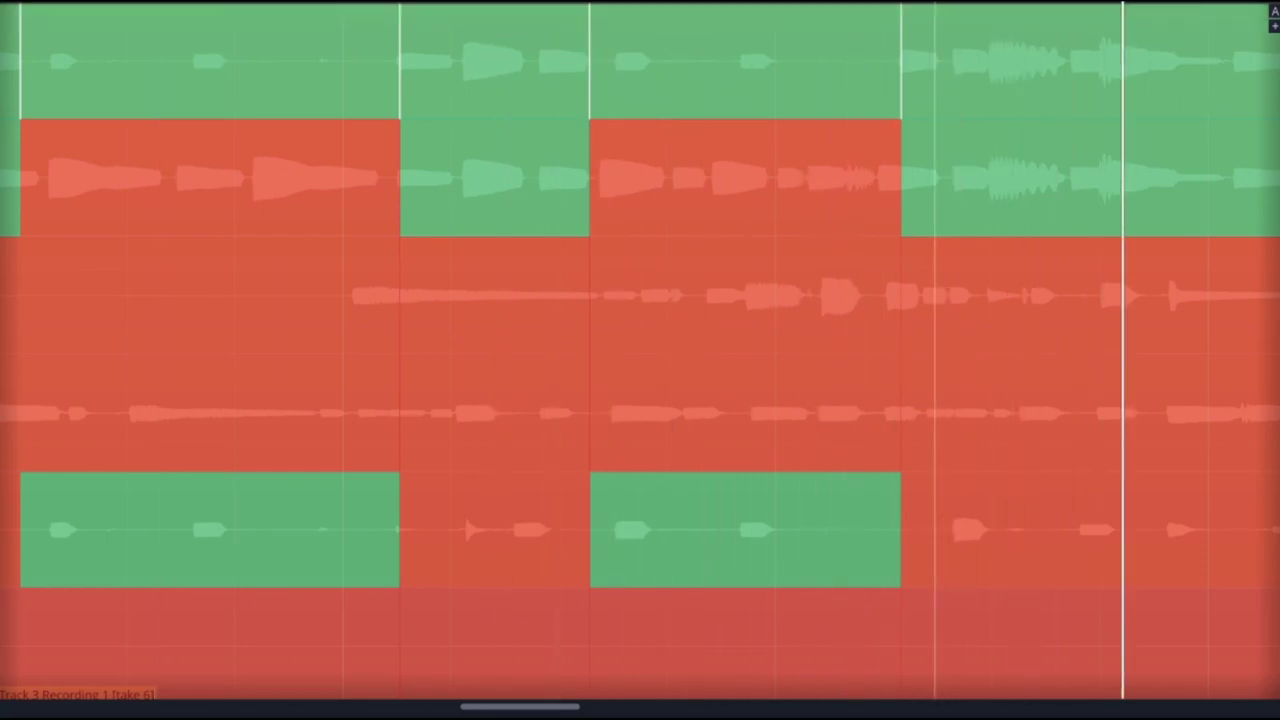
- Insert a short take 2 section over the end of the take 4 section and the start of the long take 1 section, playing it back
scroll(942, 250, right, 5)
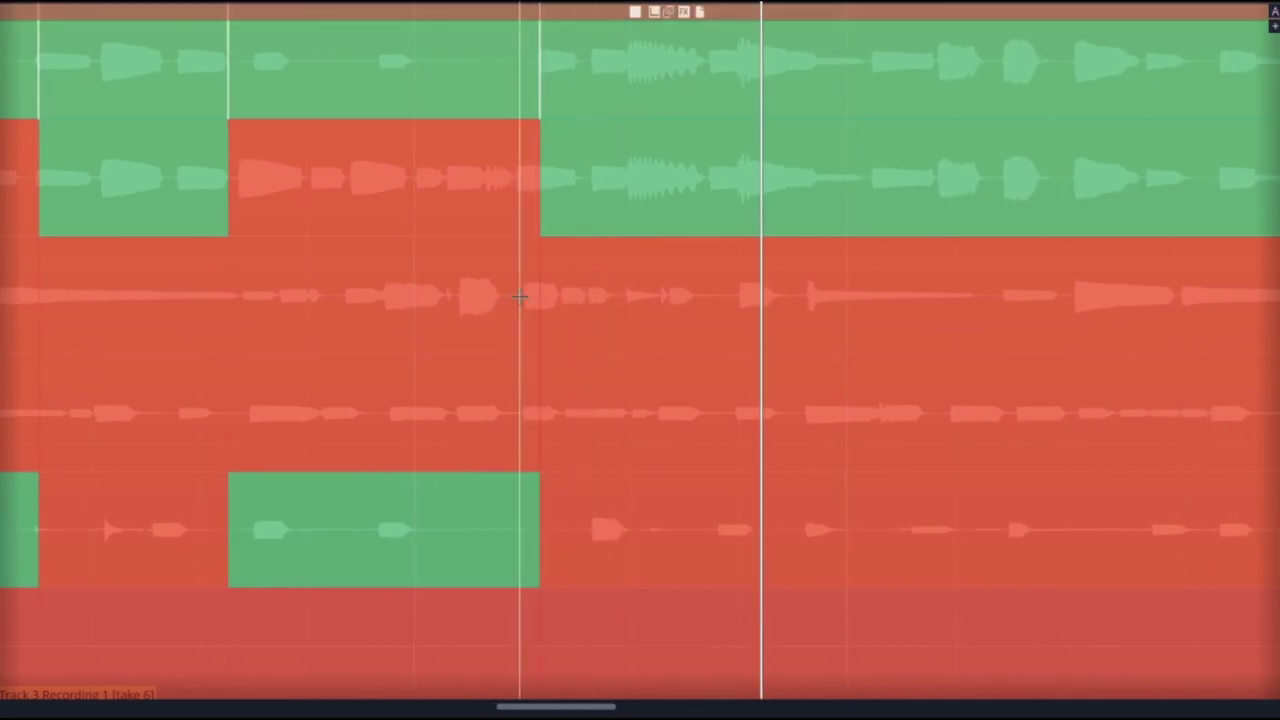
drag(520, 297, 703, 296)
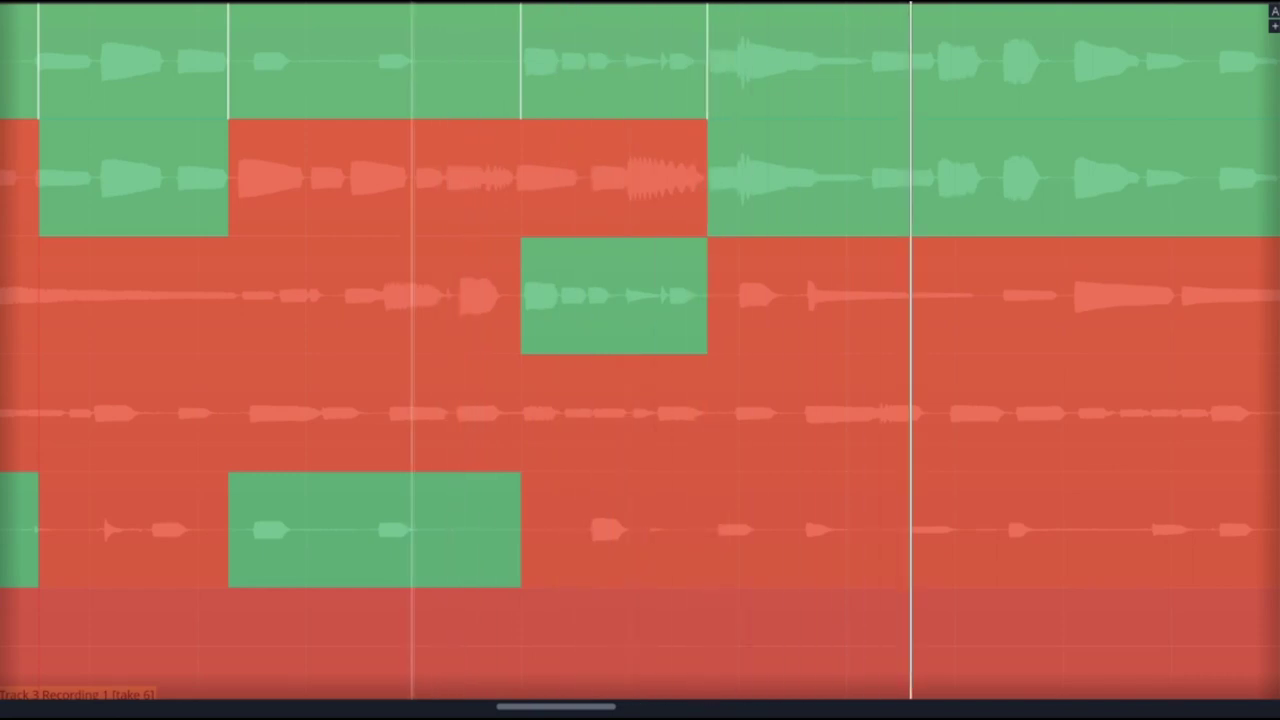
key(space)
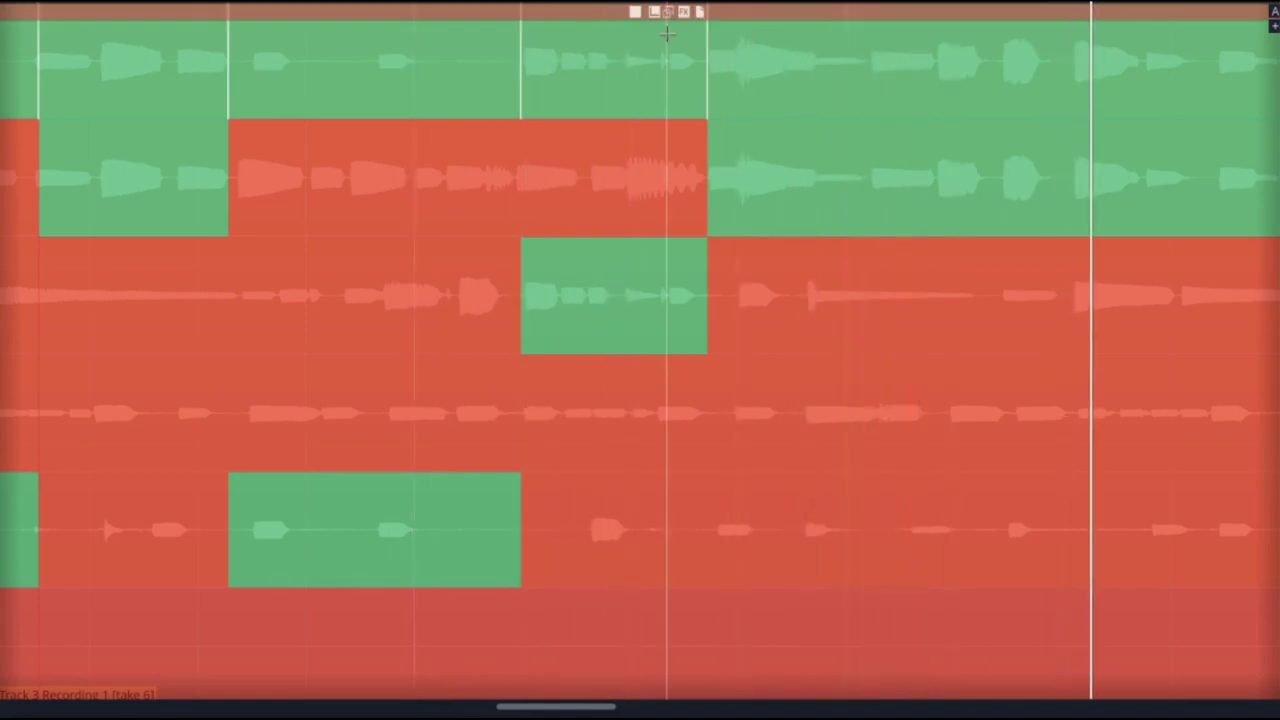
key(space)
- Insert a short take 3 section within the long take 1 section, extend its end later, and play across it
click(178, 285)
drag(125, 418, 200, 410)
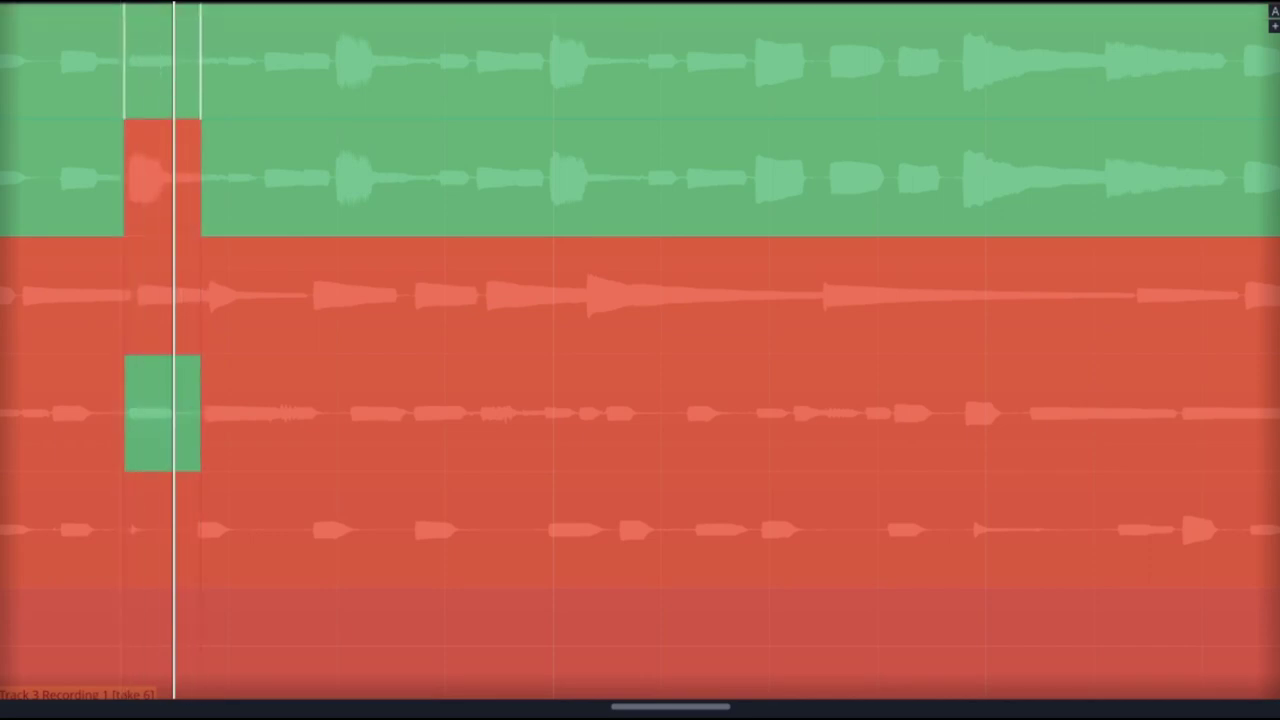
scroll(640, 350, left, 10)
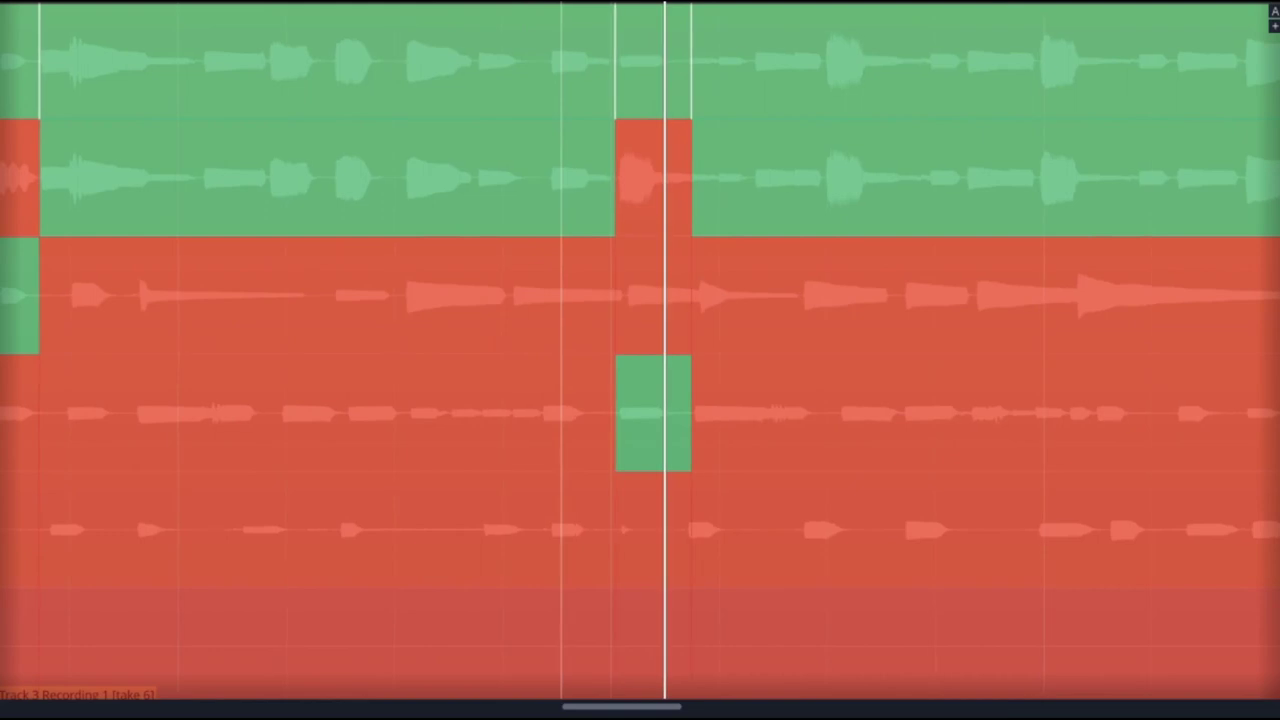
key(space)
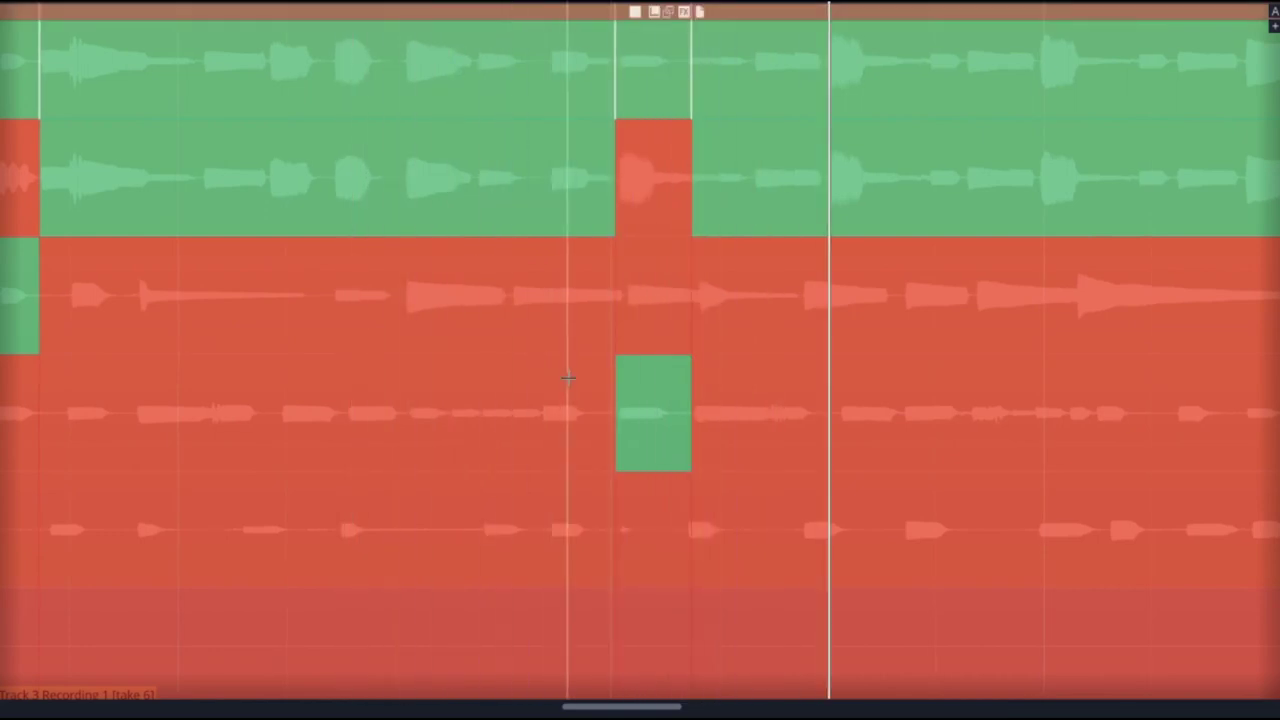
drag(691, 408, 824, 408)
key(space)
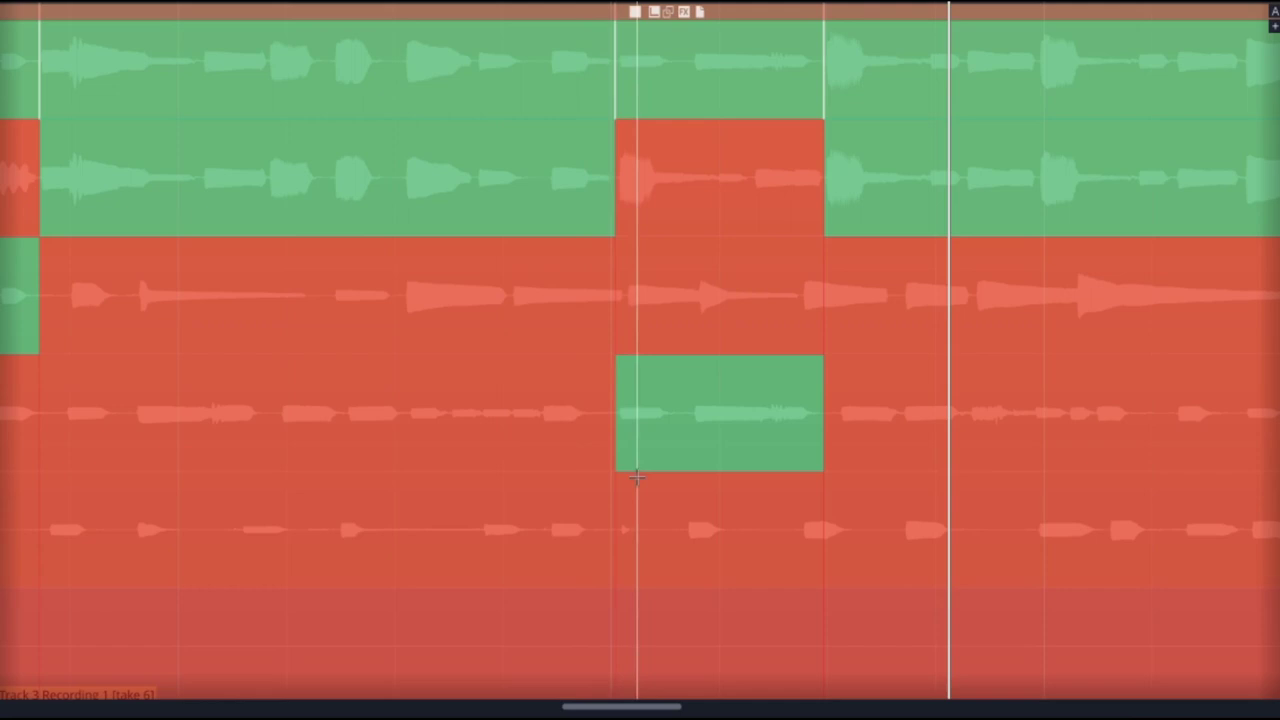
- Switch the latter part of the new take 3 section to take 4, and play on from before it
drag(685, 526, 826, 537)
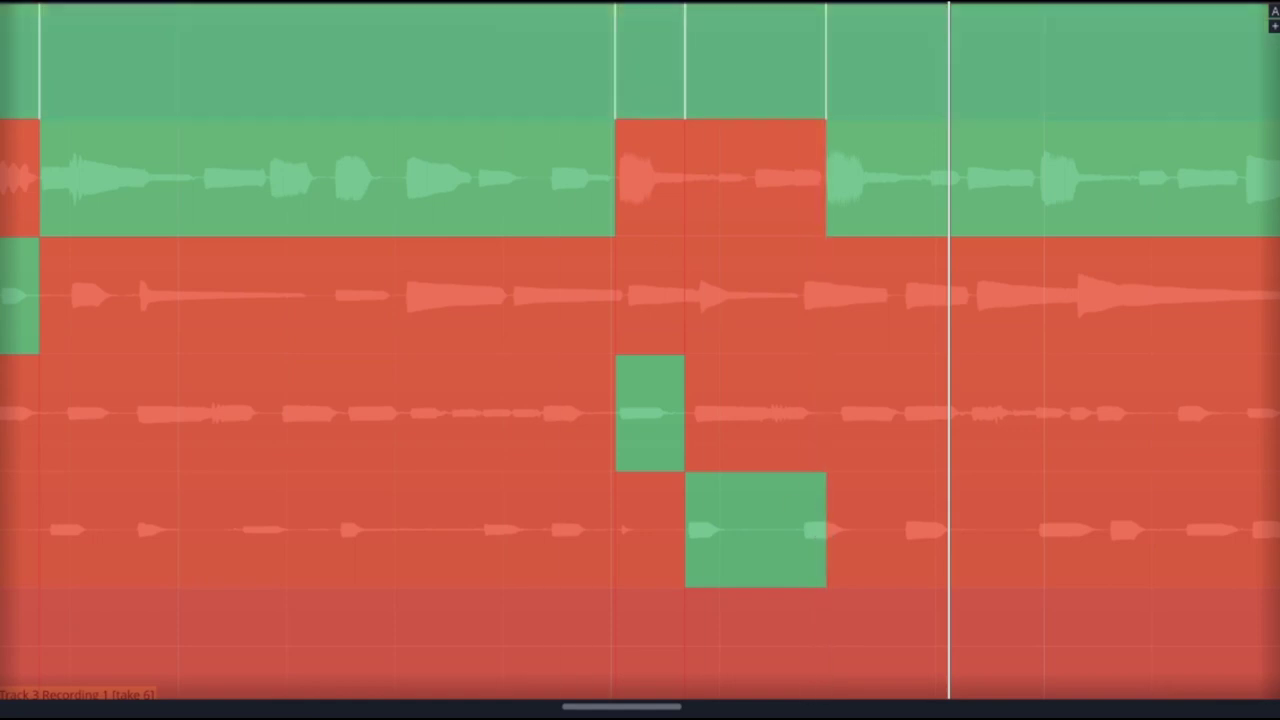
key(space)
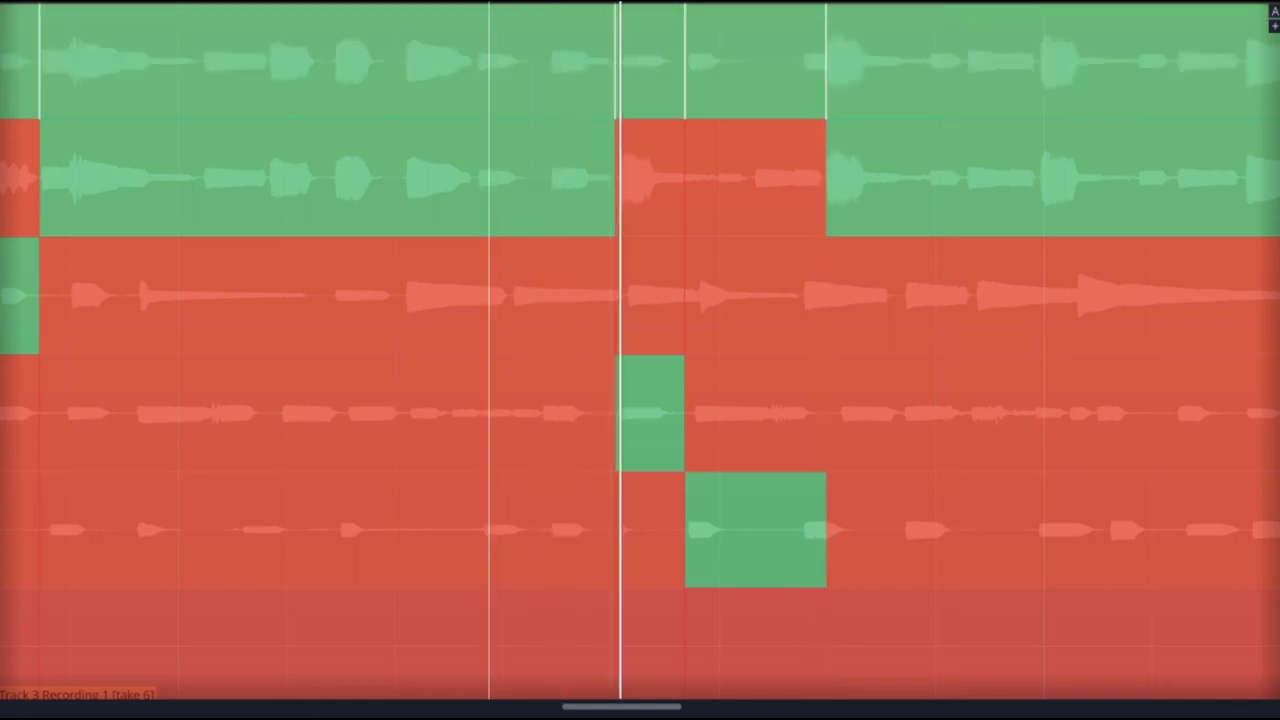
key(space)
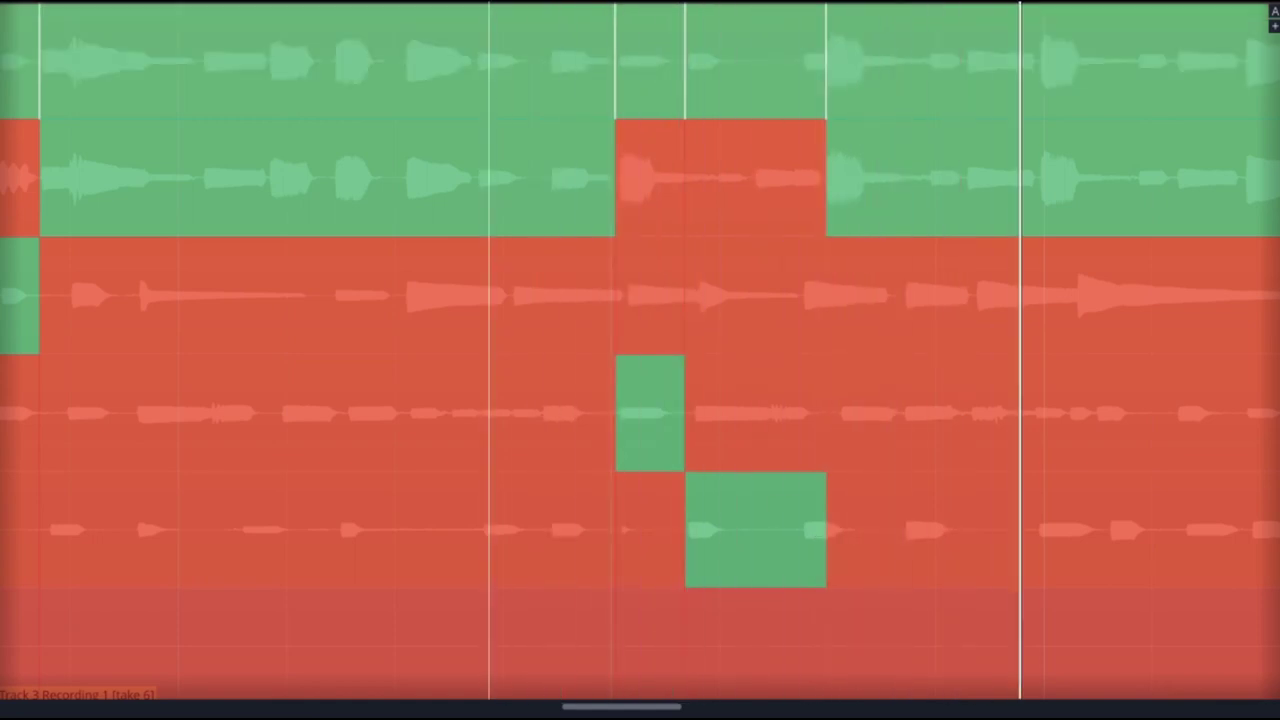
key(space)
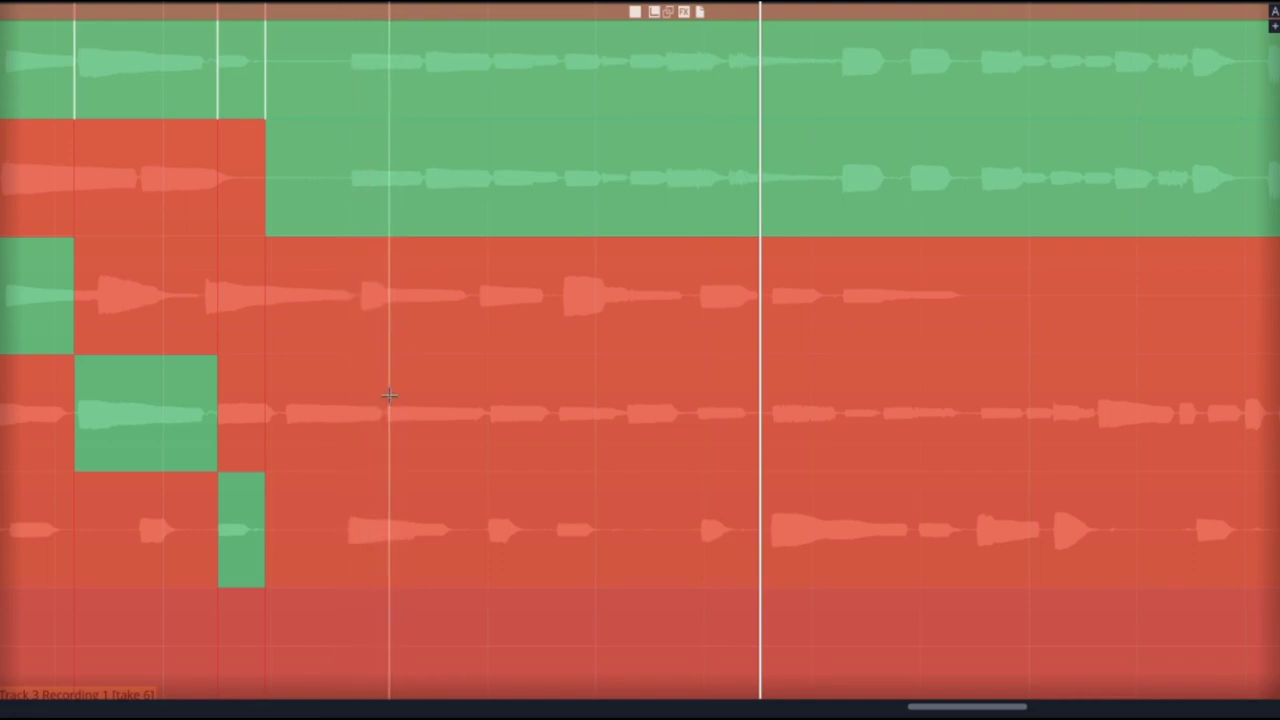
- Insert a longer take 3 section near the start of the following take 1 section and a very short one further along, playing back
drag(284, 416, 557, 417)
key(space)
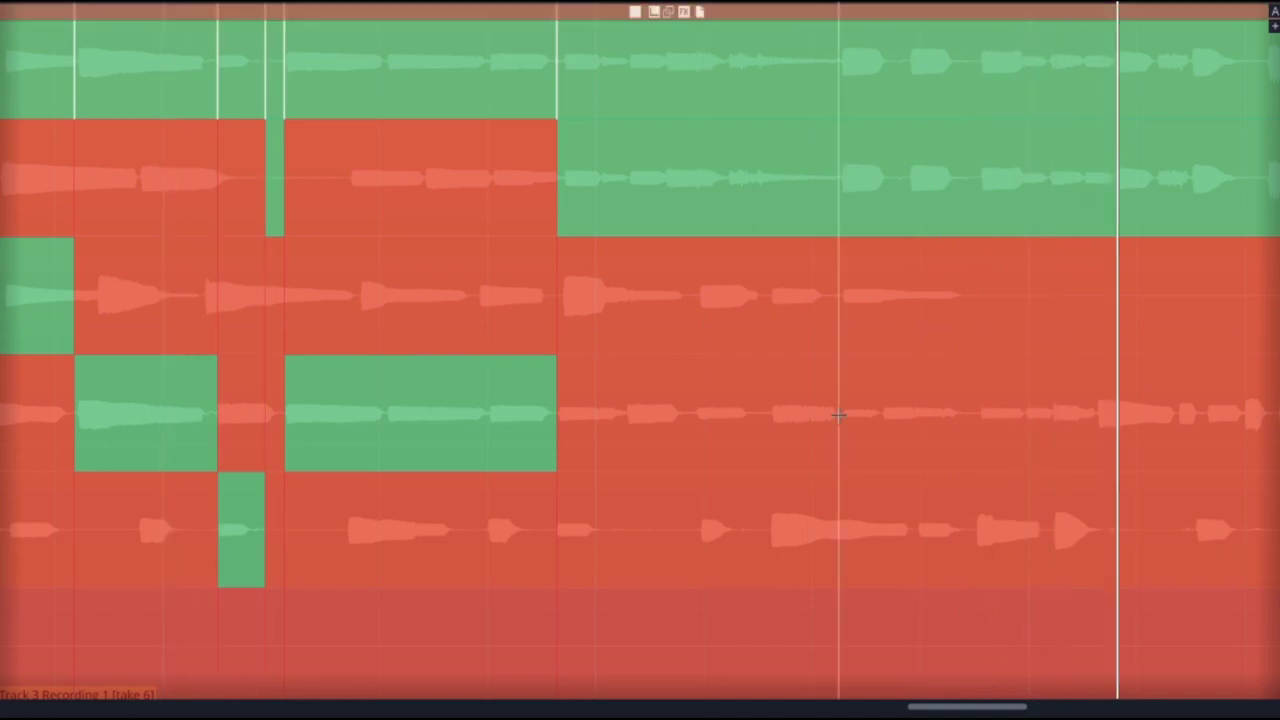
drag(846, 414, 874, 415)
click(657, 5)
key(space)
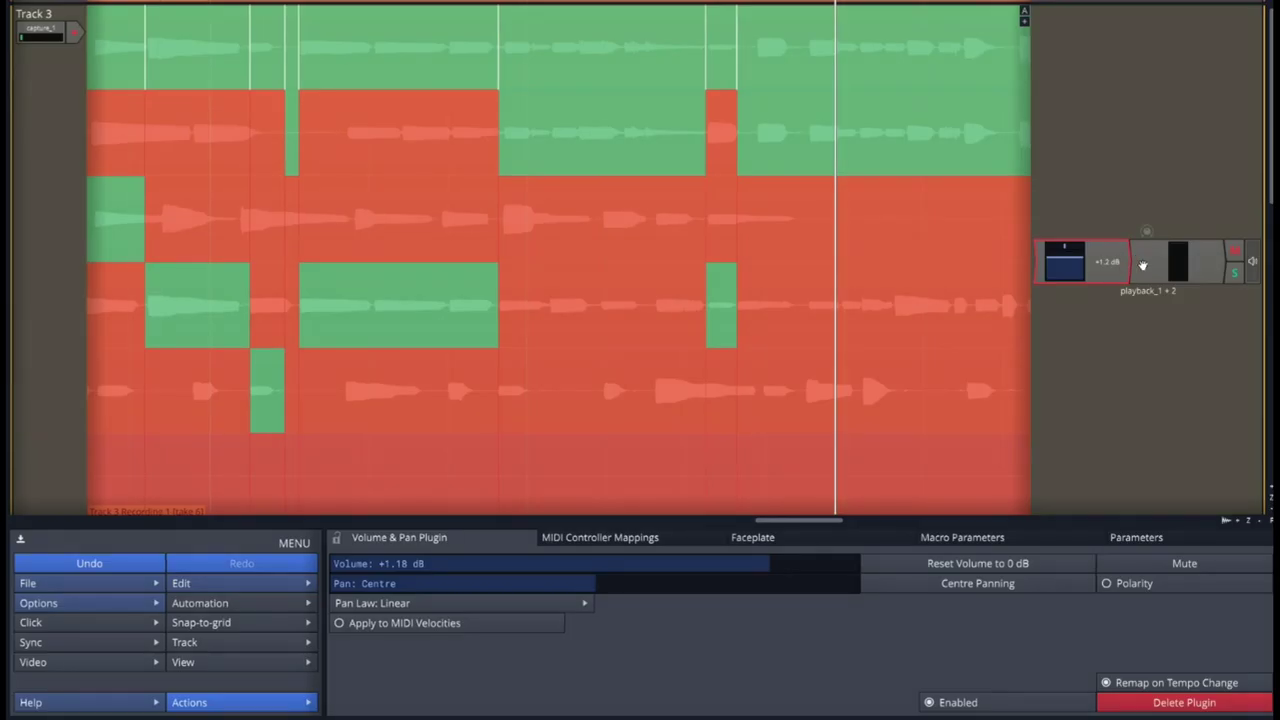
- Add the Tracktion #TCompressor plugin to Track 3 between the Volume & Pan and Level Meter plugins
right_click(1143, 265)
click(1184, 418)
right_click(1149, 261)
click(1176, 465)
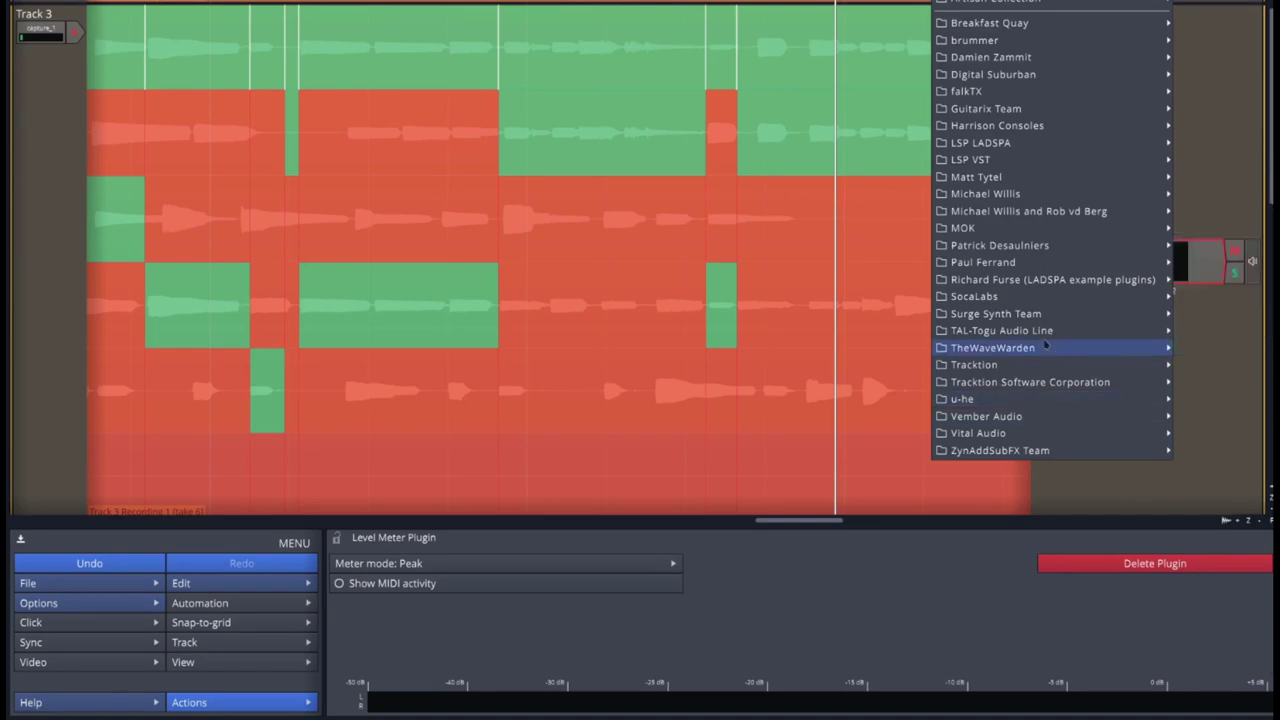
mouse_move(1000, 365)
click(1230, 6)
- Load the Electric Guitar preset in the compressor and close its window
click(548, 42)
mouse_move(470, 151)
click(743, 240)
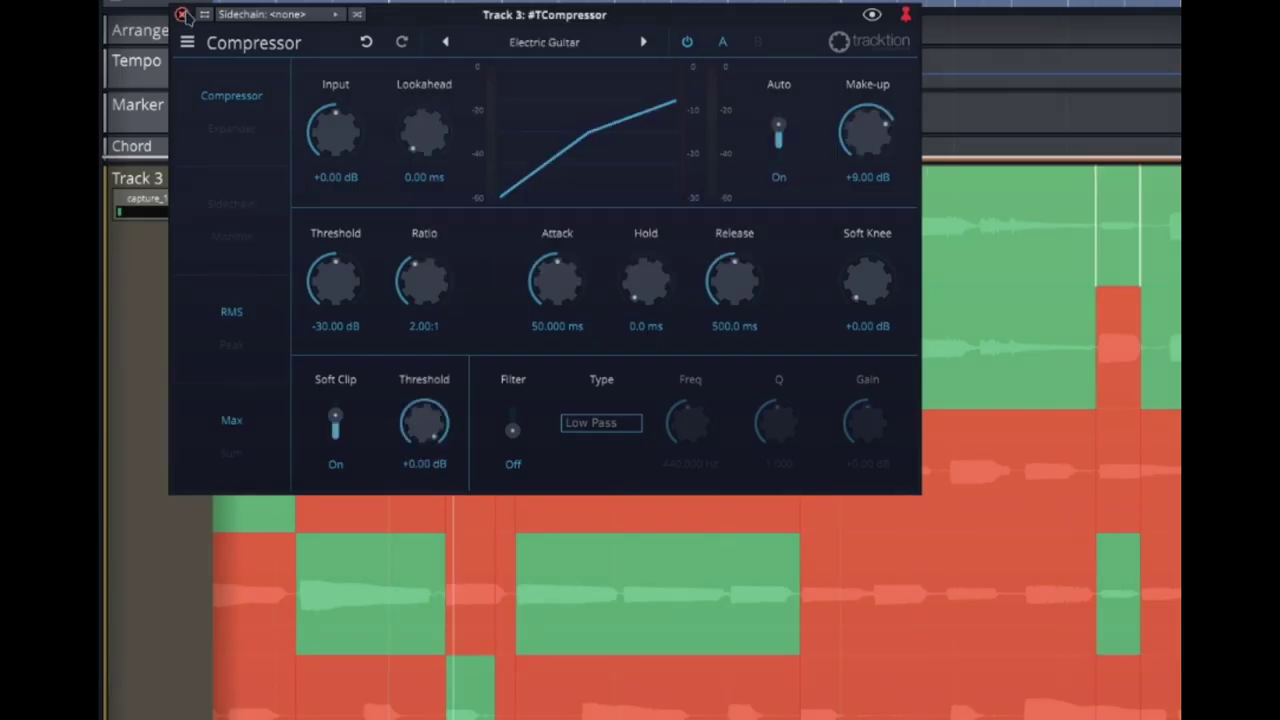
click(181, 14)
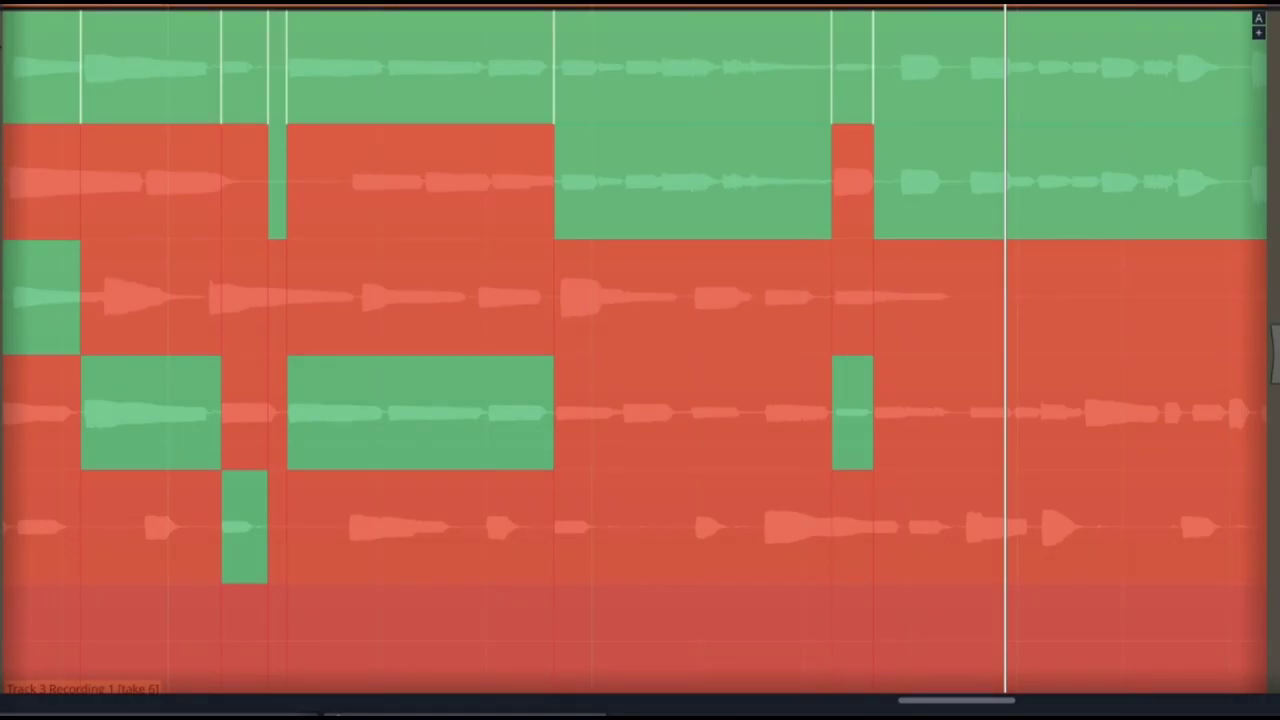
- Move #TCompressor ahead of the Volume & Pan plugin in Track 3's plugin chain
click(824, 8)
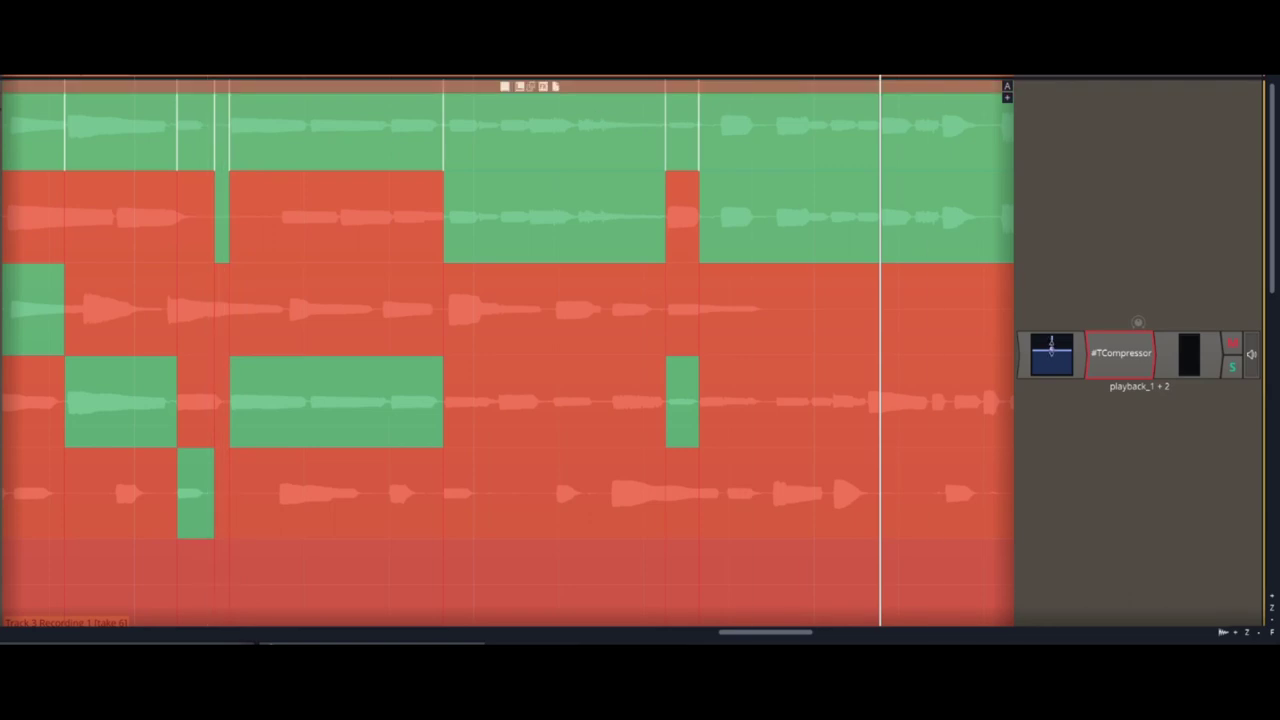
click(1051, 350)
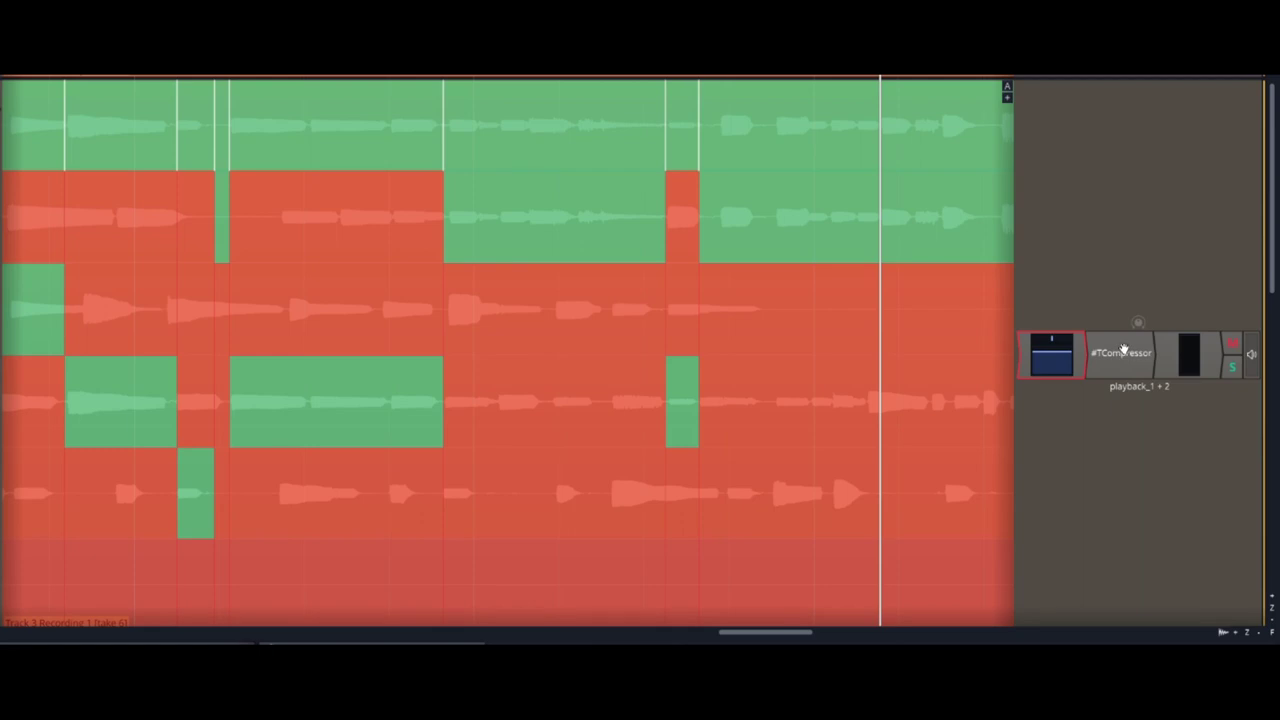
drag(1095, 355, 1035, 358)
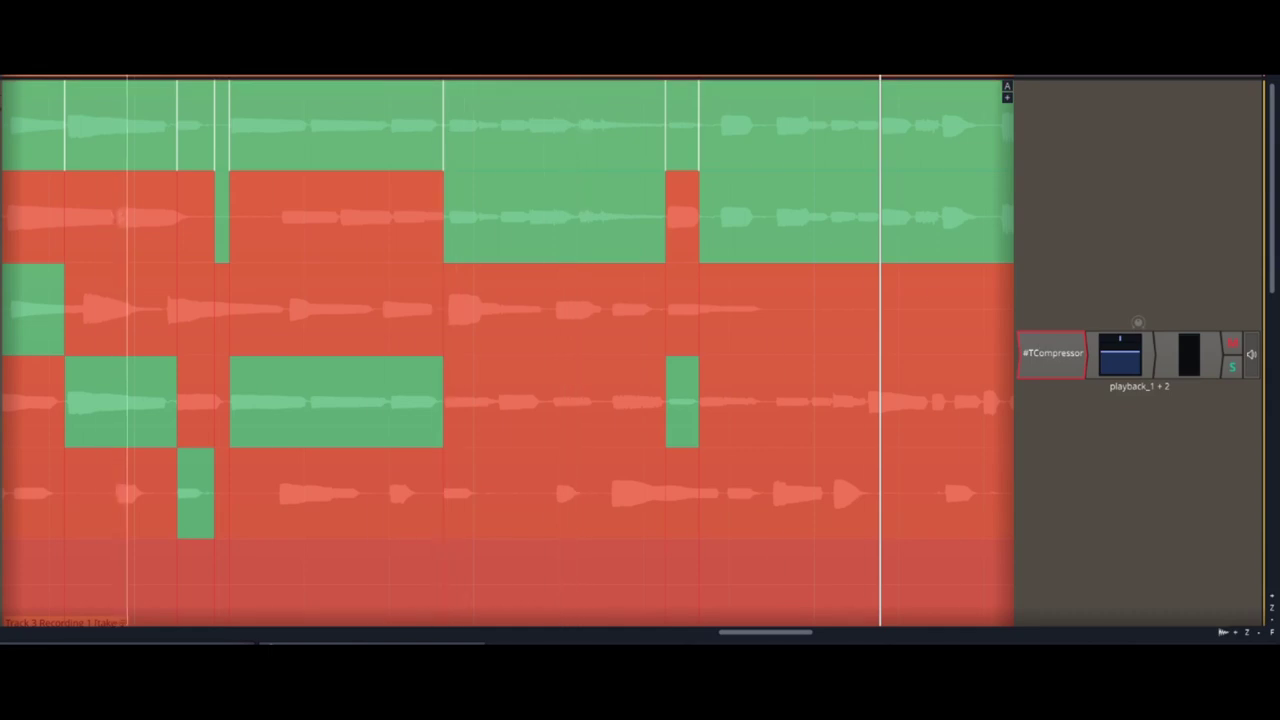
- Play back the comp through the last short take 3 section to check the transitions with the compressor in place
click(127, 78)
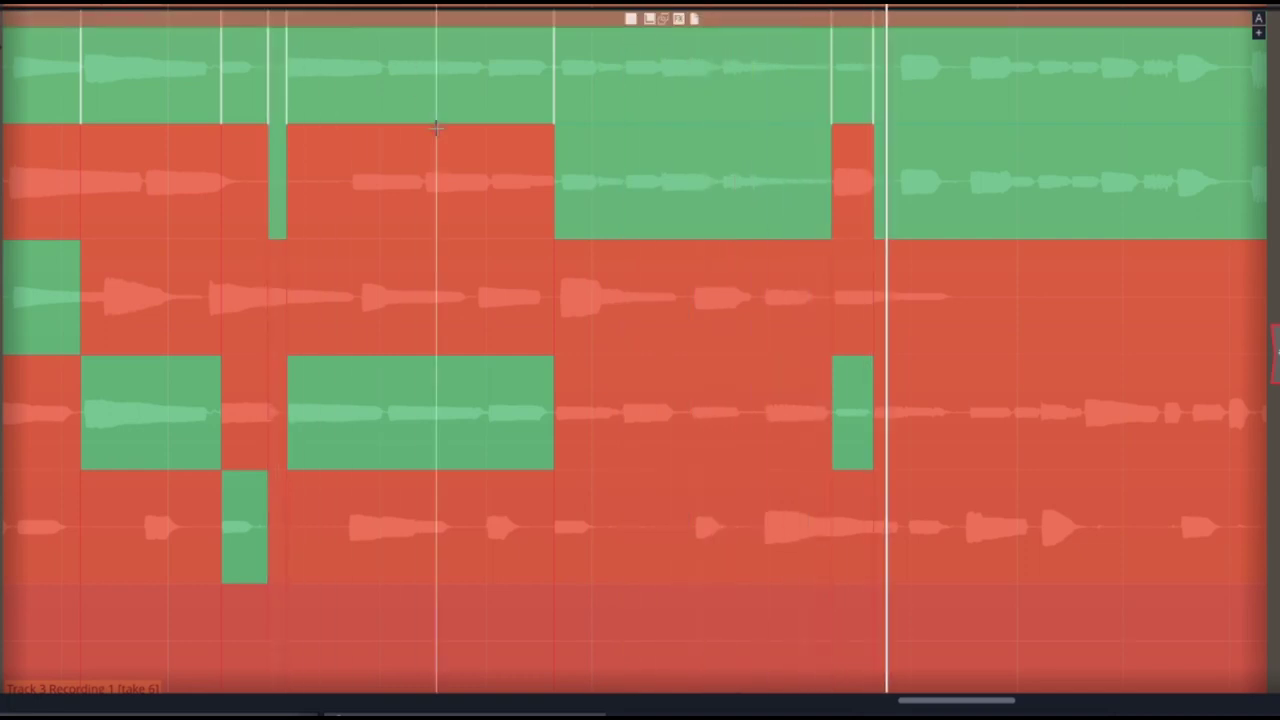
key(space)
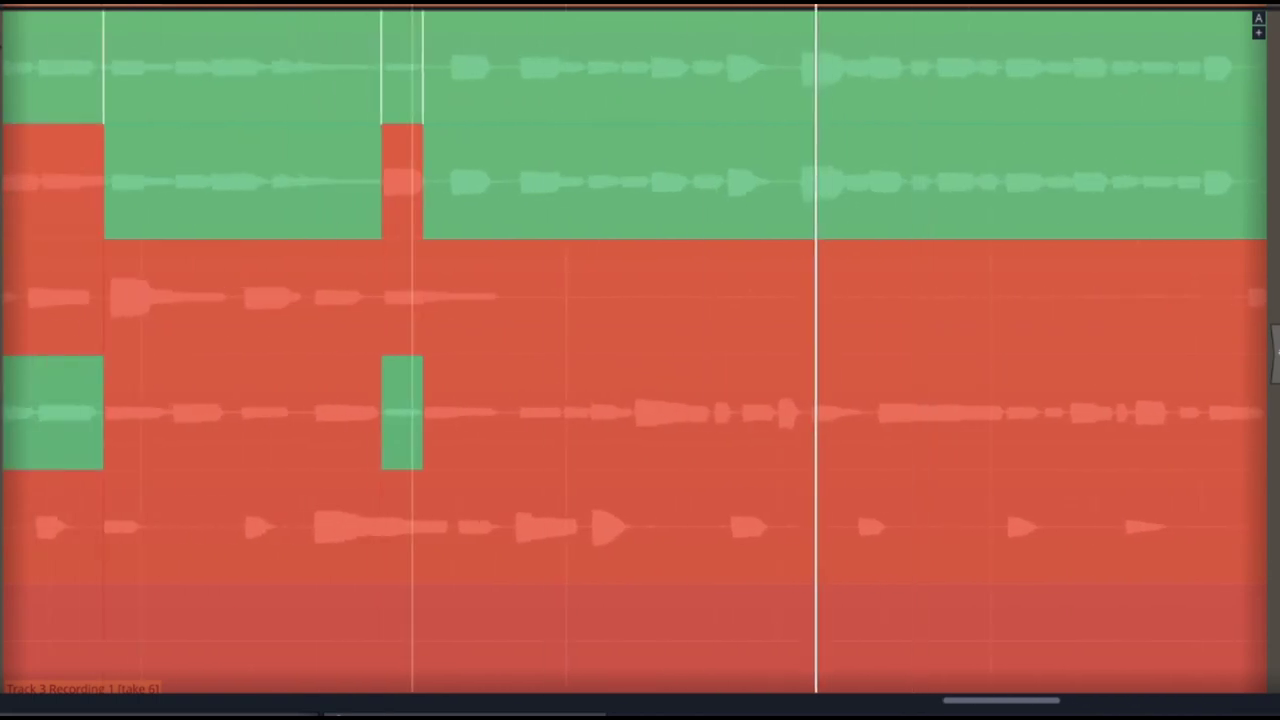
key(space)
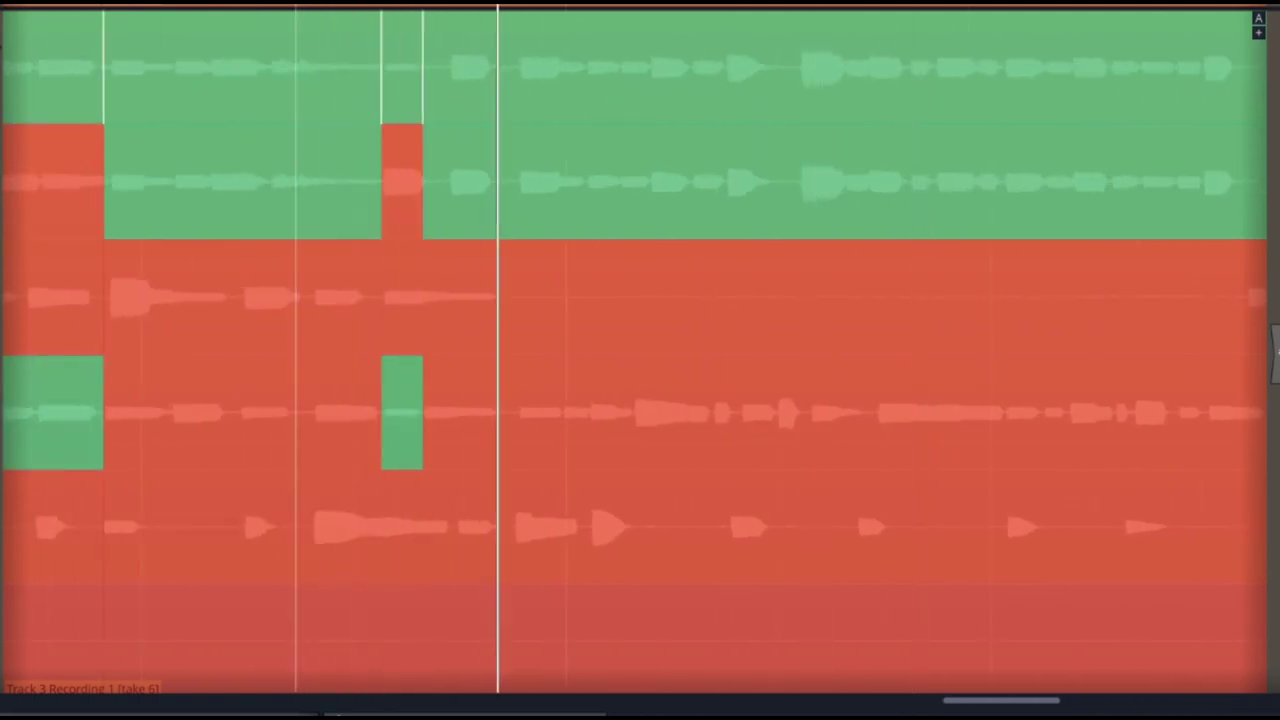
key(space)
- Try take 3 in a passage of the long take 1 section, revert it, and insert a take 4 section there
drag(630, 415, 732, 422)
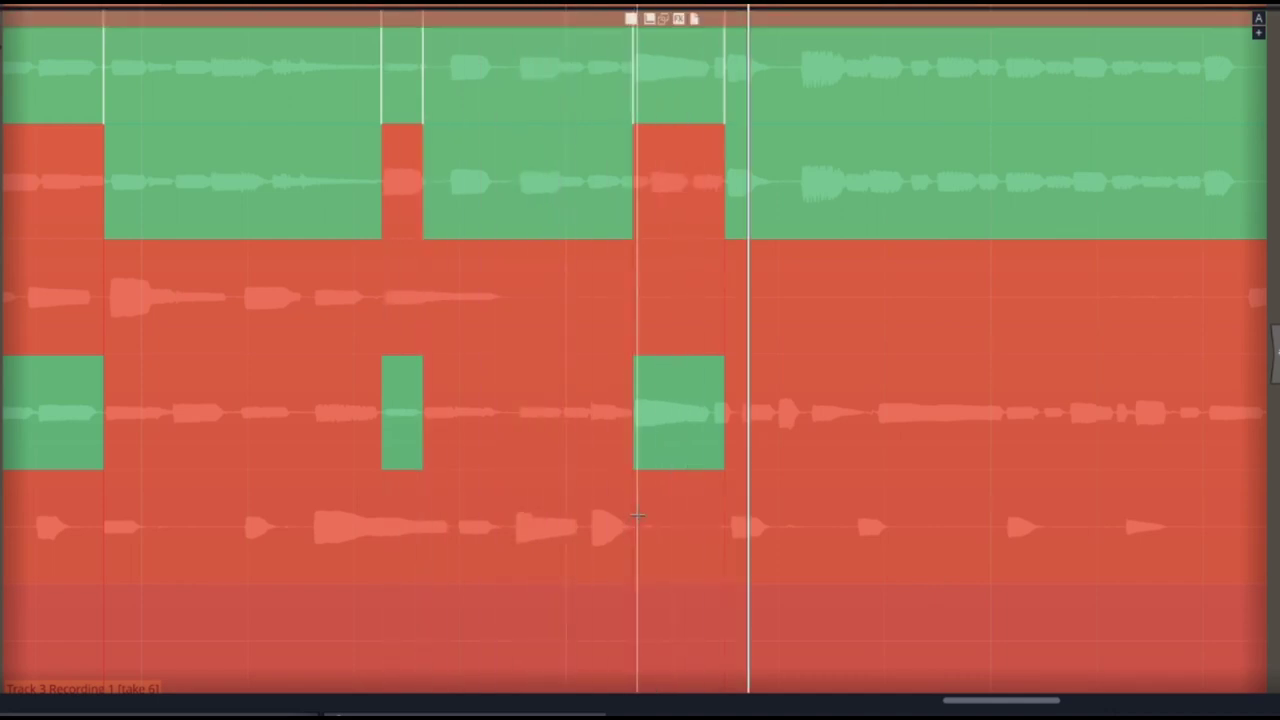
drag(631, 193, 727, 200)
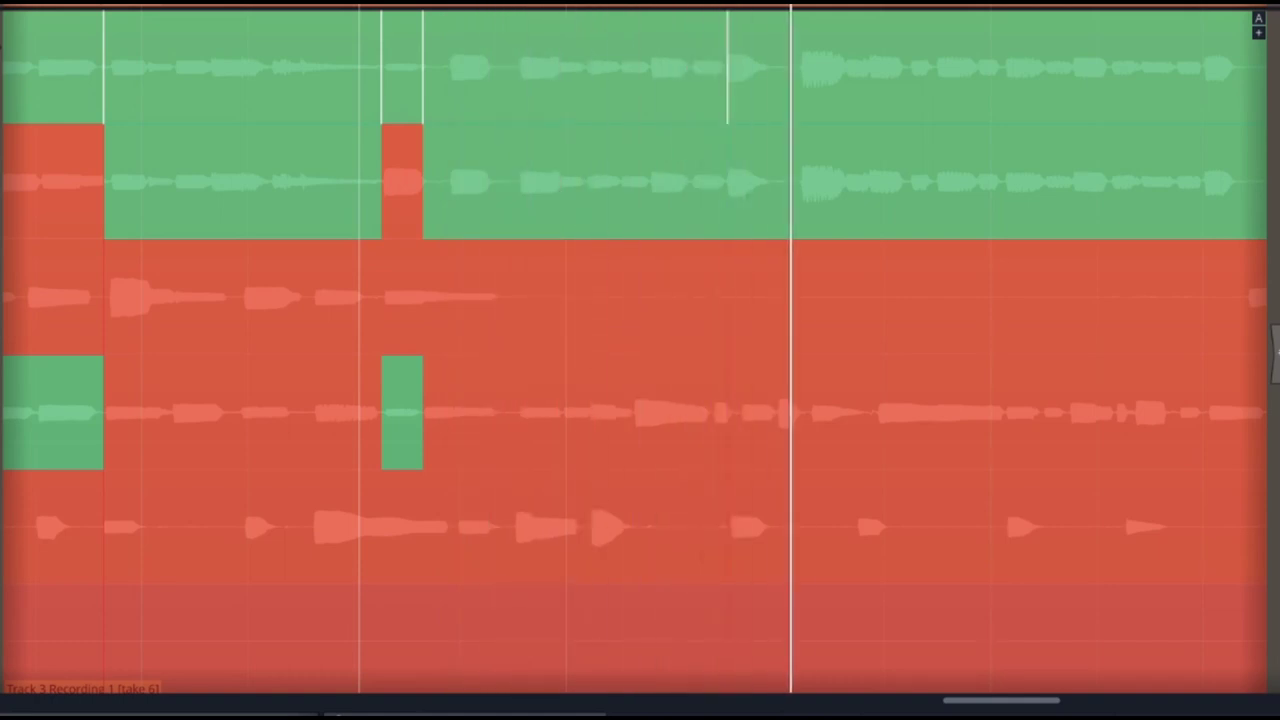
drag(592, 527, 724, 527)
click(257, 479)
click(148, 479)
scroll(980, 479, up, 1)
click(1005, 479)
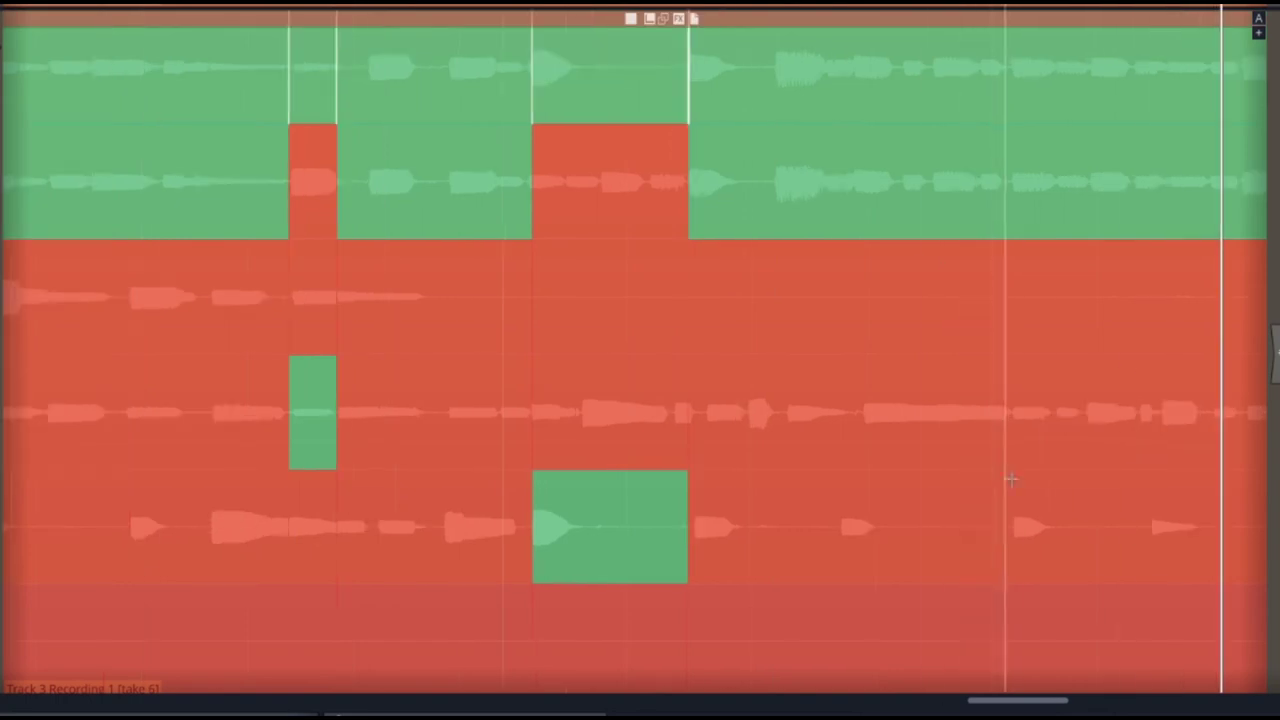
- Insert two more short take 4 sections further along the same take 1 stretch
scroll(751, 479, right, 3)
scroll(771, 540, left, 2)
drag(771, 540, 861, 540)
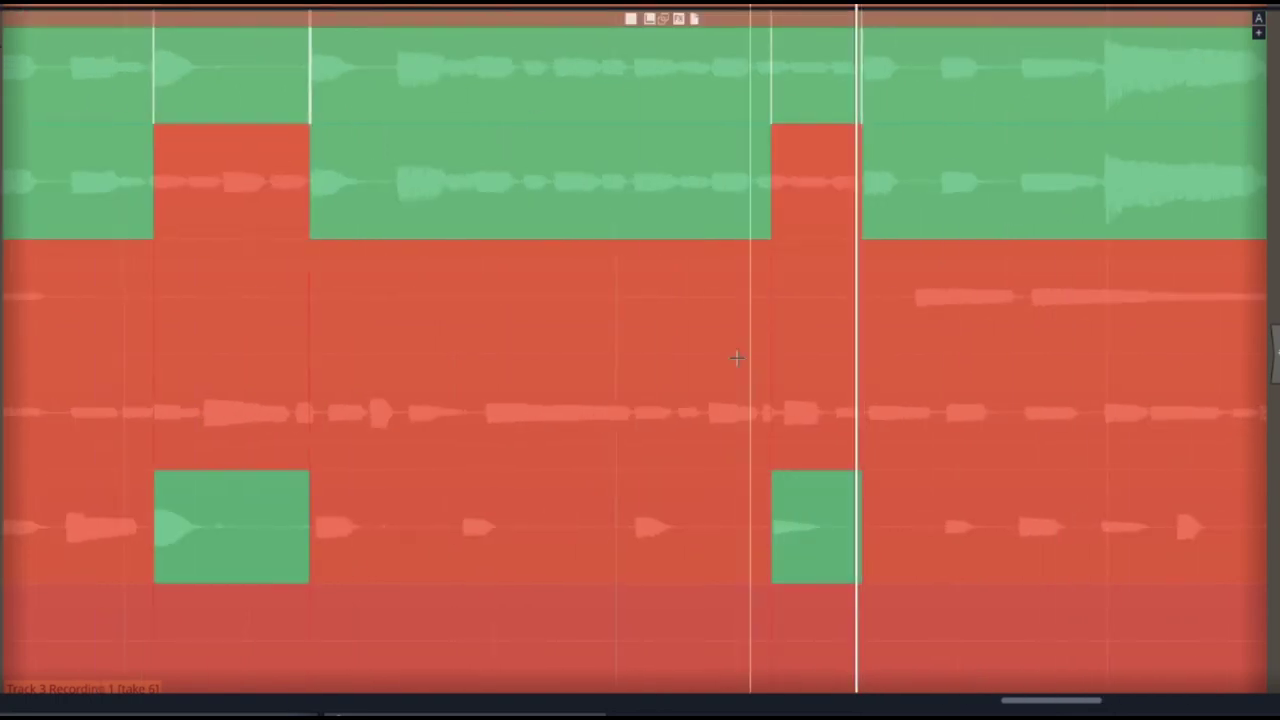
drag(633, 530, 679, 530)
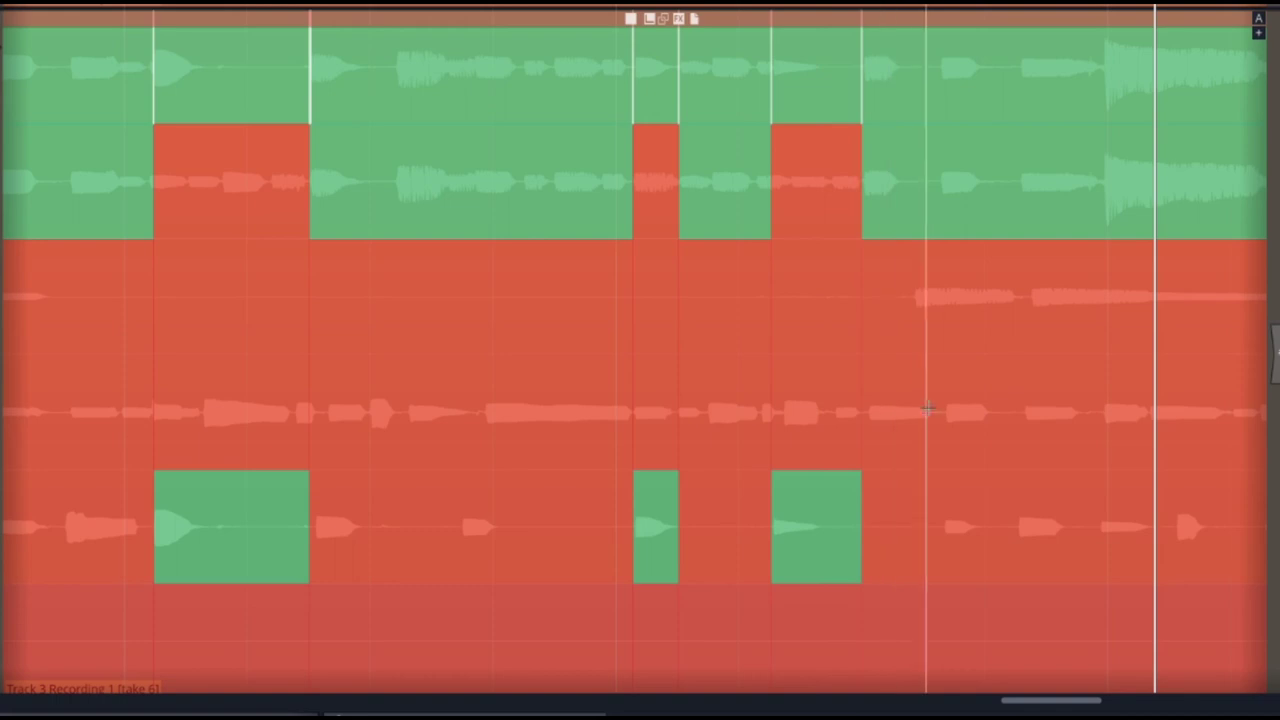
- Insert a short take 3 section after the last take 4 section, comparing it with take 4 and starting it slightly earlier
drag(943, 428, 1018, 428)
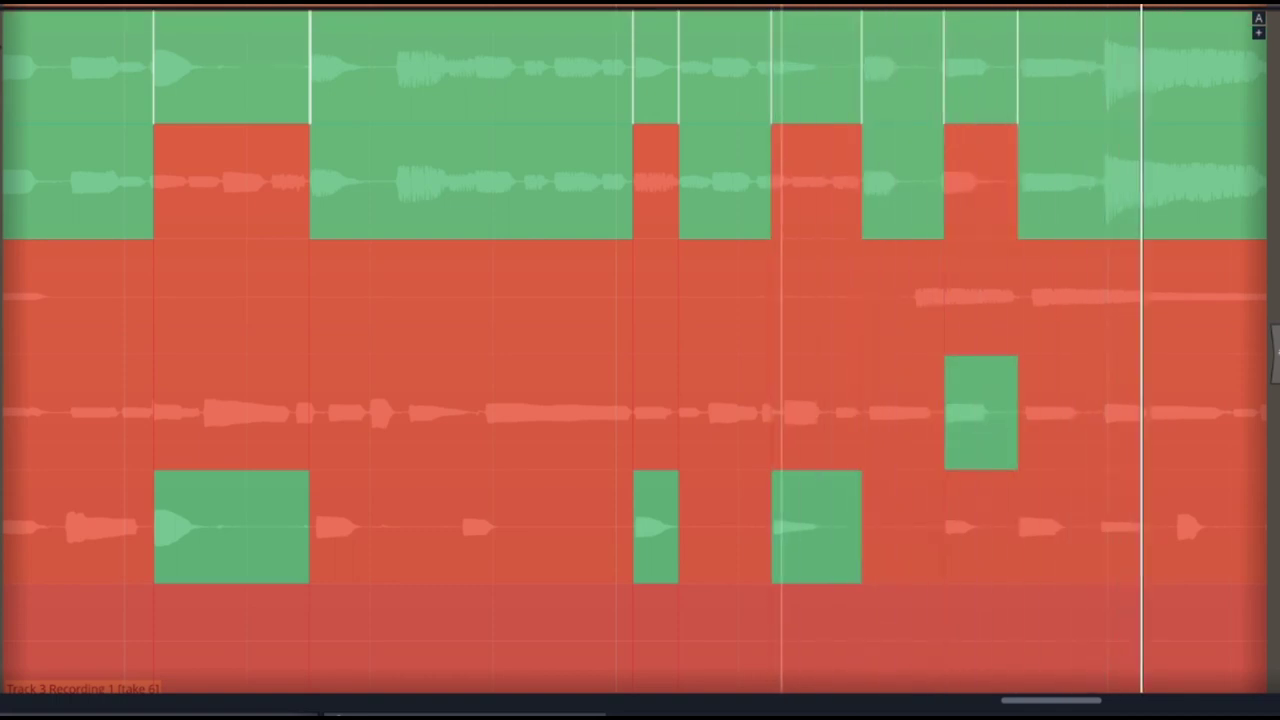
key(space)
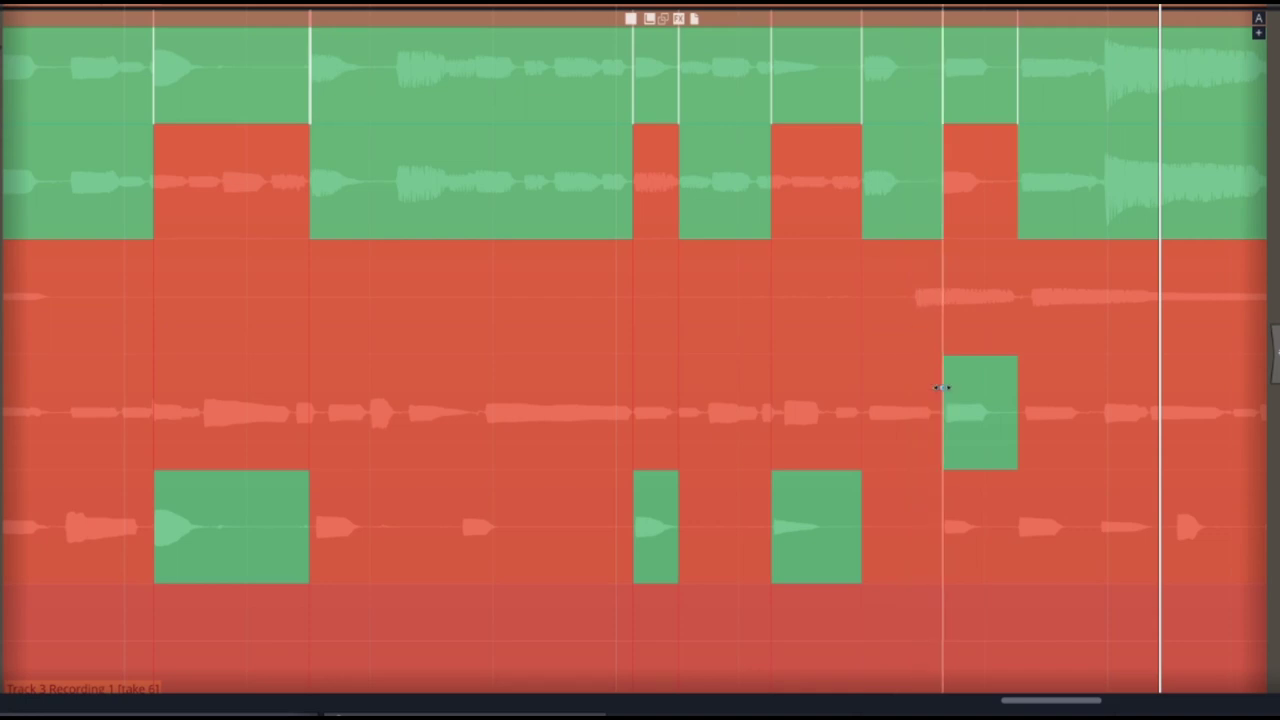
key(space)
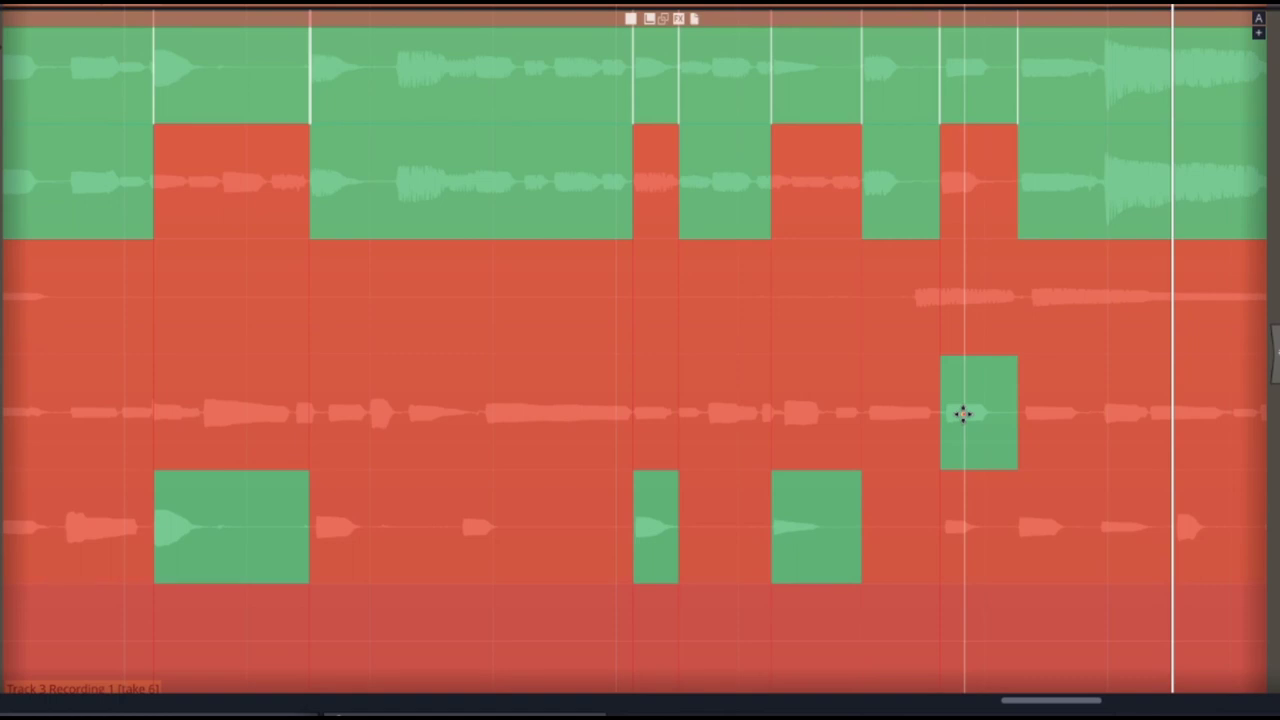
drag(943, 535, 1019, 543)
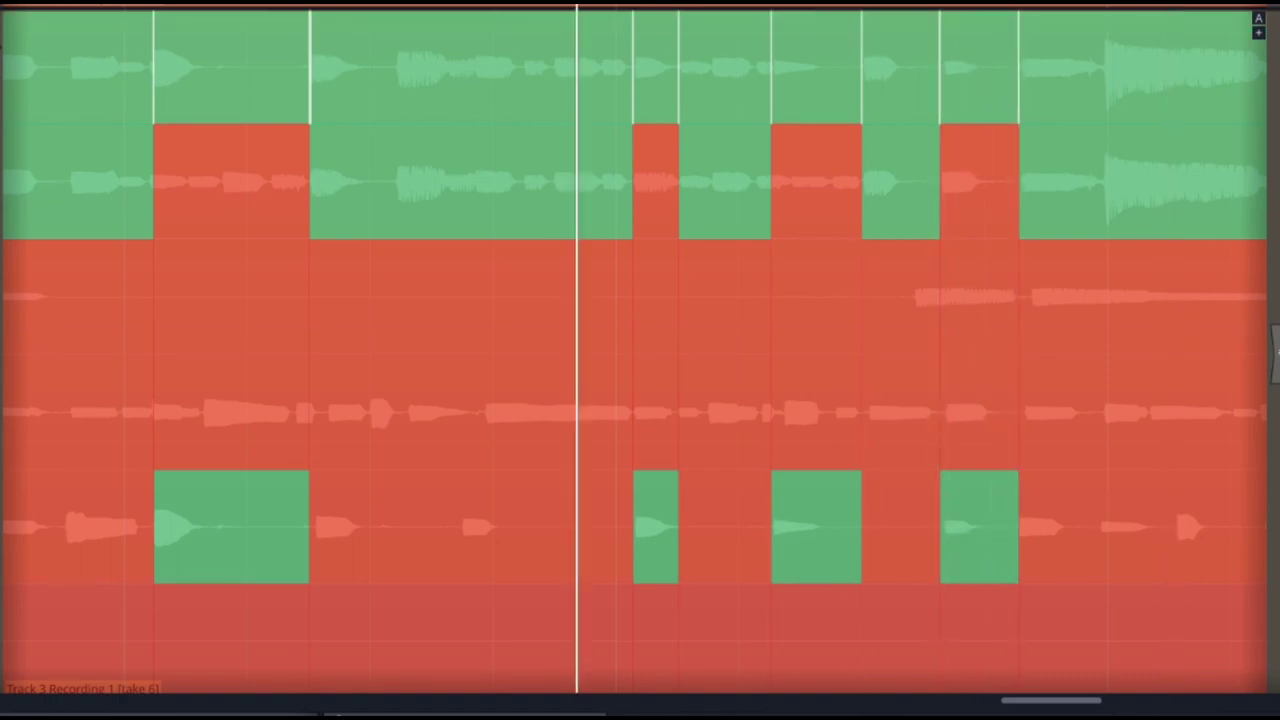
key(space)
scroll(700, 418, left, 2)
click(706, 418)
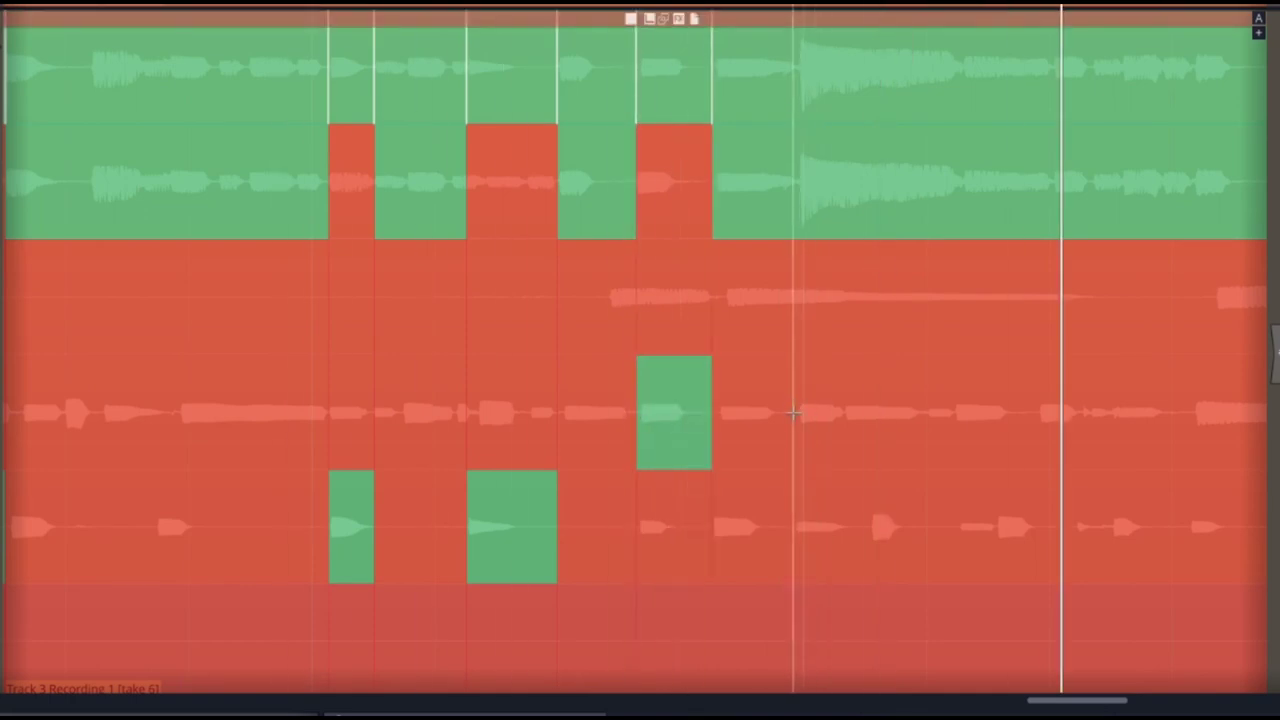
- Insert a short take 3 section over the loud take 1 attack and try takes 4 and 2 for the passage following it
click(830, 413)
scroll(837, 418, right, 3)
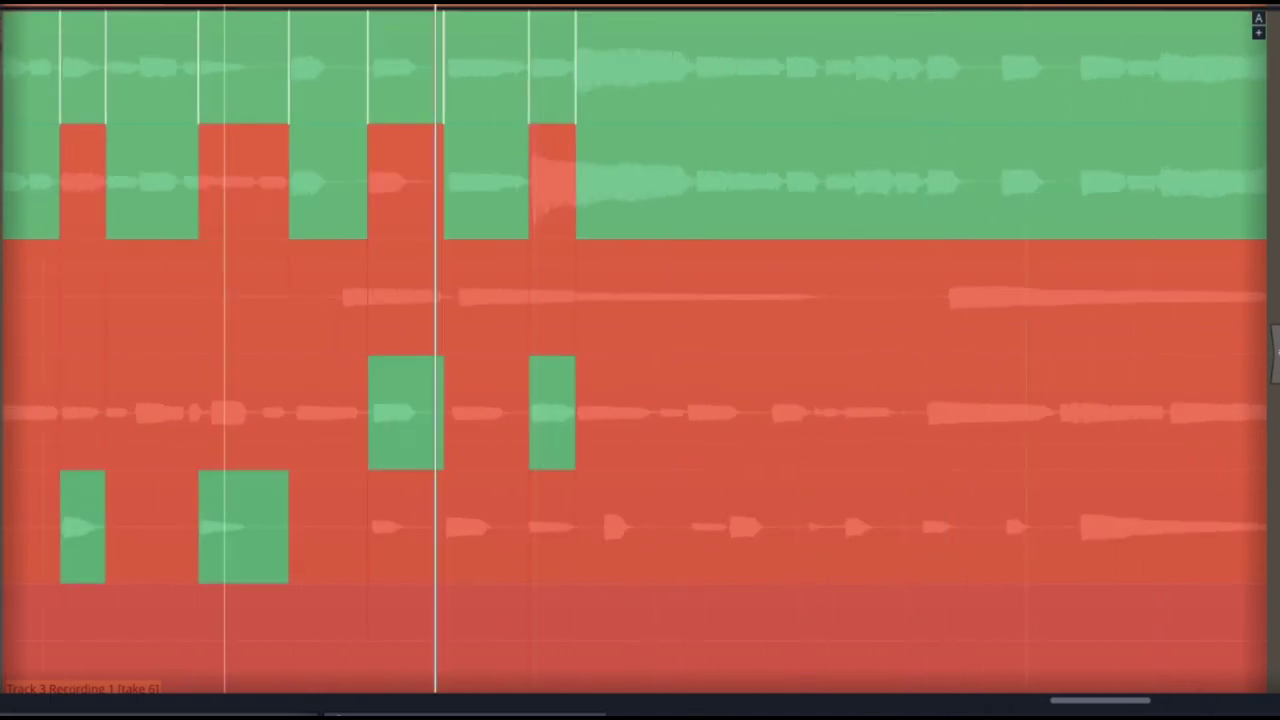
drag(686, 434, 757, 434)
click(689, 516)
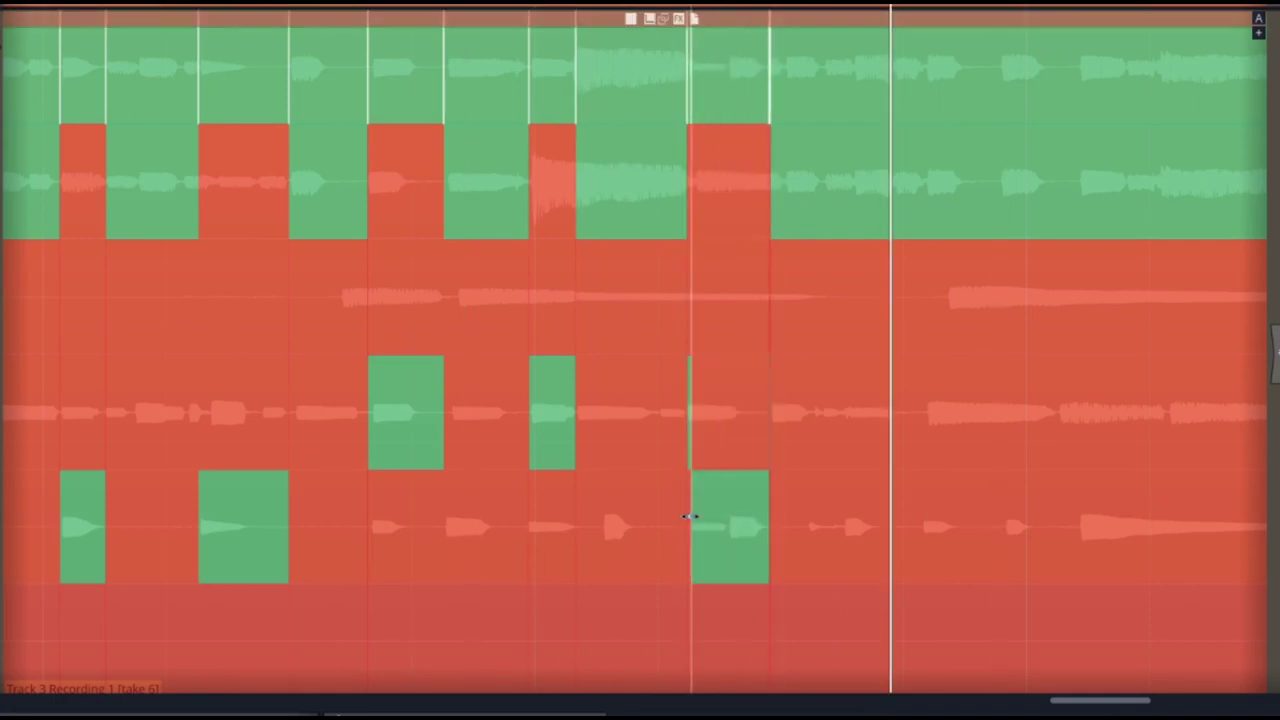
key(space)
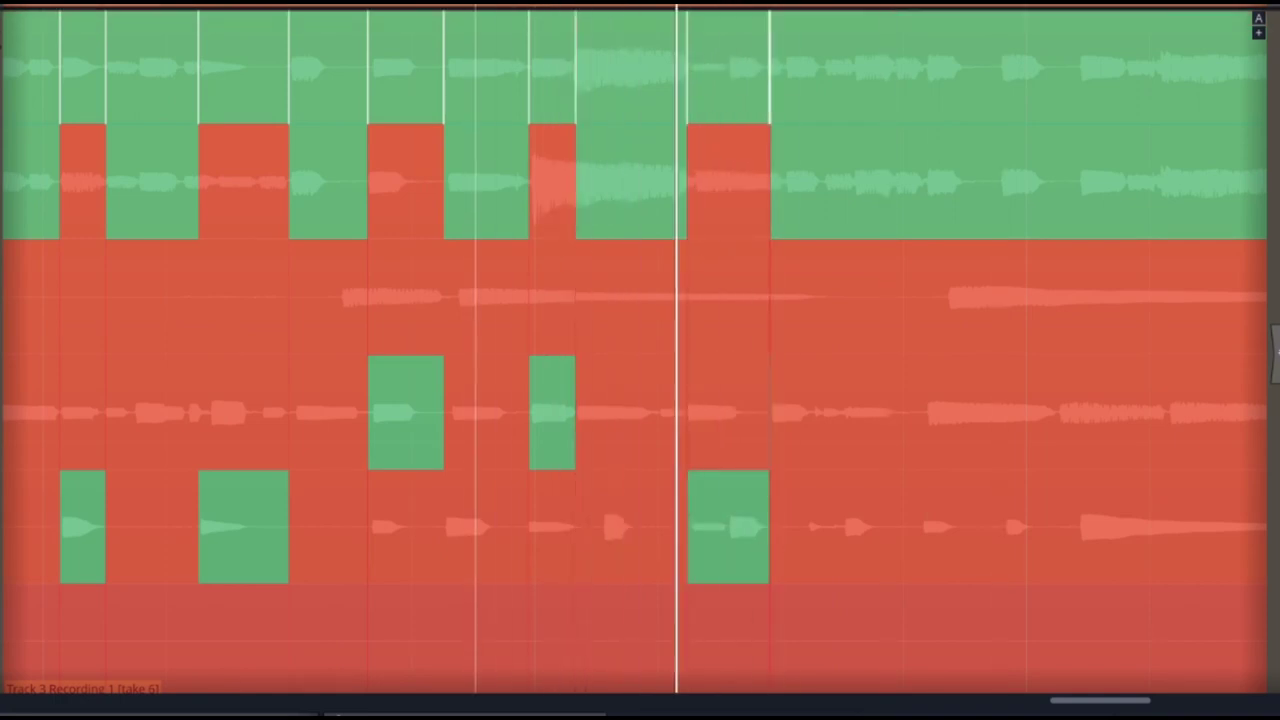
click(692, 290)
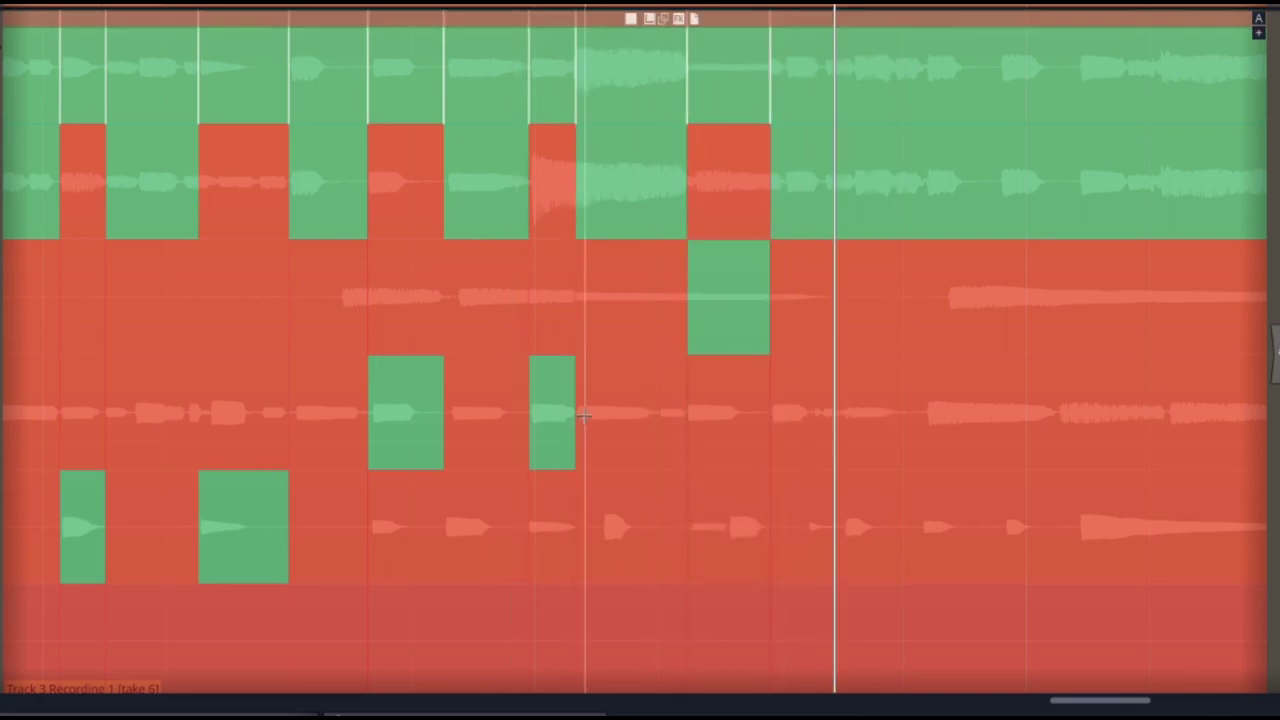
- Use take 3 for the rest of the loud note and the passage after it, forming one continuous section
drag(586, 420, 684, 420)
drag(689, 526, 778, 526)
drag(684, 427, 769, 427)
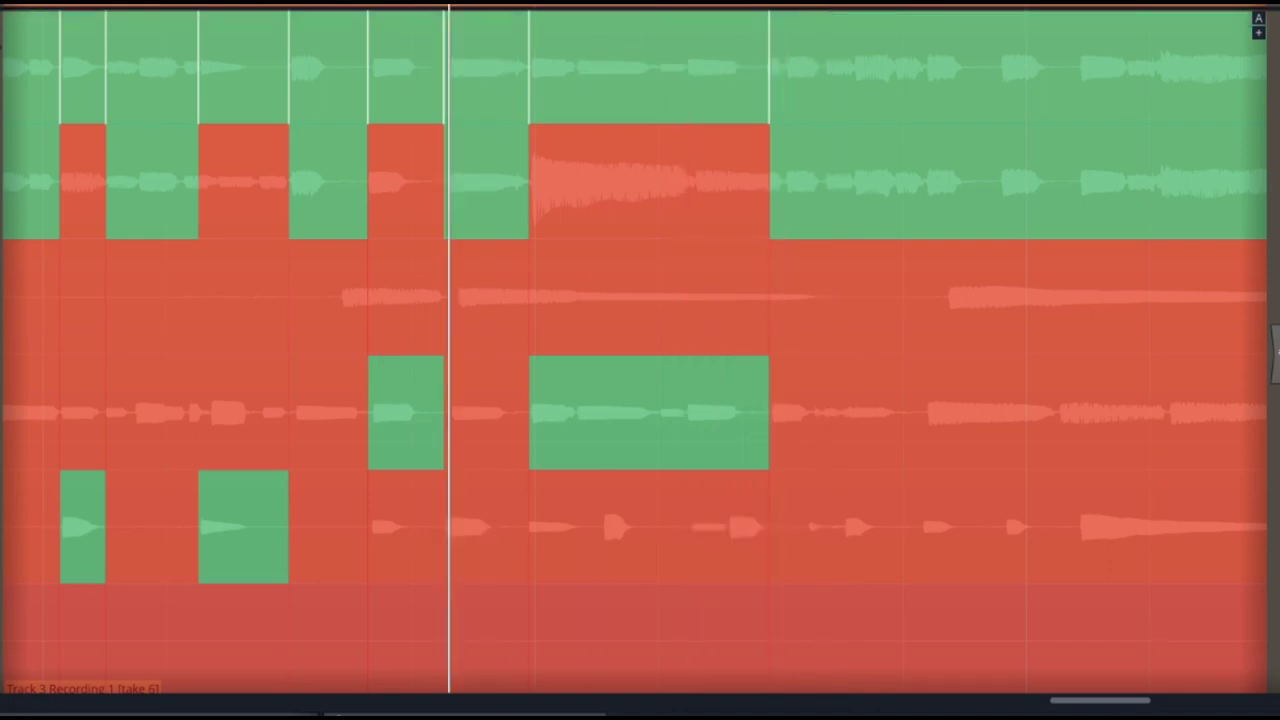
- Insert a take 5 section inside the long take 3 section and shift its start slightly earlier
scroll(634, 350, left, 3)
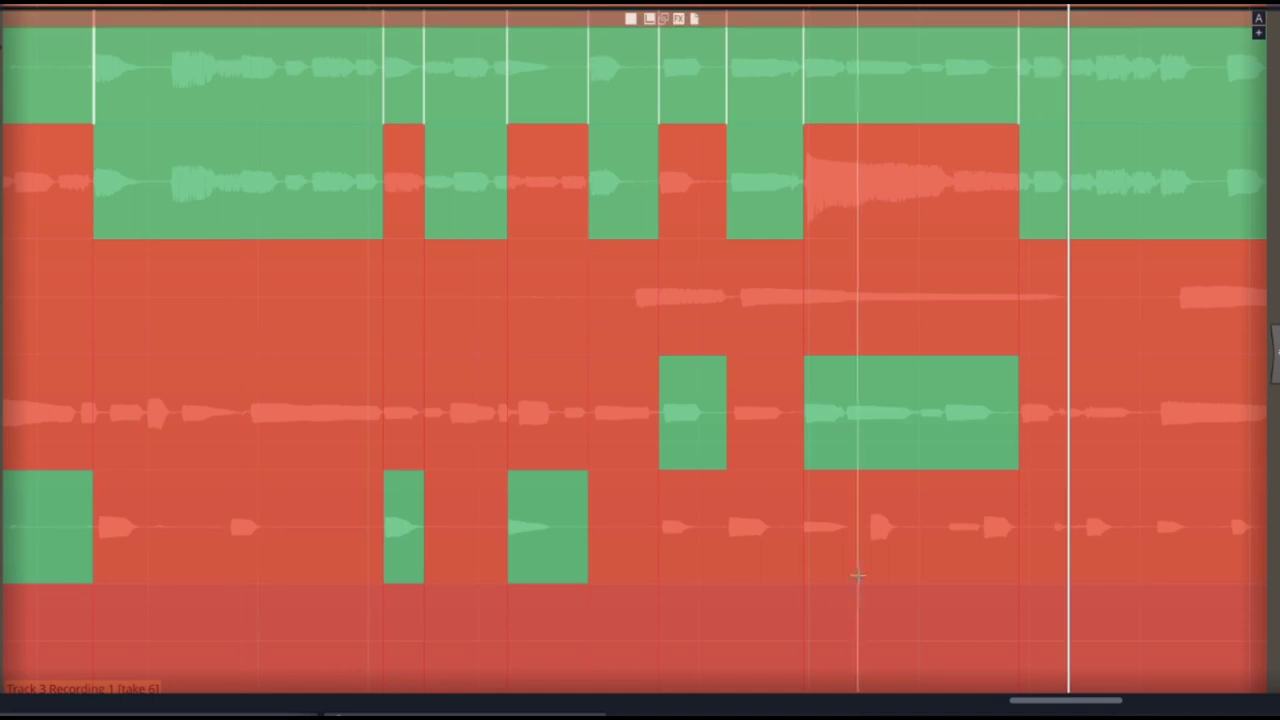
drag(848, 600, 920, 600)
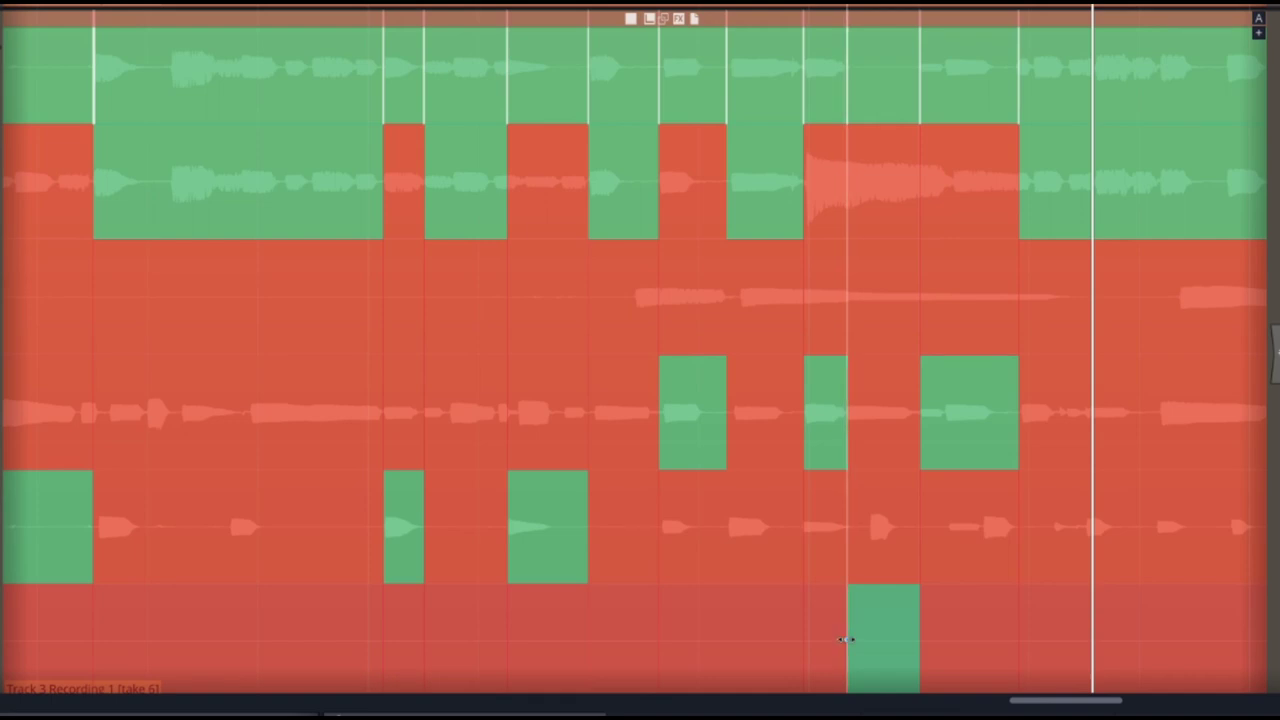
drag(846, 639, 844, 639)
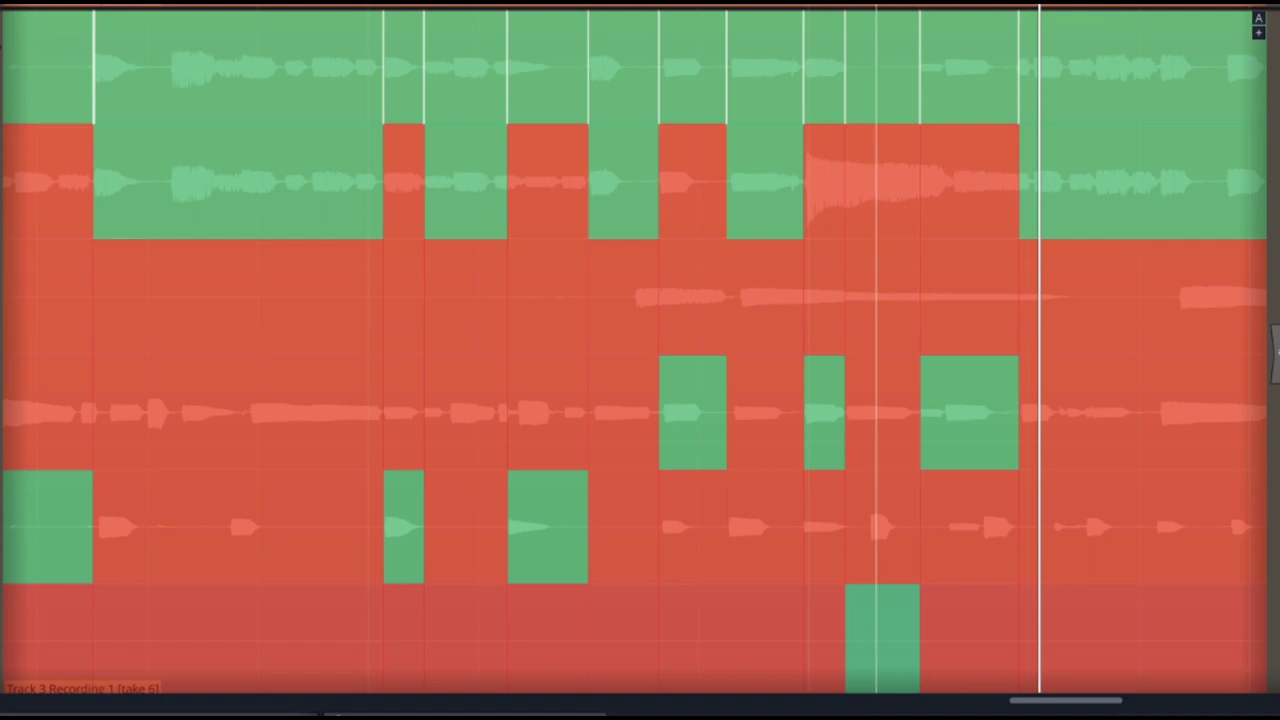
- Switch the remainder of the comp to take 3 and place a take 4 section shortly after bar 30, adjusting its start
scroll(634, 348, right, 3)
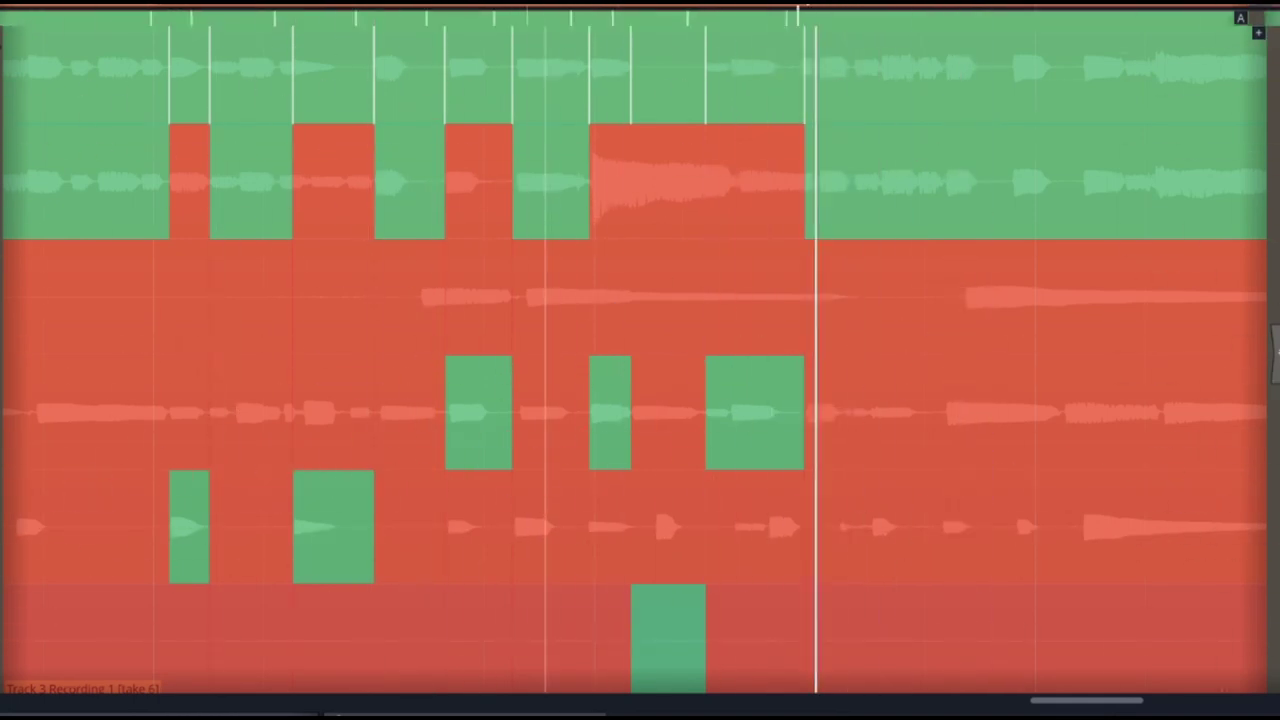
click(866, 443)
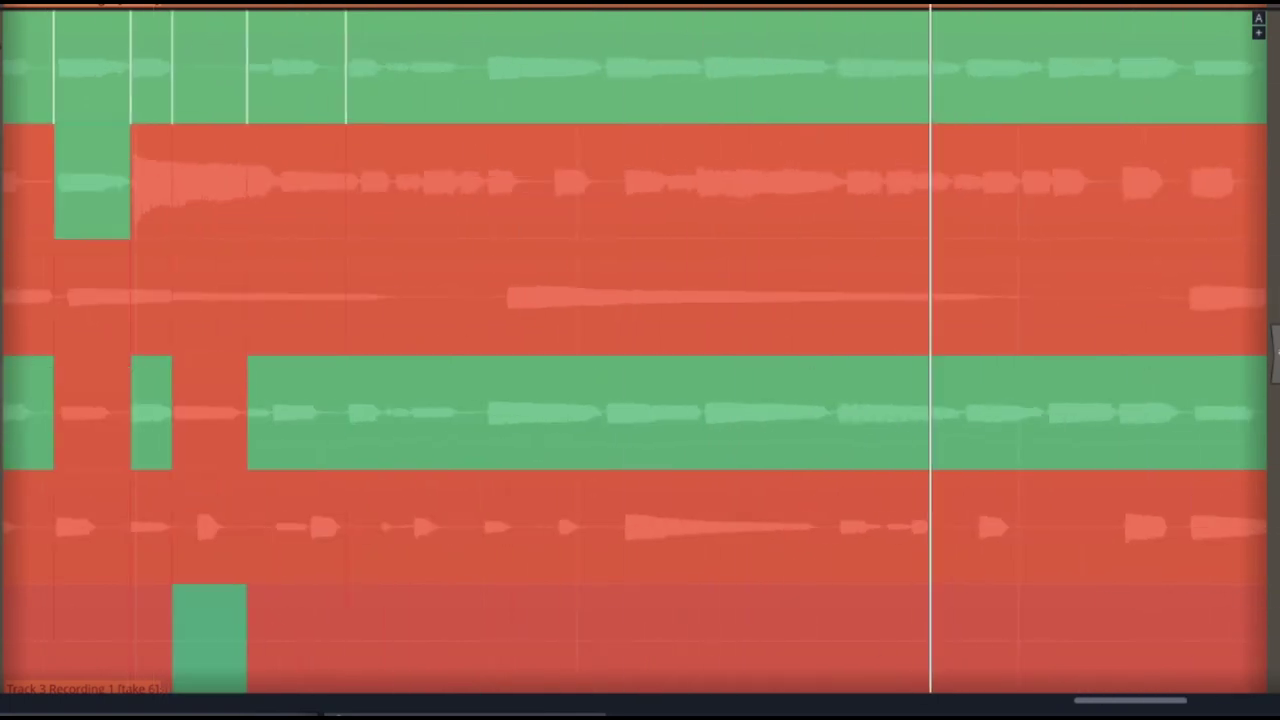
drag(696, 200, 835, 205)
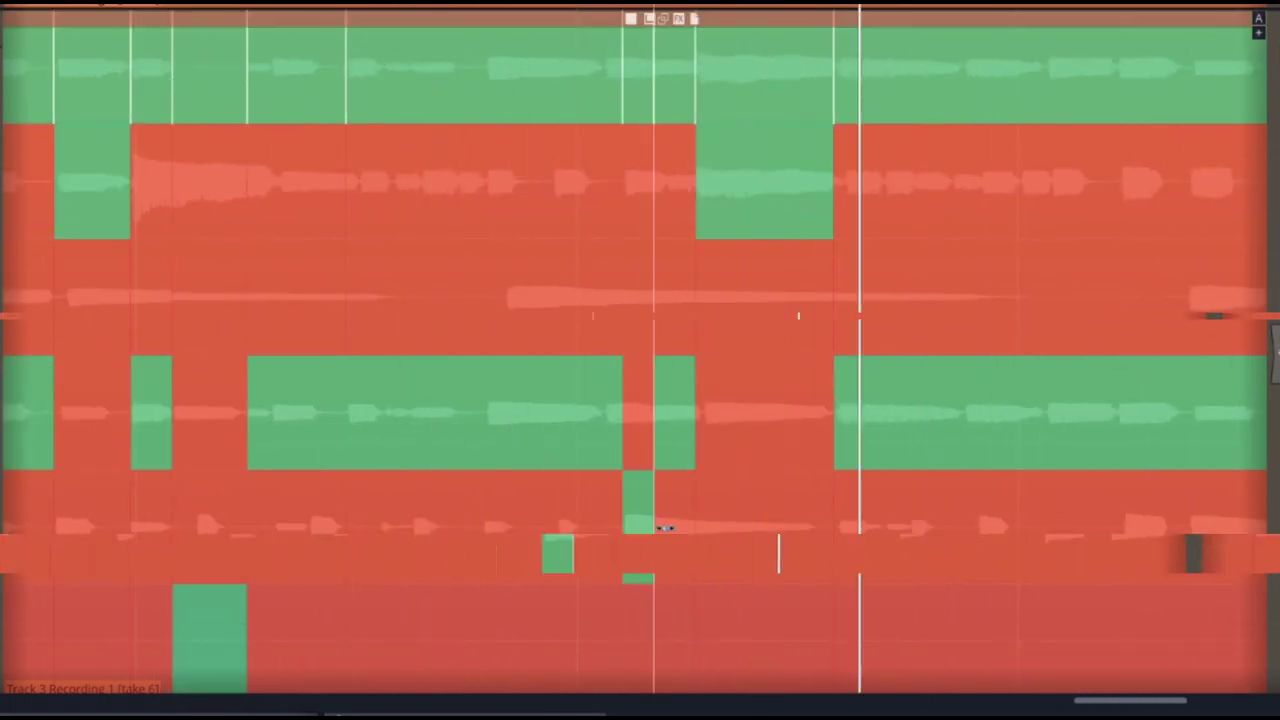
drag(833, 527, 622, 527)
drag(563, 434, 702, 437)
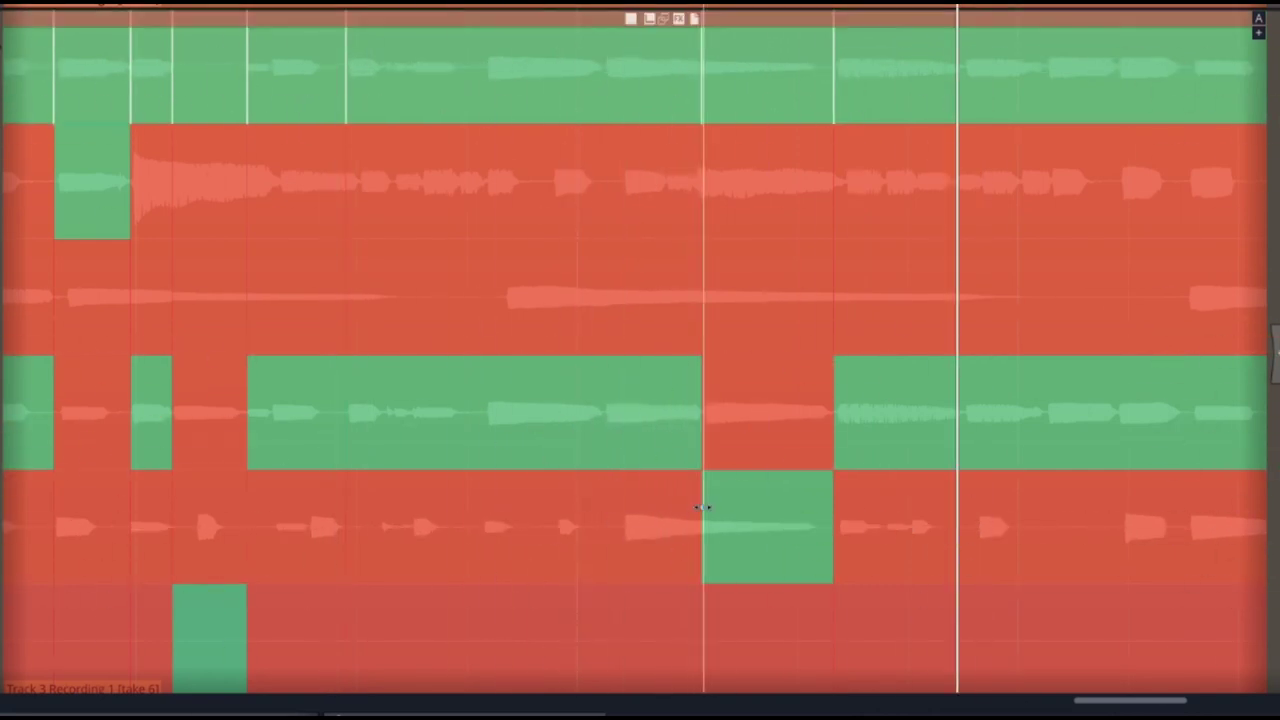
drag(703, 508, 666, 508)
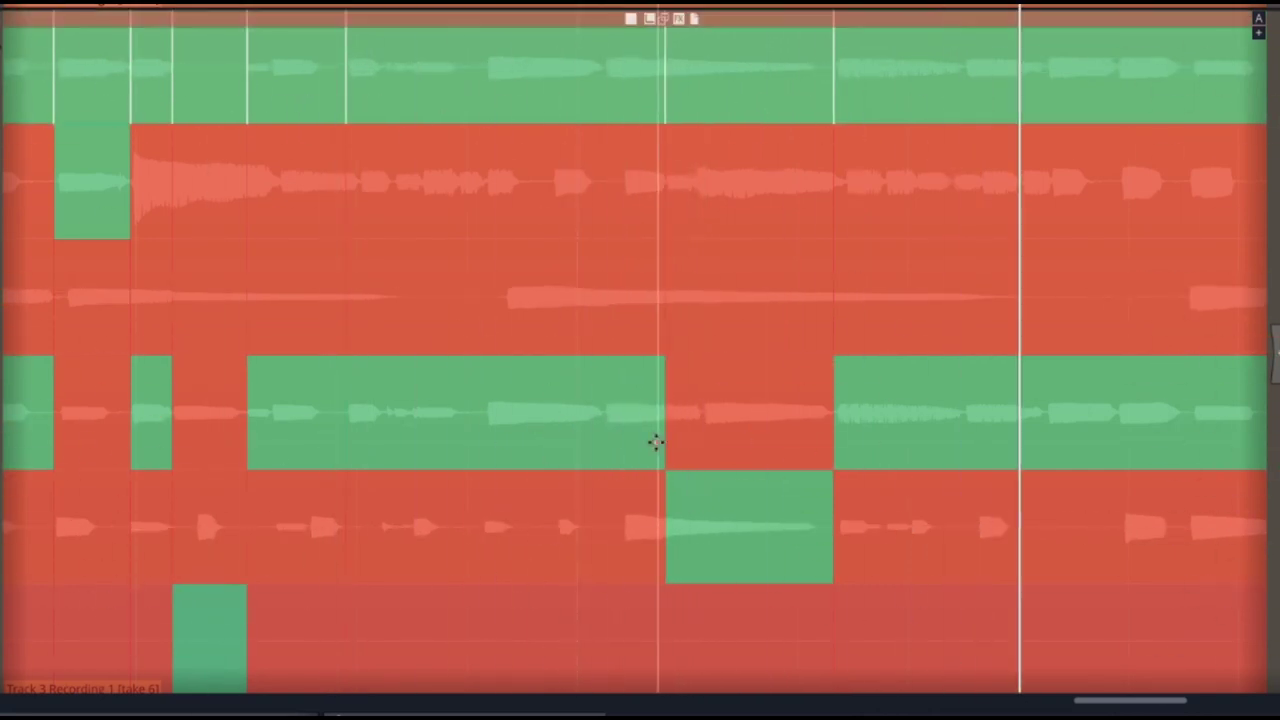
drag(654, 443, 695, 443)
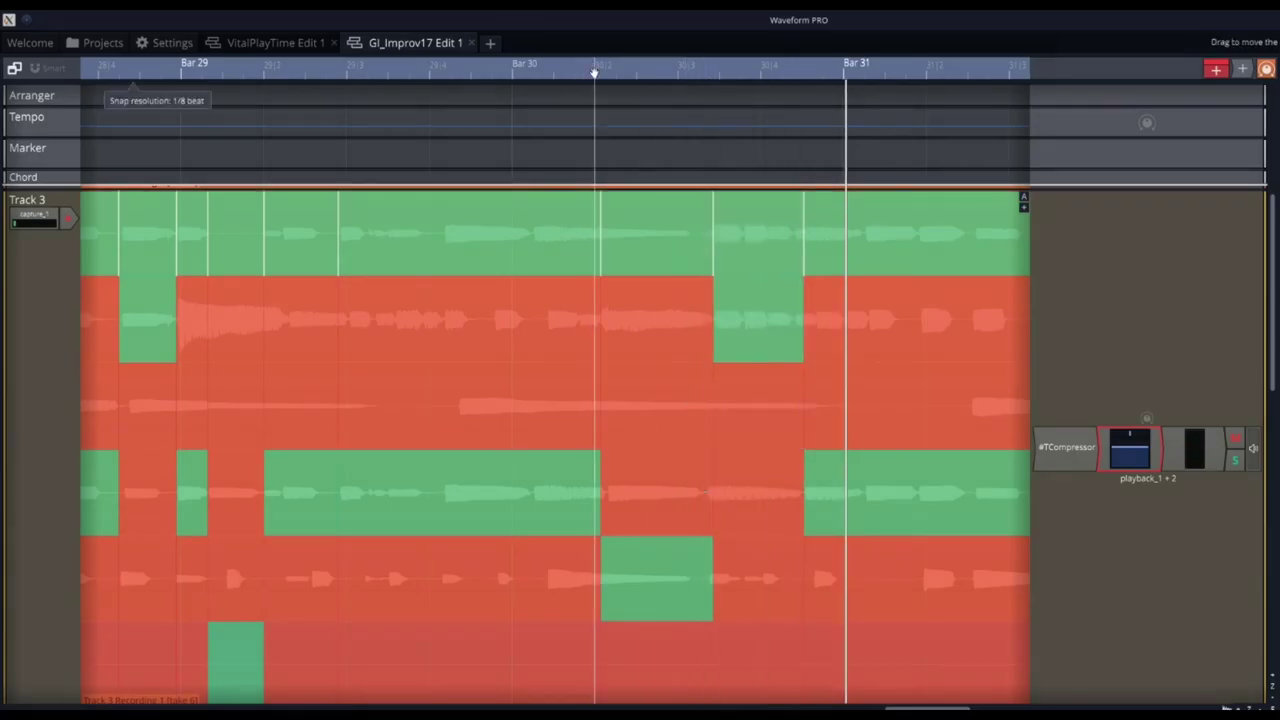
- Rework the comp sections around bar 31, choosing between takes 1, 3 and 4
drag(804, 507, 866, 507)
mouse_move(794, 319)
mouse_down()
mouse_move(855, 319)
mouse_move(815, 319)
mouse_up()
drag(815, 579, 837, 579)
click(851, 507)
drag(837, 507, 815, 507)
scroll(815, 507, up, 5)
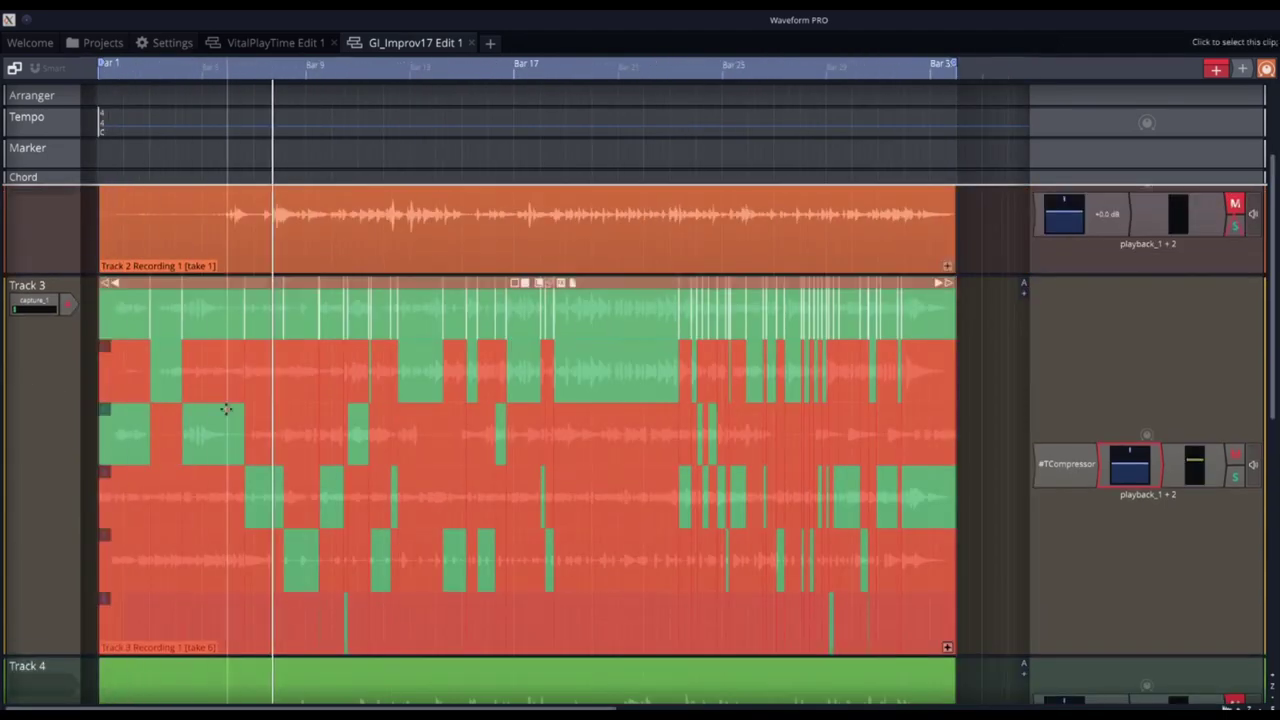
- Insert short sections from takes 4, 2 and 1 into the comp between bars 6 and 9
scroll(240, 409, up, 5)
drag(240, 560, 435, 560)
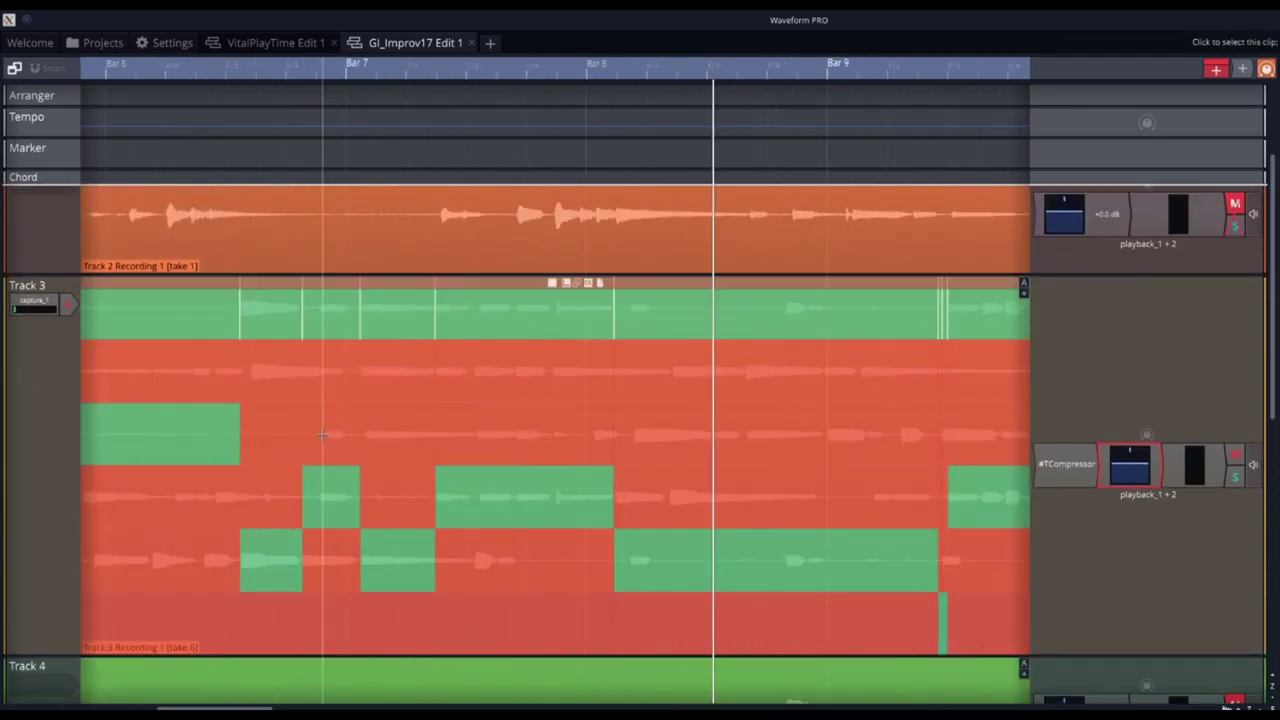
drag(316, 434, 347, 434)
drag(672, 371, 743, 371)
drag(459, 69, 100, 69)
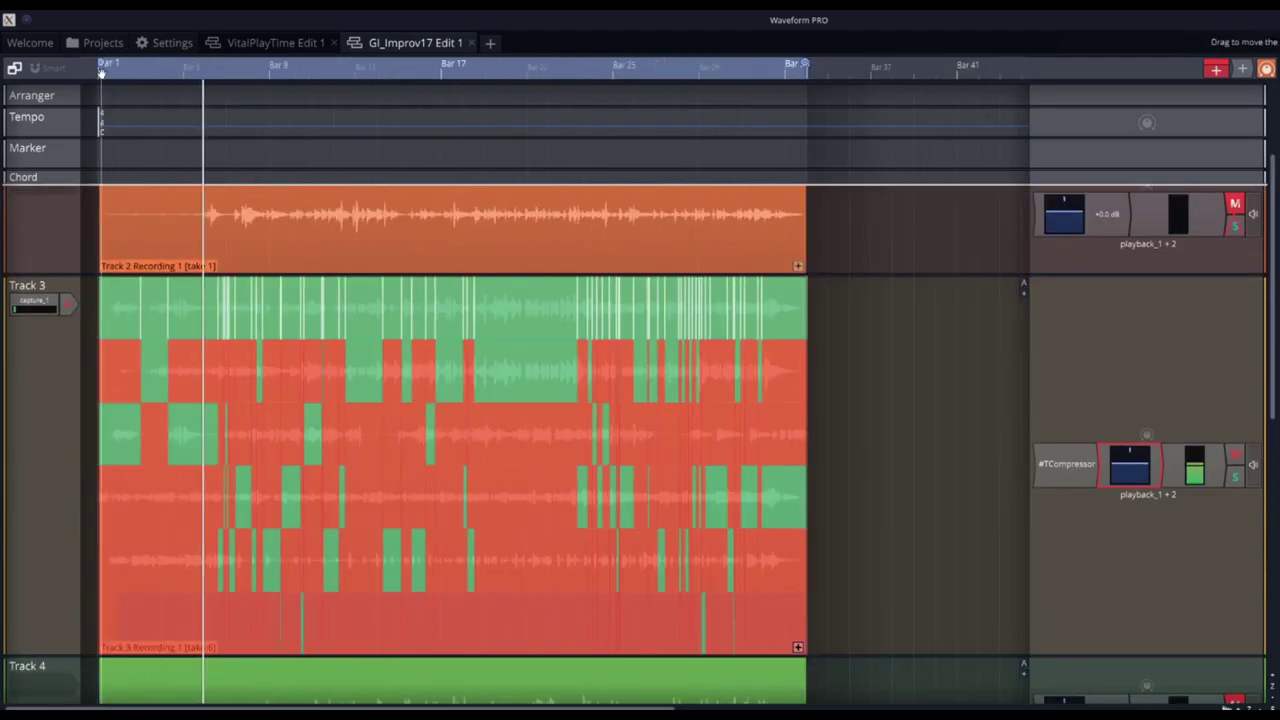
- Replace the stretch of take 1 leading up to bar 13 with short sections from takes 3, 2 and 4
drag(307, 69, 346, 374)
drag(338, 423, 506, 560)
drag(188, 76, 97, 76)
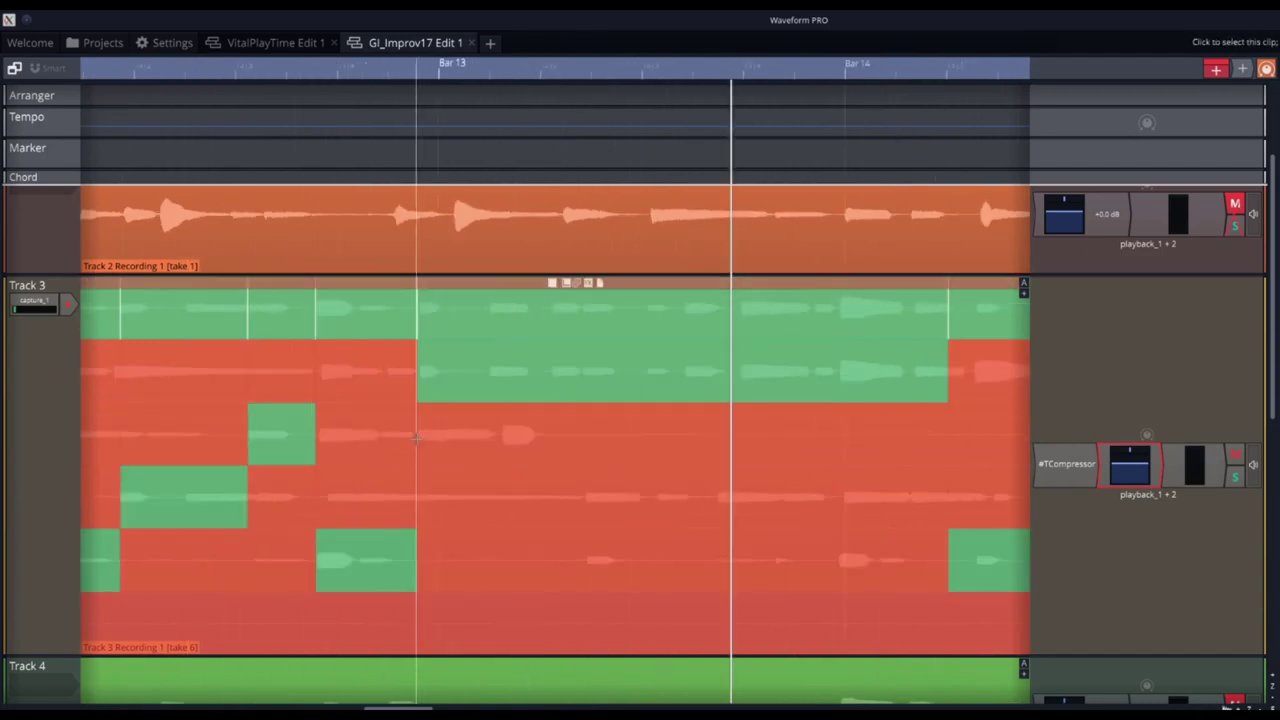
drag(415, 434, 488, 497)
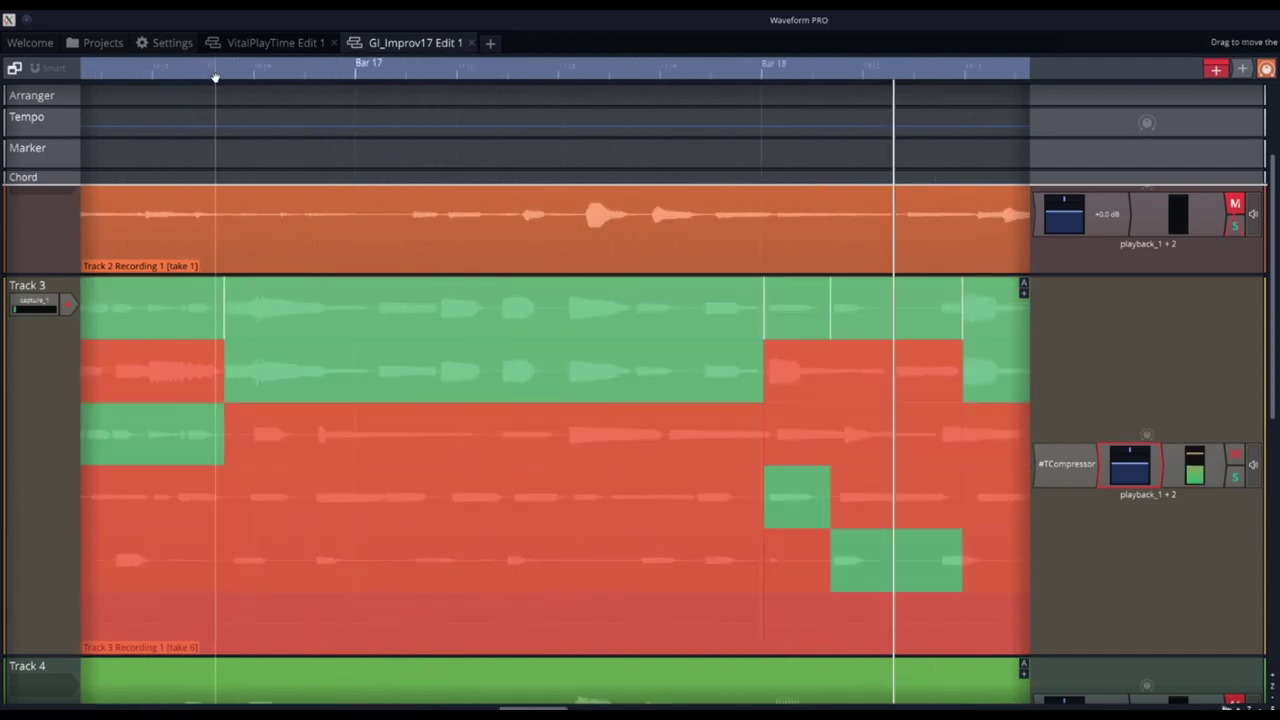
- Insert a take 3 section from just before bar 20 to shortly before bar 21, auditioning takes 2 and 4
drag(215, 77, 212, 91)
drag(361, 497, 426, 497)
click(306, 76)
drag(408, 560, 423, 560)
click(311, 70)
drag(422, 434, 400, 434)
drag(400, 511, 444, 511)
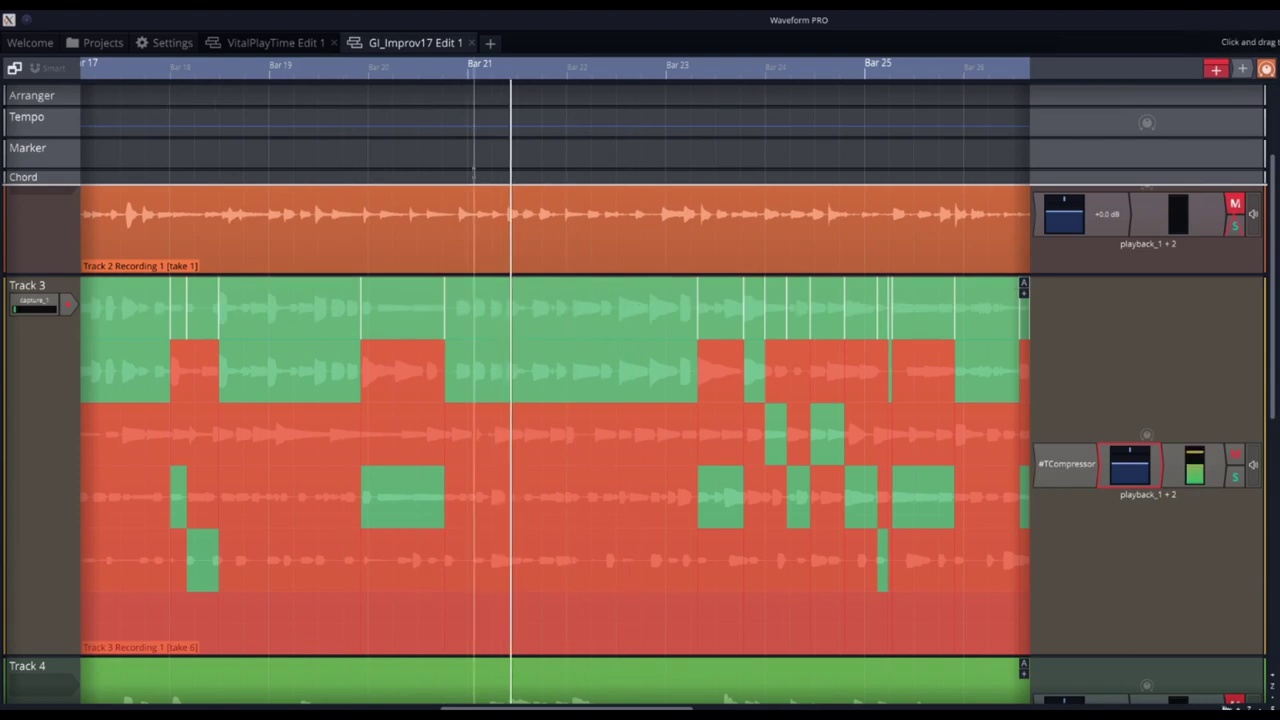
- Extend the take 3 section to about the middle of bar 21 after trying takes 2 and 4 there
drag(532, 434, 491, 434)
click(510, 497)
drag(516, 560, 491, 556)
click(524, 560)
drag(444, 497, 525, 492)
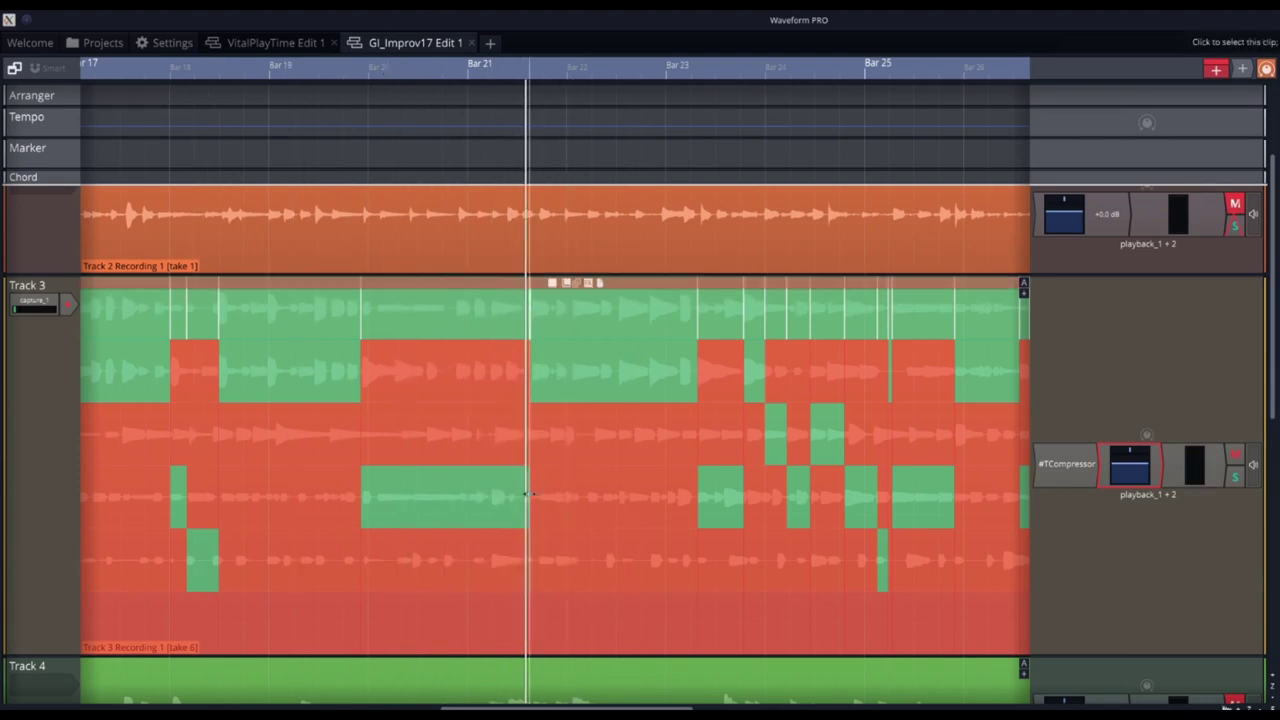
- Insert a short take 1 section at bar 21 within the take 3 section and play back from just before bar 20
drag(476, 437, 487, 437)
click(482, 497)
click(357, 71)
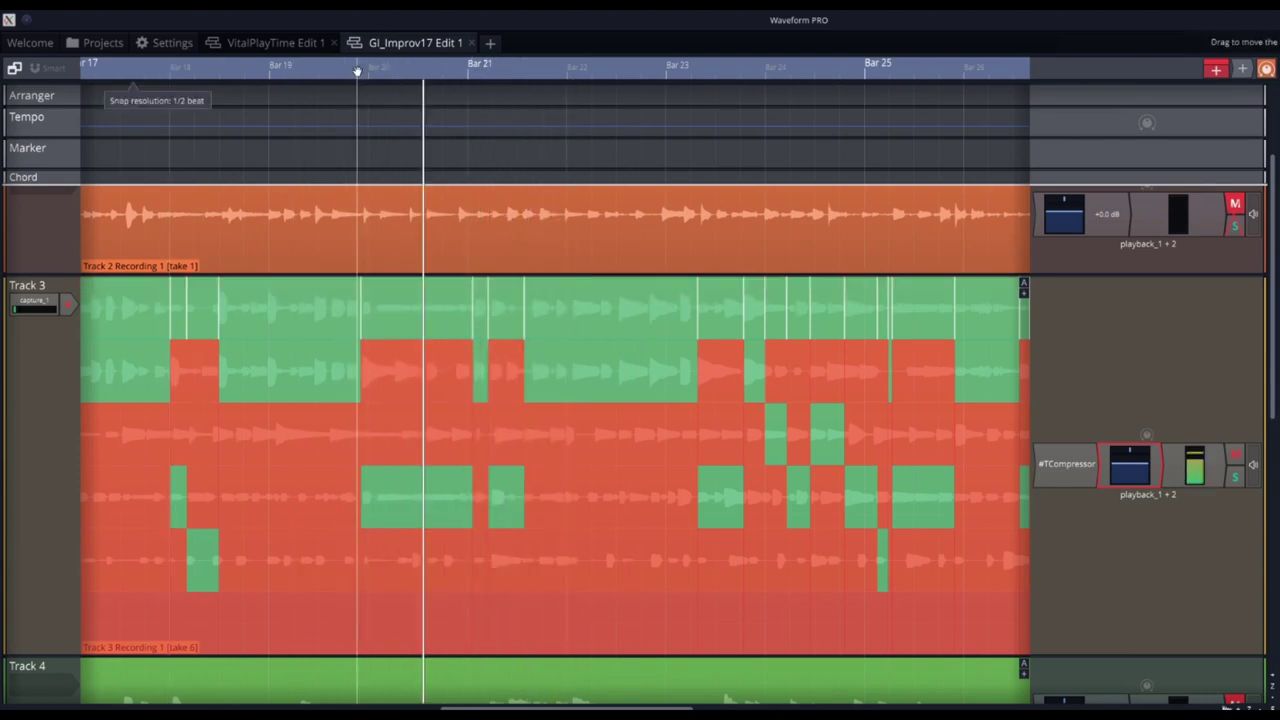
- Insert short consecutive sections from takes 5, 4, 3 and 2 between just before bar 21 and just after bar 22
drag(489, 622, 445, 622)
click(331, 64)
drag(491, 560, 538, 560)
click(394, 63)
mouse_move(538, 497)
mouse_down()
mouse_move(600, 497)
mouse_move(524, 497)
mouse_up()
drag(571, 434, 582, 434)
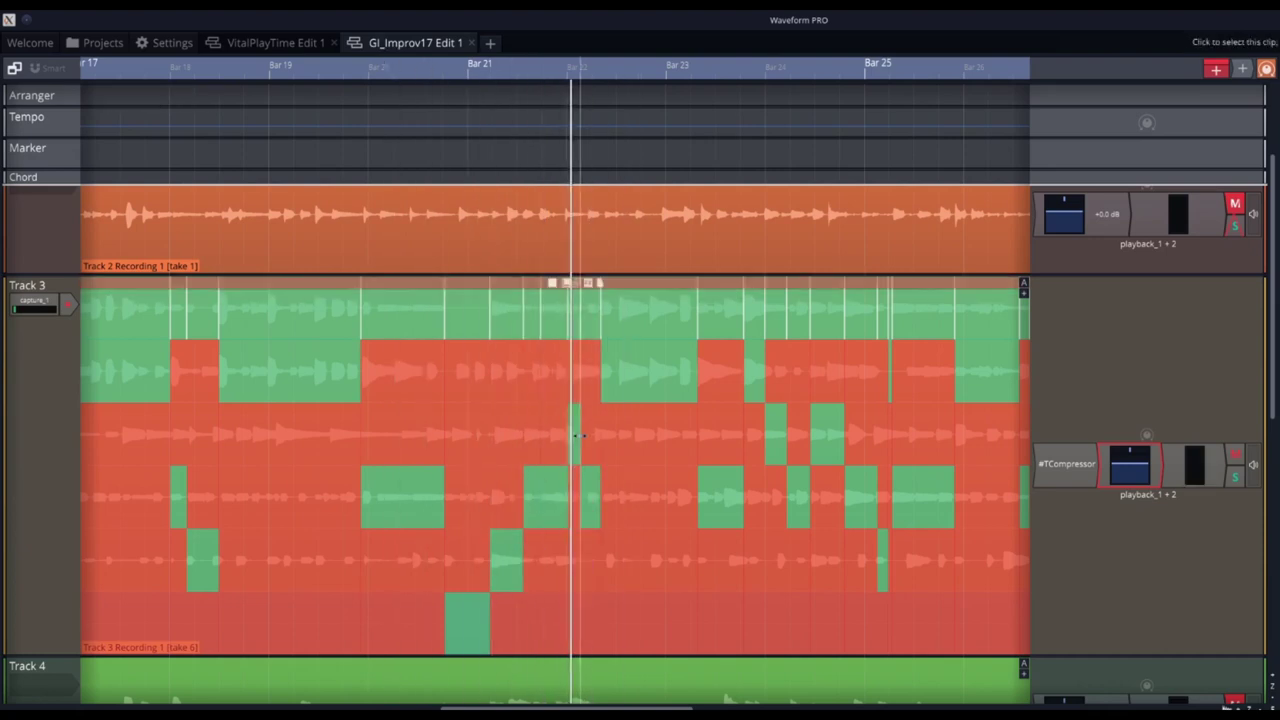
- Extend the take 3 section after bar 21 to shortly before bar 23, trying takes 1 and 4 around bar 22
click(577, 371)
click(496, 71)
click(577, 560)
click(561, 66)
drag(601, 560, 650, 560)
click(593, 560)
click(551, 68)
click(544, 68)
scroll(626, 560, up, 1)
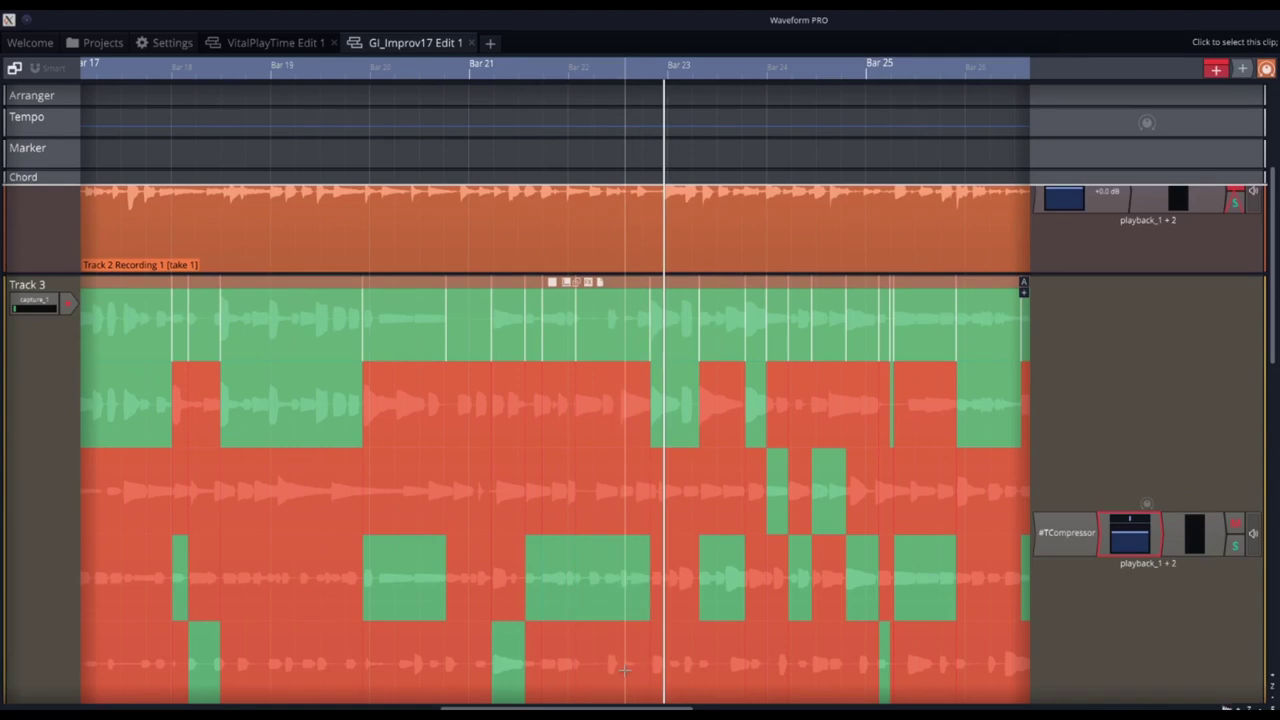
- Insert a short take 4 section at bar 22 within the take 3 section and play back from about bar 20
drag(626, 668, 606, 668)
click(403, 71)
drag(723, 517, 745, 517)
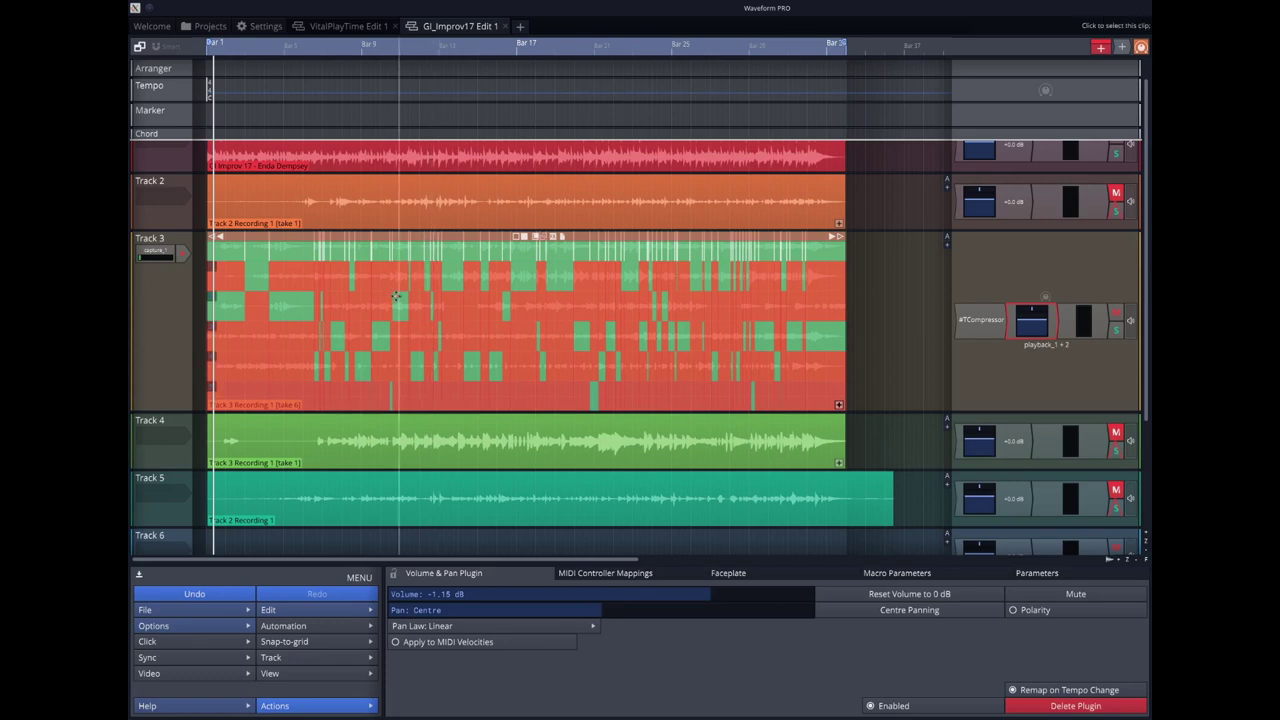
- Render the selected Track 3 comp clip through its plugins to a 24-bit WAV file with the Insert Into This Track option
click(376, 237)
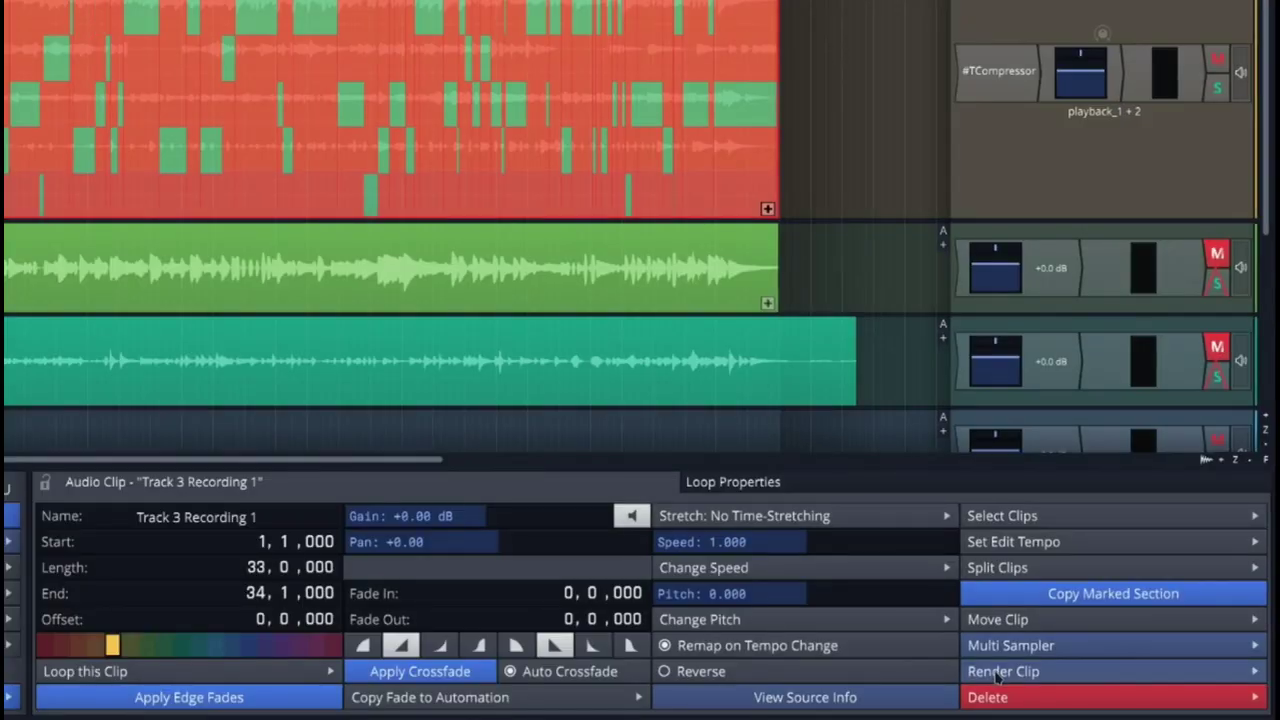
click(979, 690)
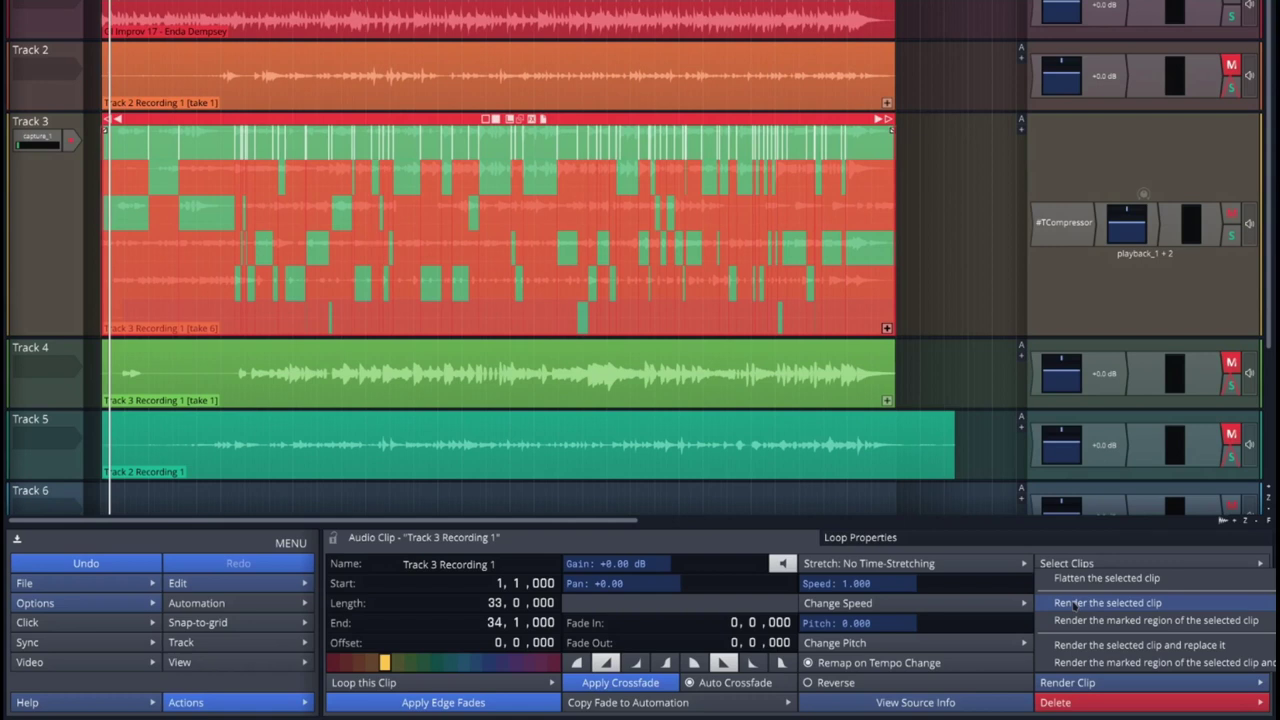
click(1012, 570)
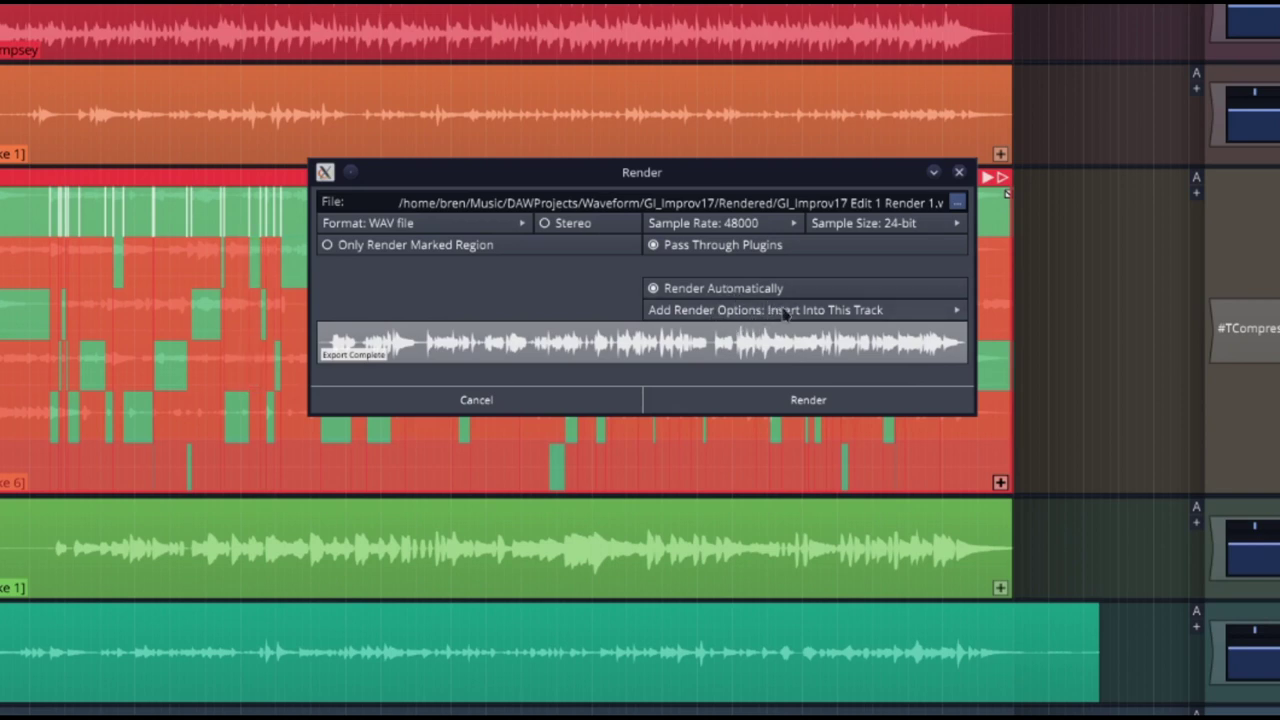
click(770, 311)
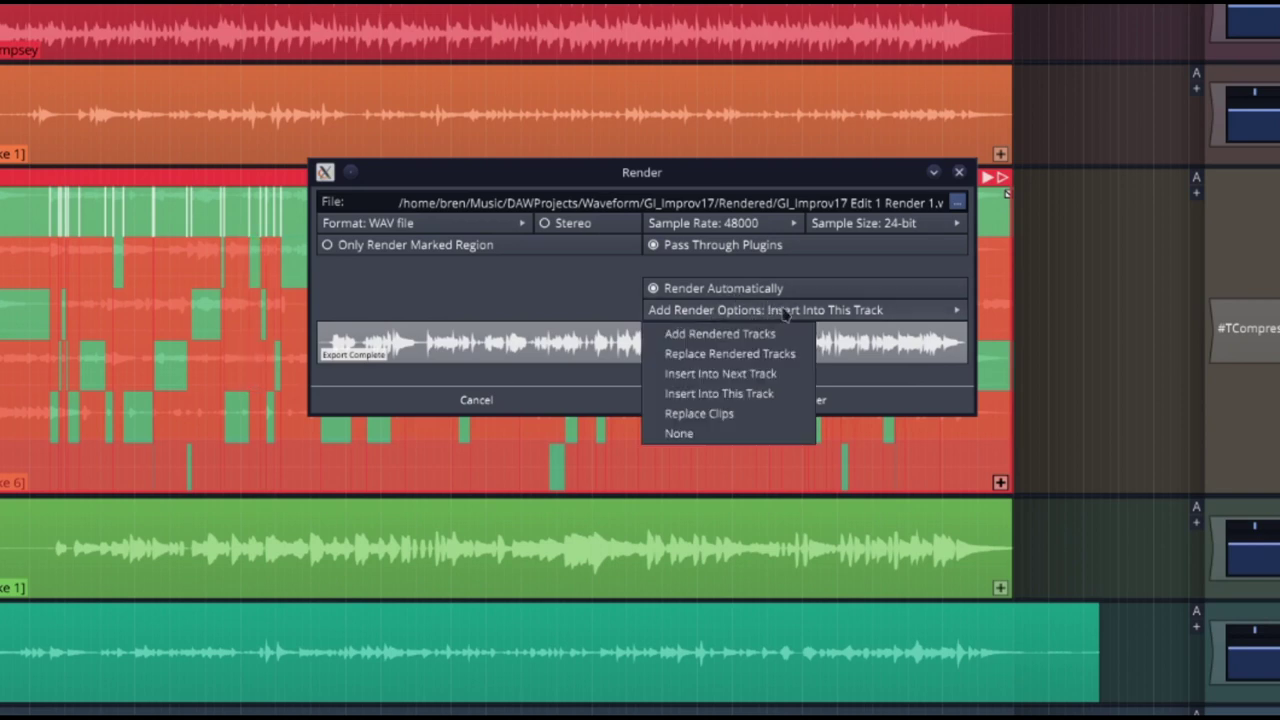
click(787, 315)
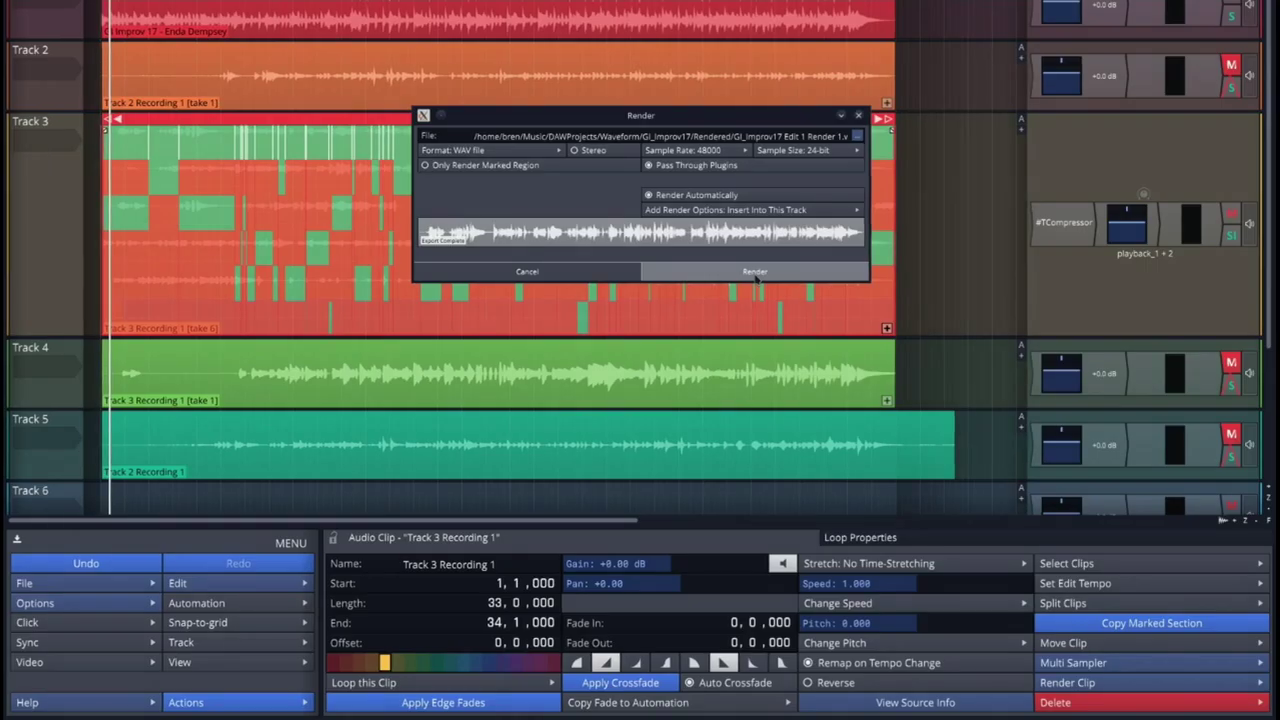
click(808, 400)
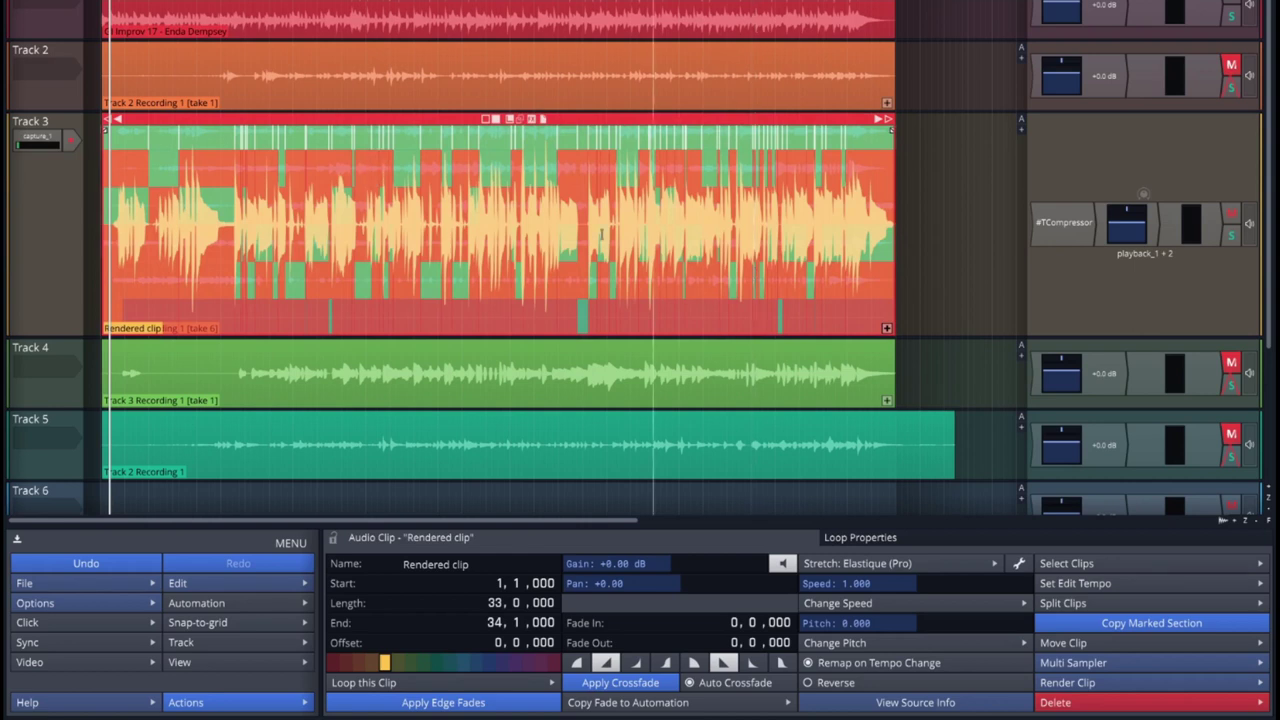
- Move the rendered clip on Track 3 clear of the original comp, to start at about bar 65
mouse_move(306, 131)
mouse_down()
mouse_move(447, 131)
mouse_move(306, 131)
mouse_up()
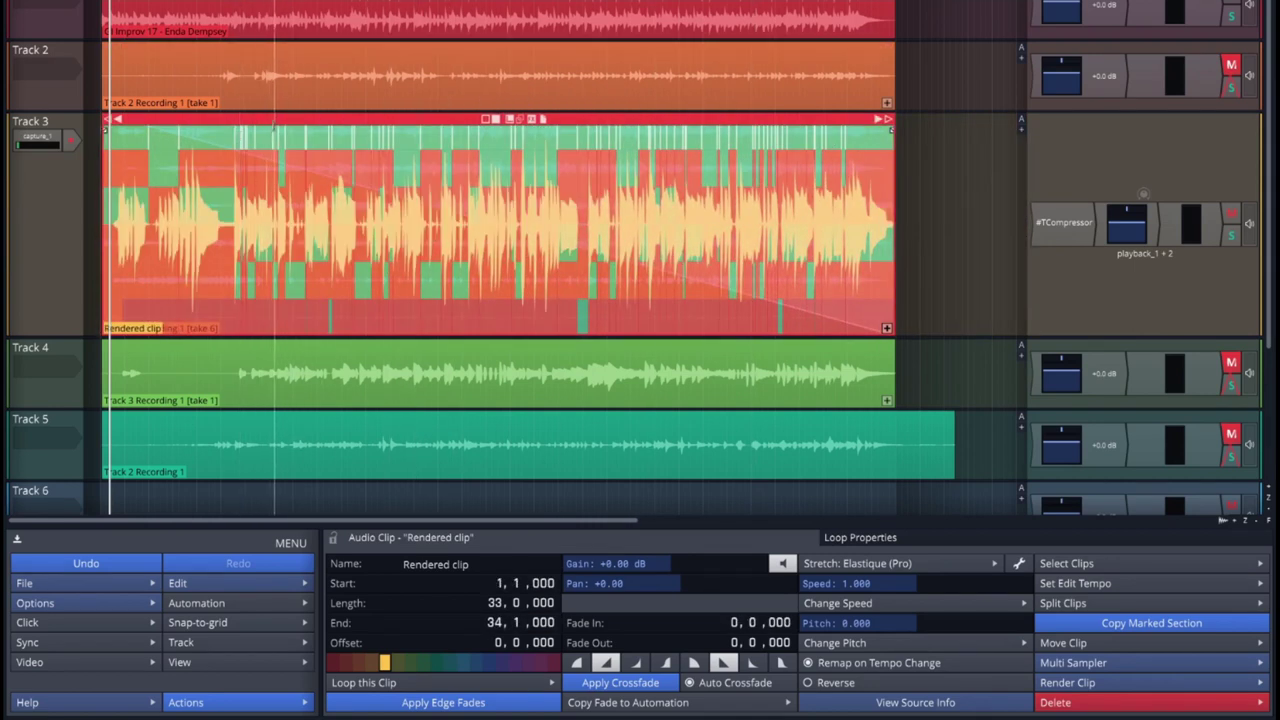
key(Down)
drag(184, 132, 446, 162)
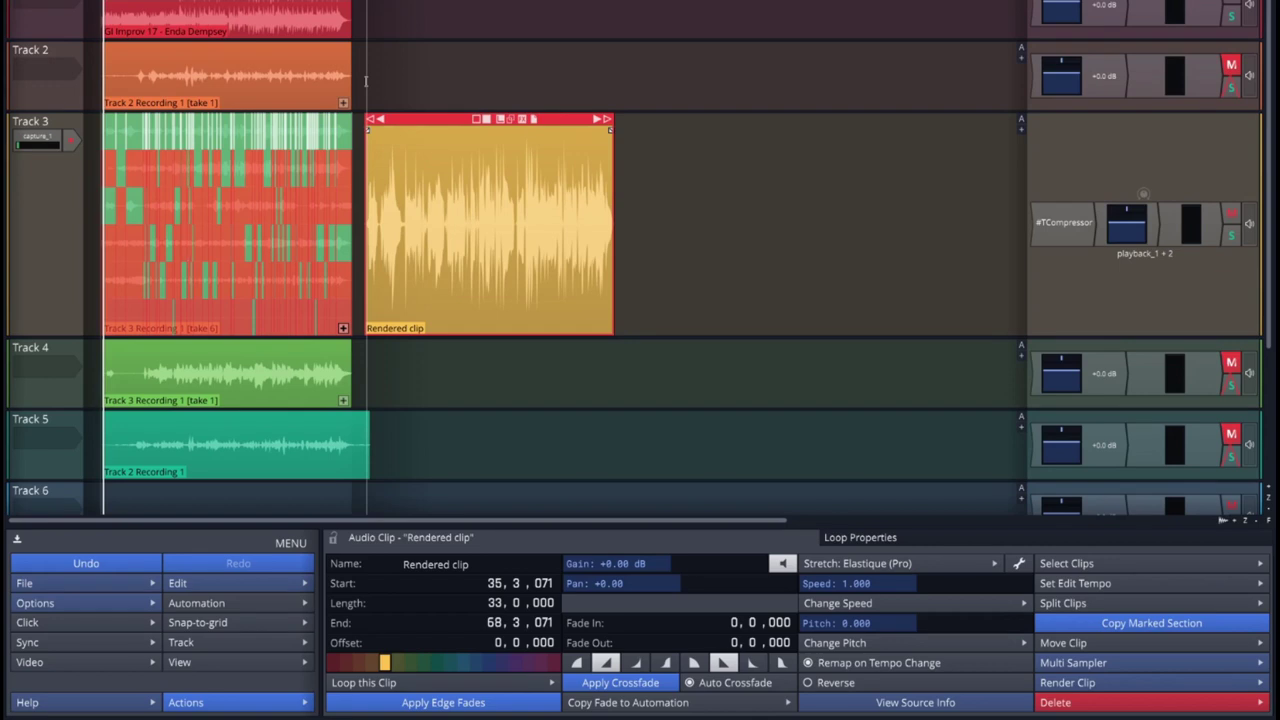
click(362, 80)
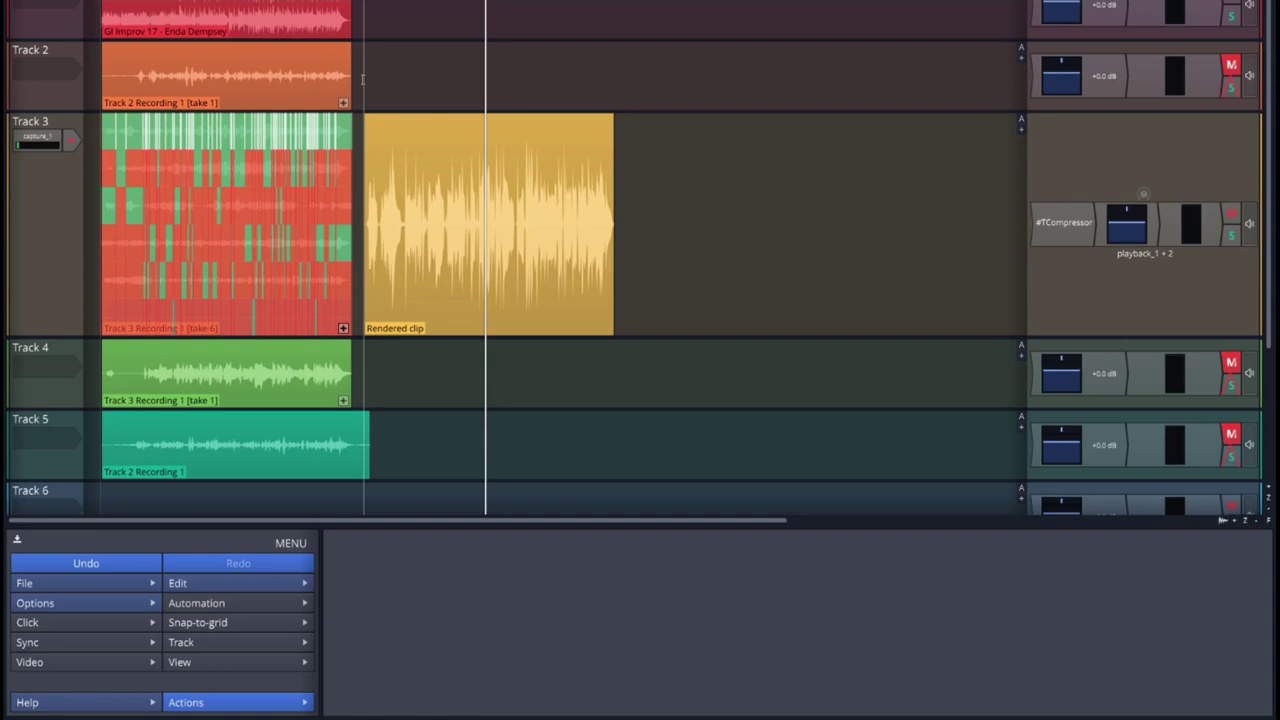
drag(430, 125, 543, 125)
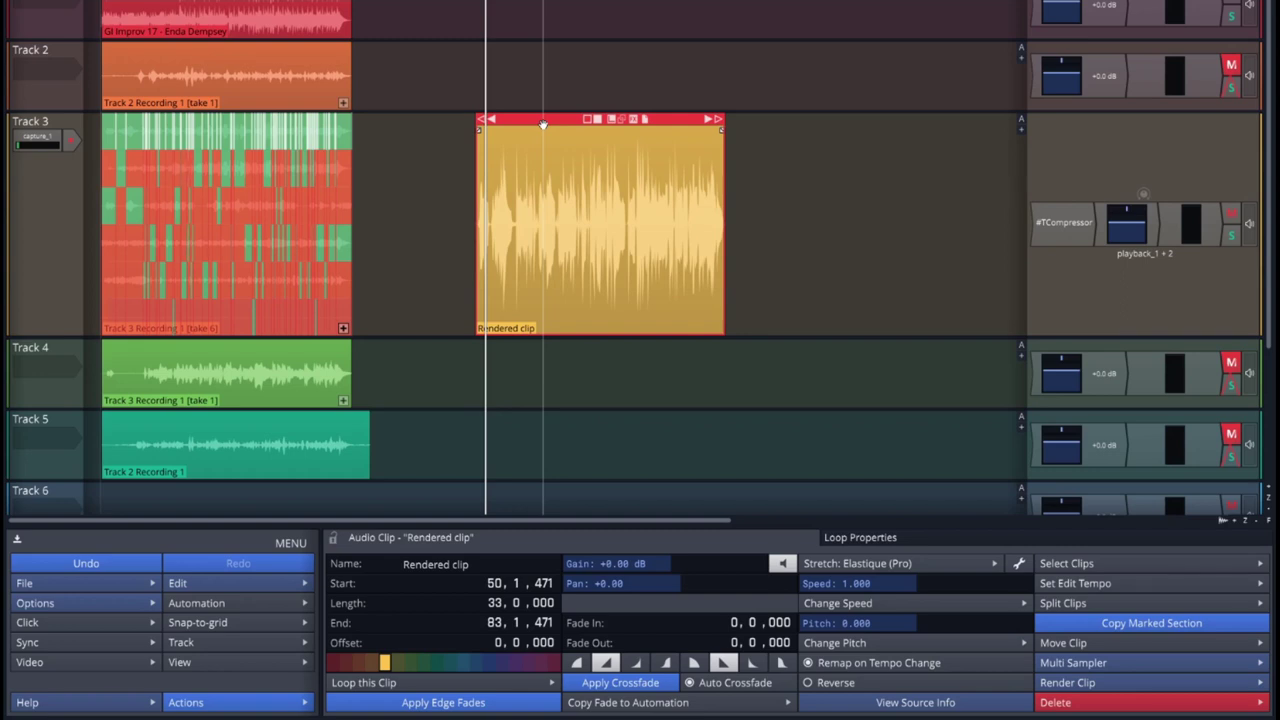
scroll(543, 124, down, 1)
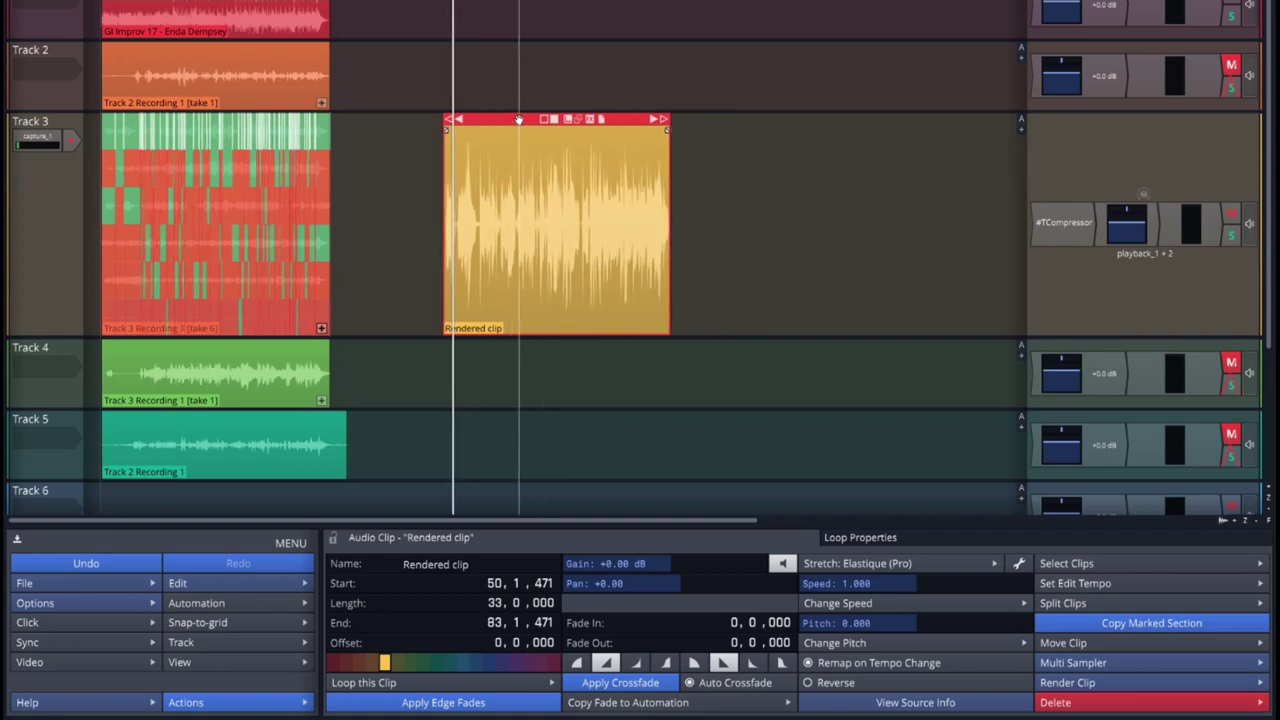
drag(518, 120, 629, 168)
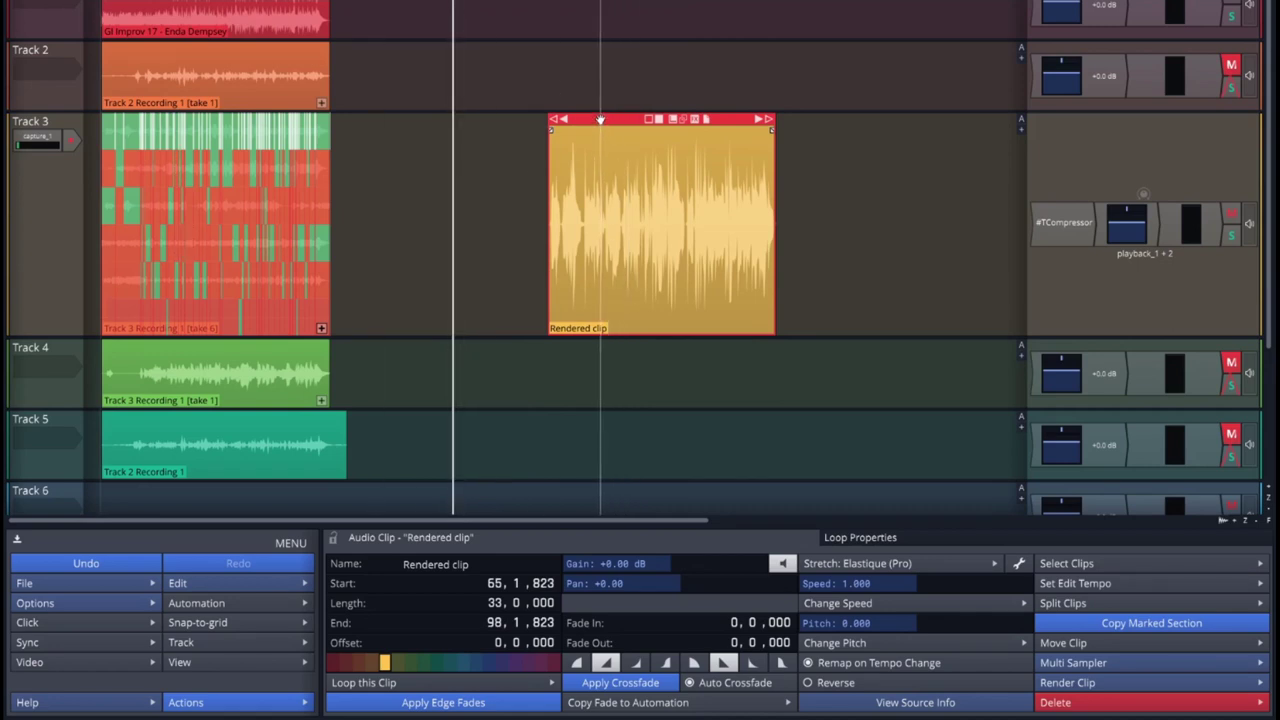
- Undo the rendered clip's moves and its insertion on Track 3
key(ctrl+z)
scroll(278, 64, up, 2)
scroll(278, 64, down, 2)
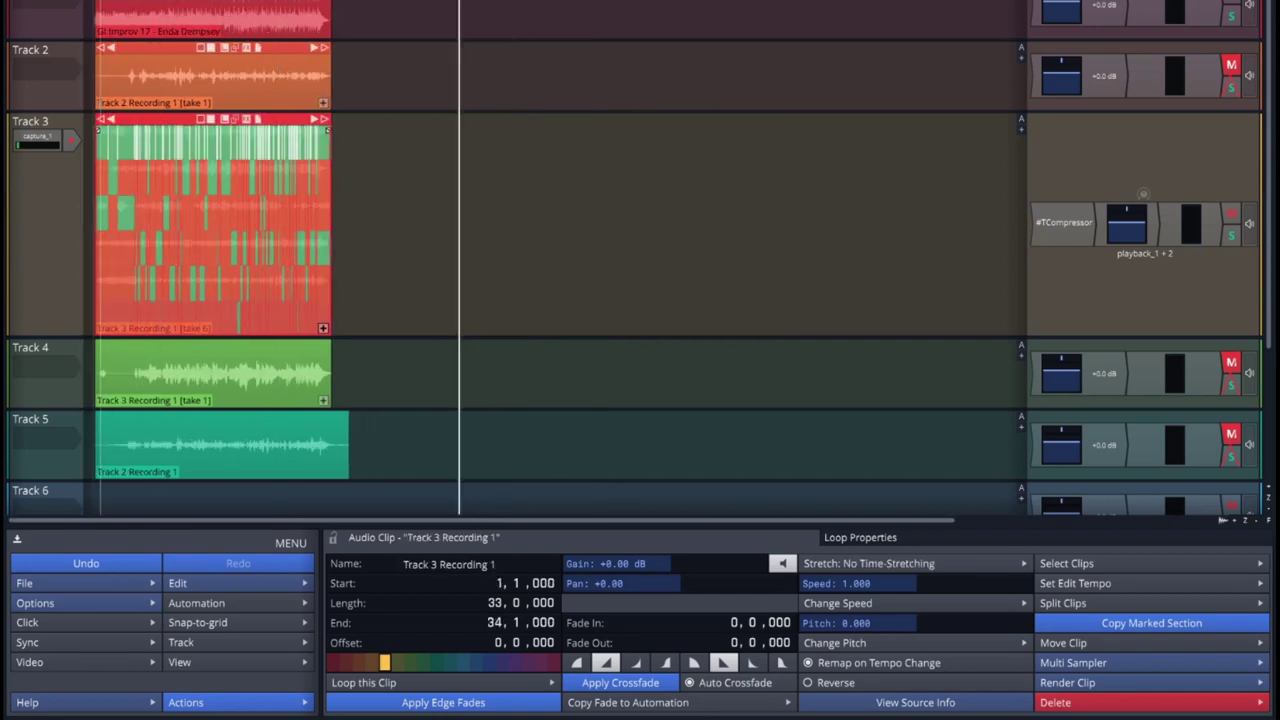
scroll(97, 93, up, 3)
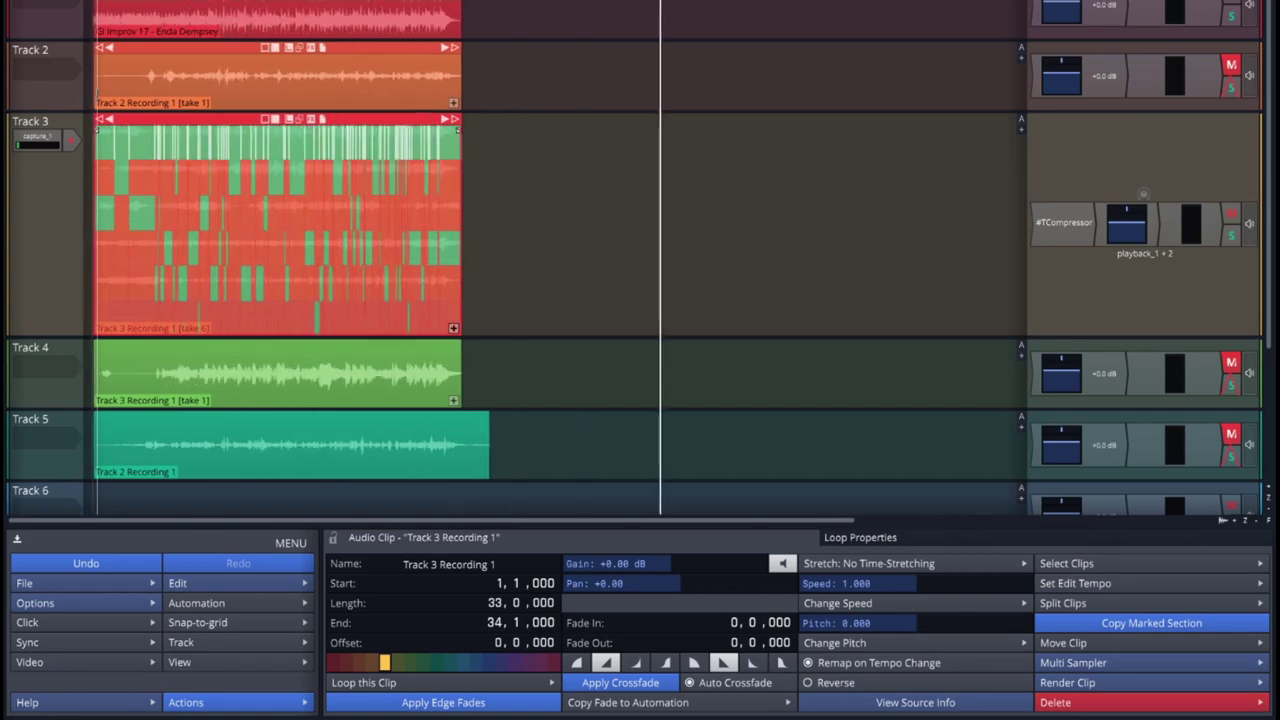
scroll(98, 220, up, 2)
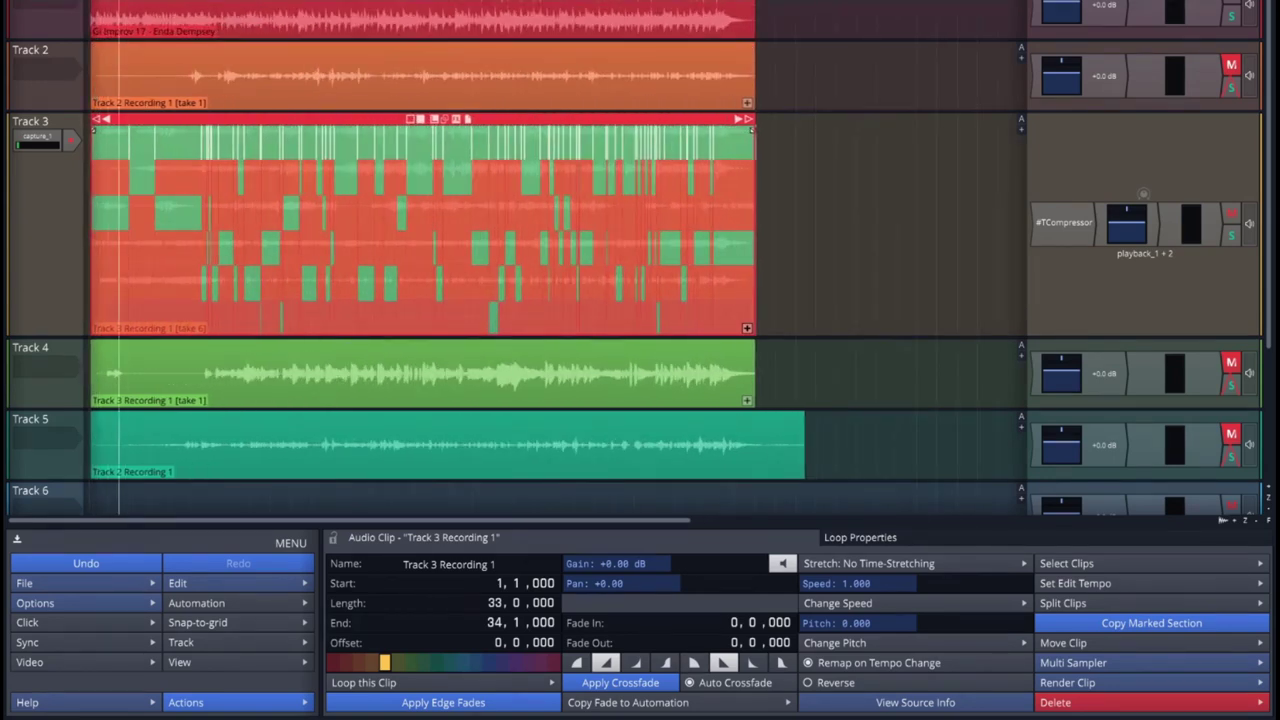
scroll(108, 220, left, 1)
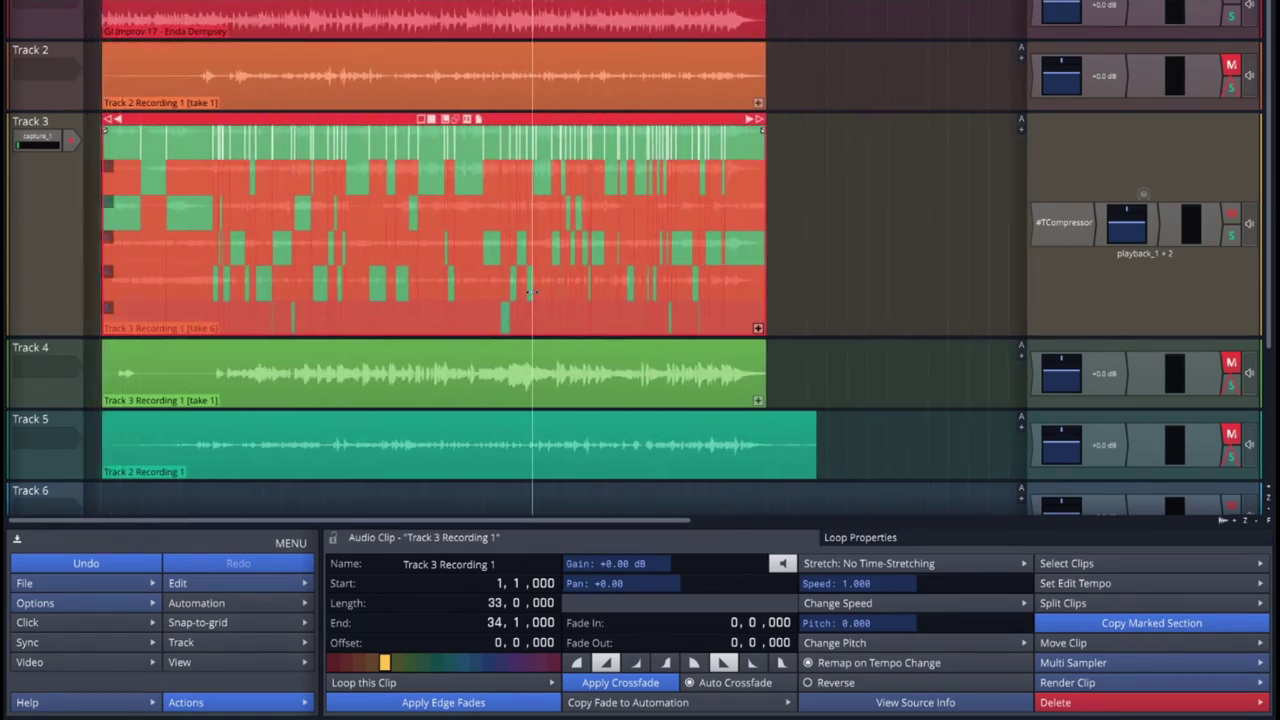
- Hide the takes of the Track 3 comp clip and unpack them to new tracks
click(758, 330)
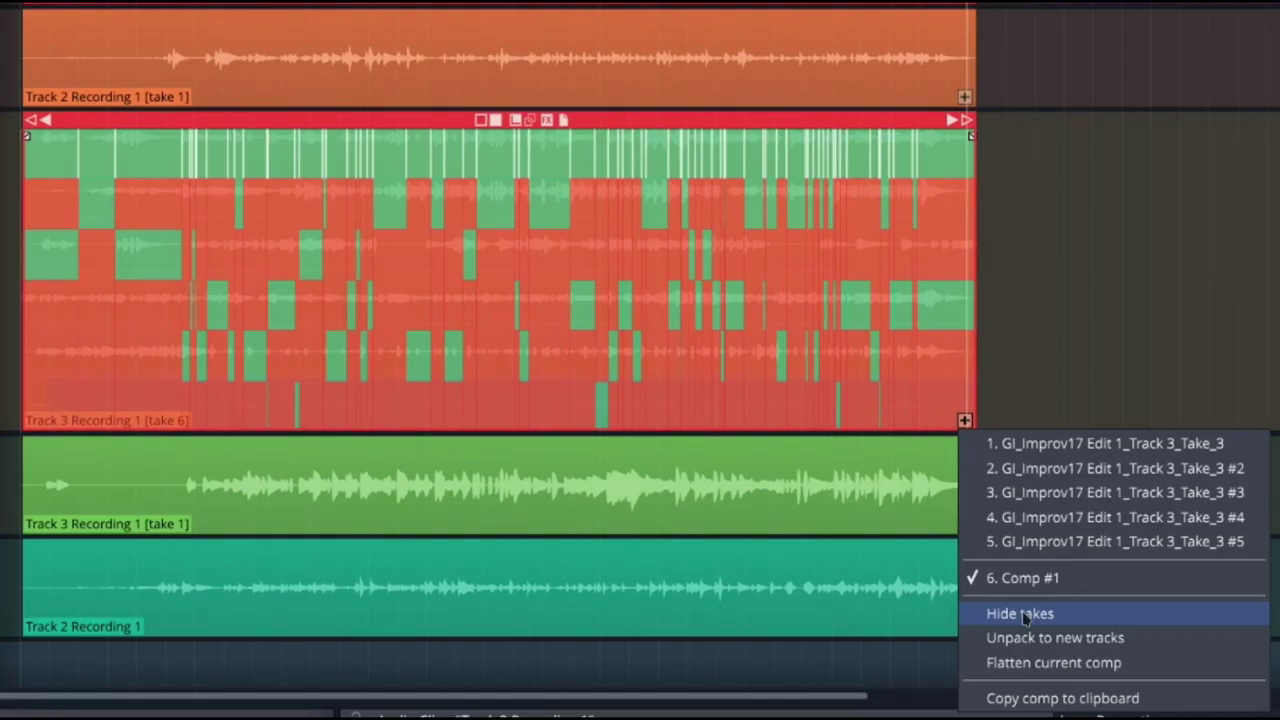
click(799, 463)
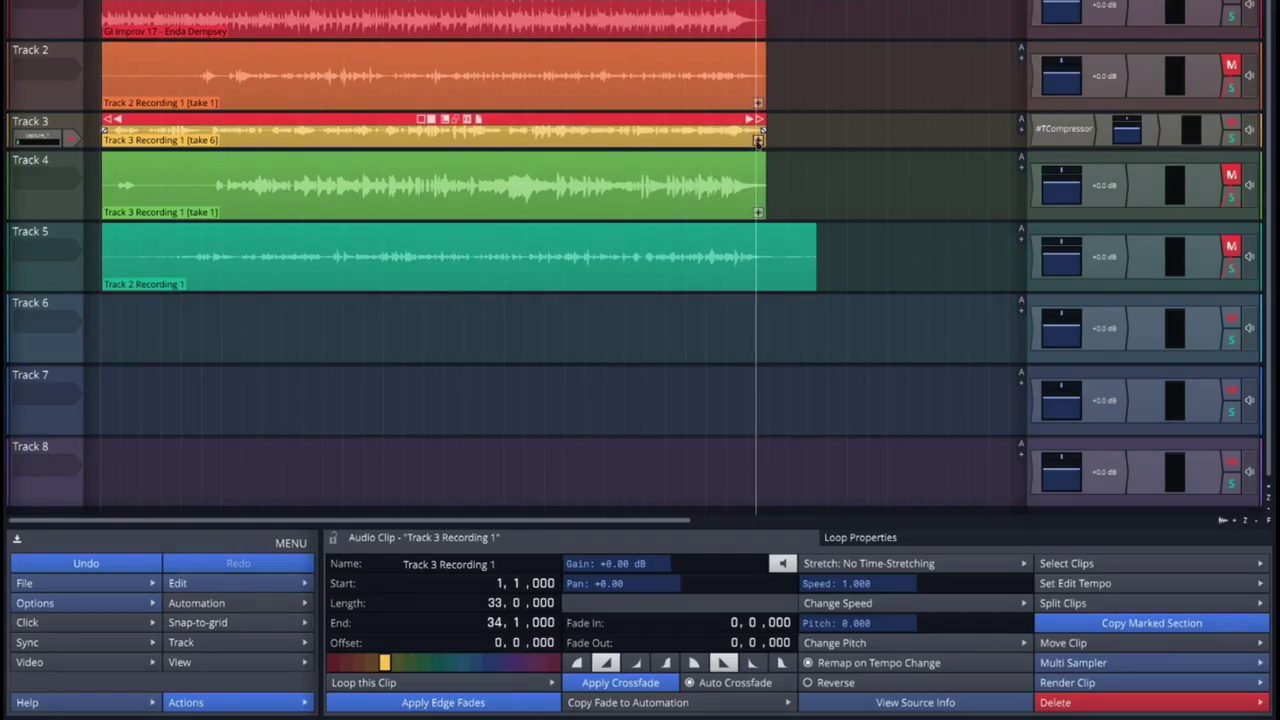
click(757, 141)
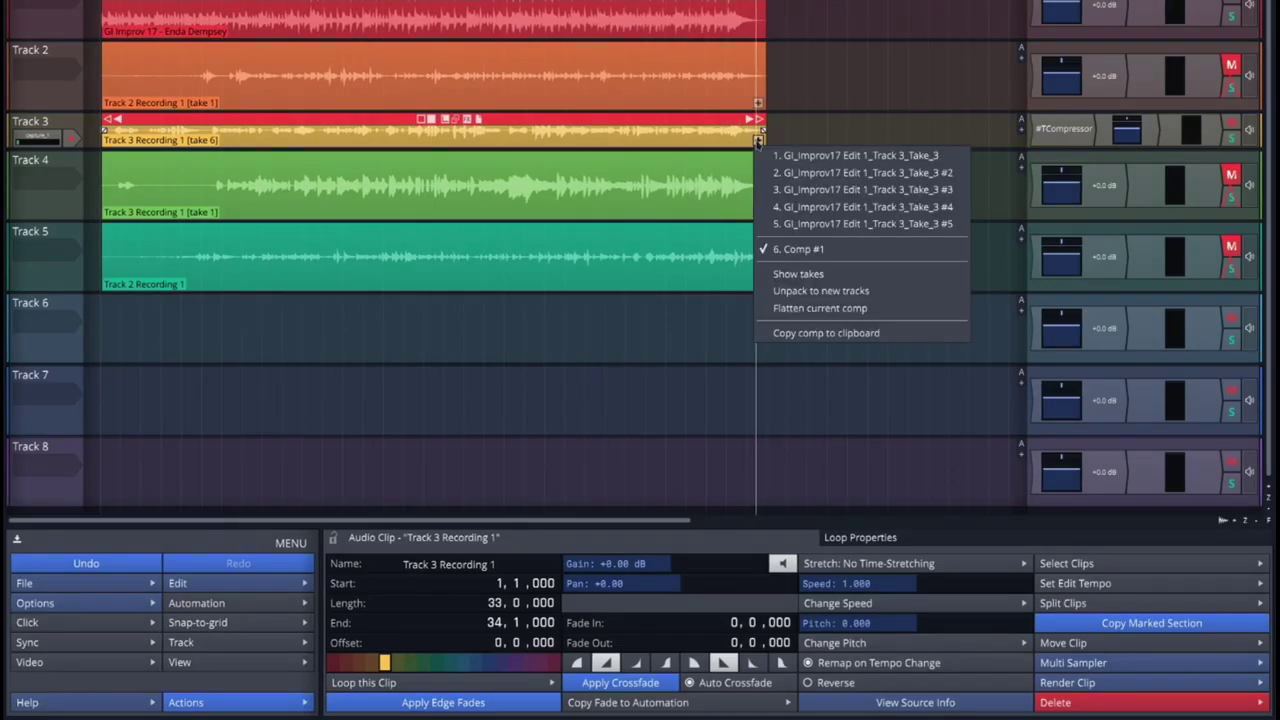
click(785, 291)
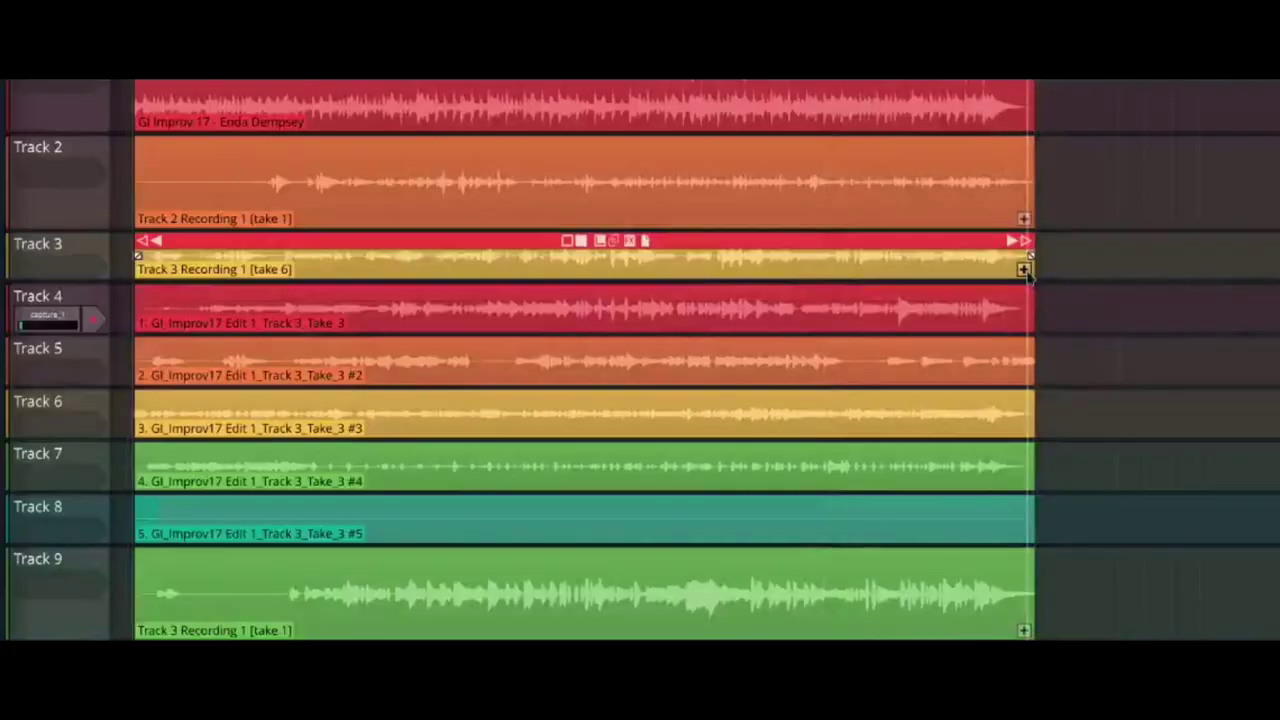
- Show the takes of the Track 3 comp clip again and look over the unpacked take tracks below it
click(1024, 269)
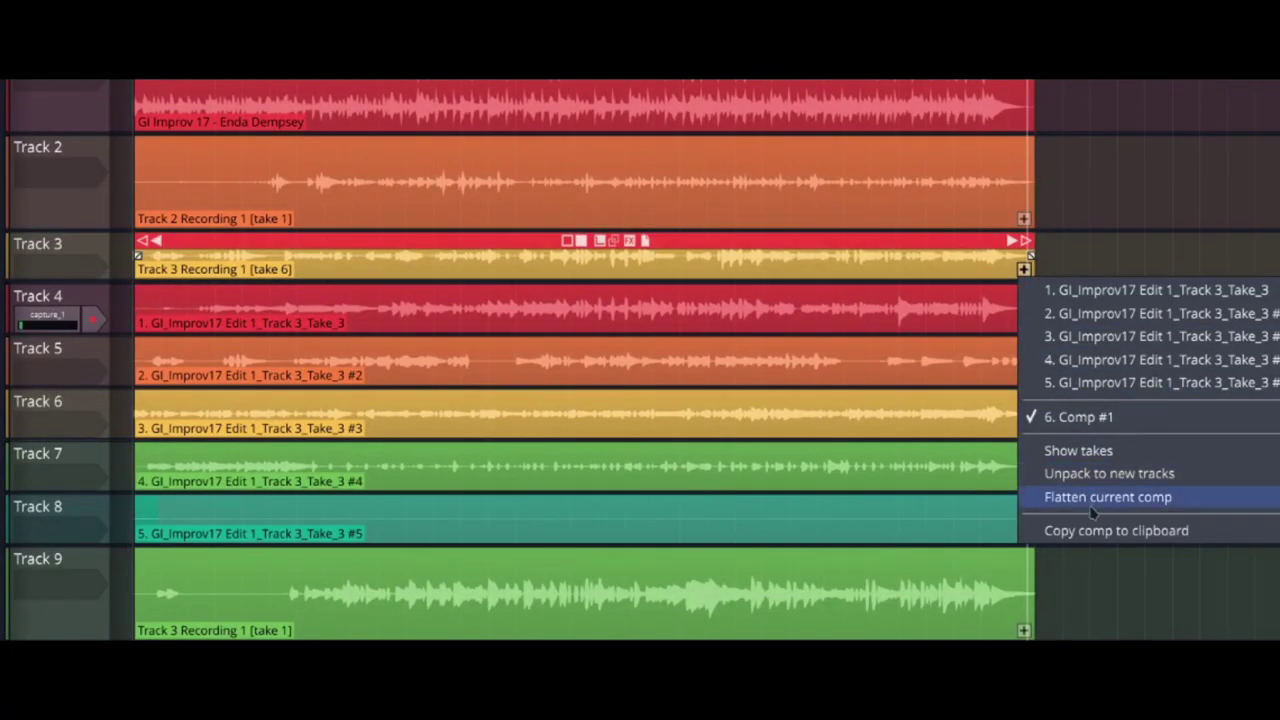
click(1080, 452)
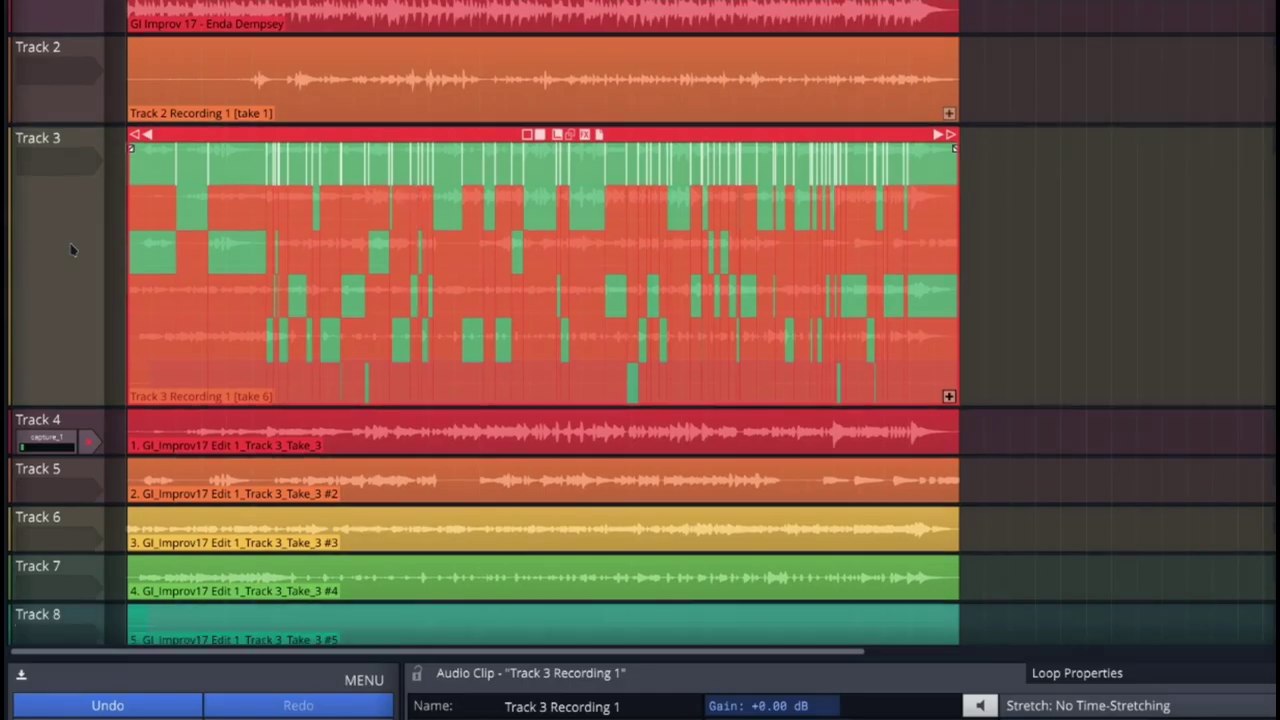
scroll(71, 248, down, 3)
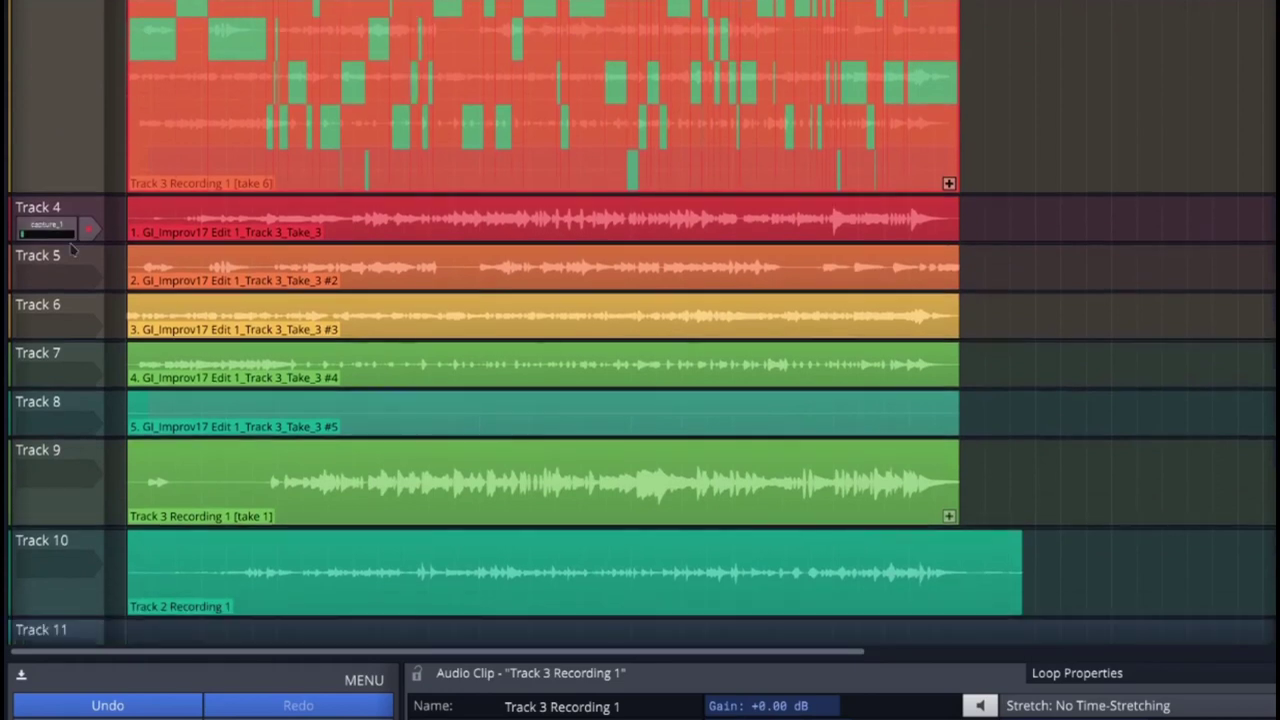
scroll(72, 190, up, 1)
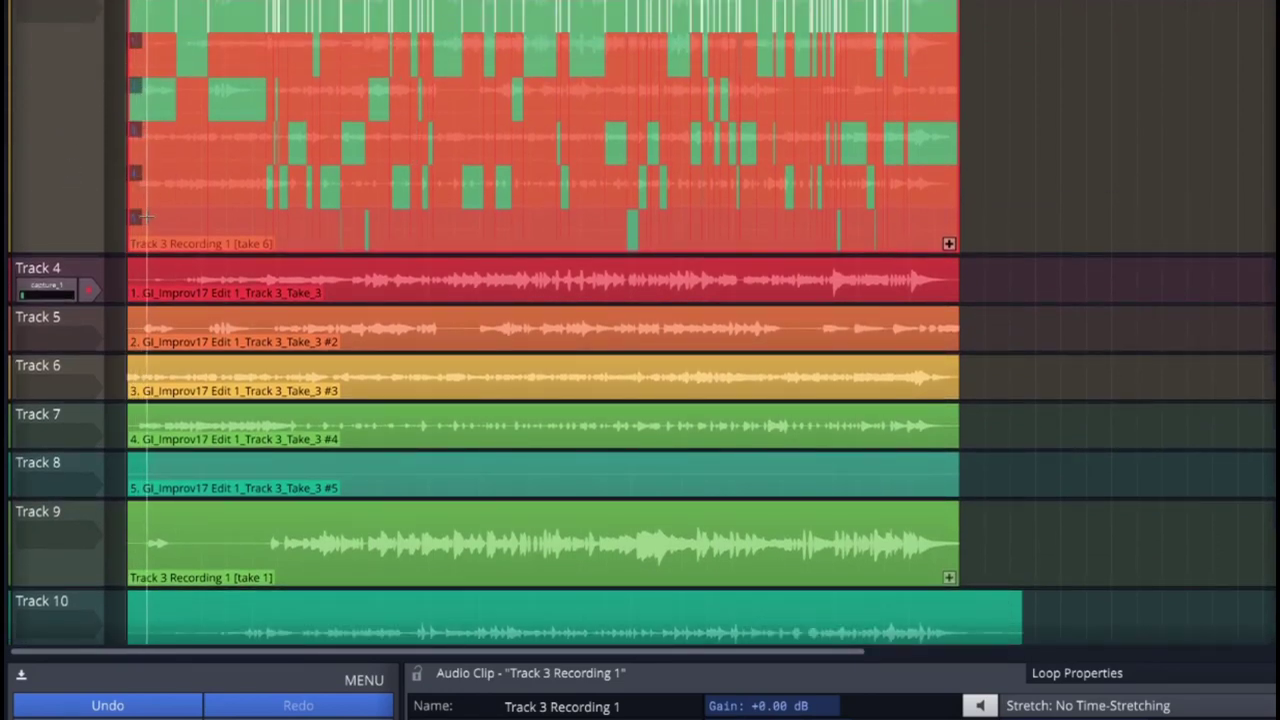
mouse_move(148, 265)
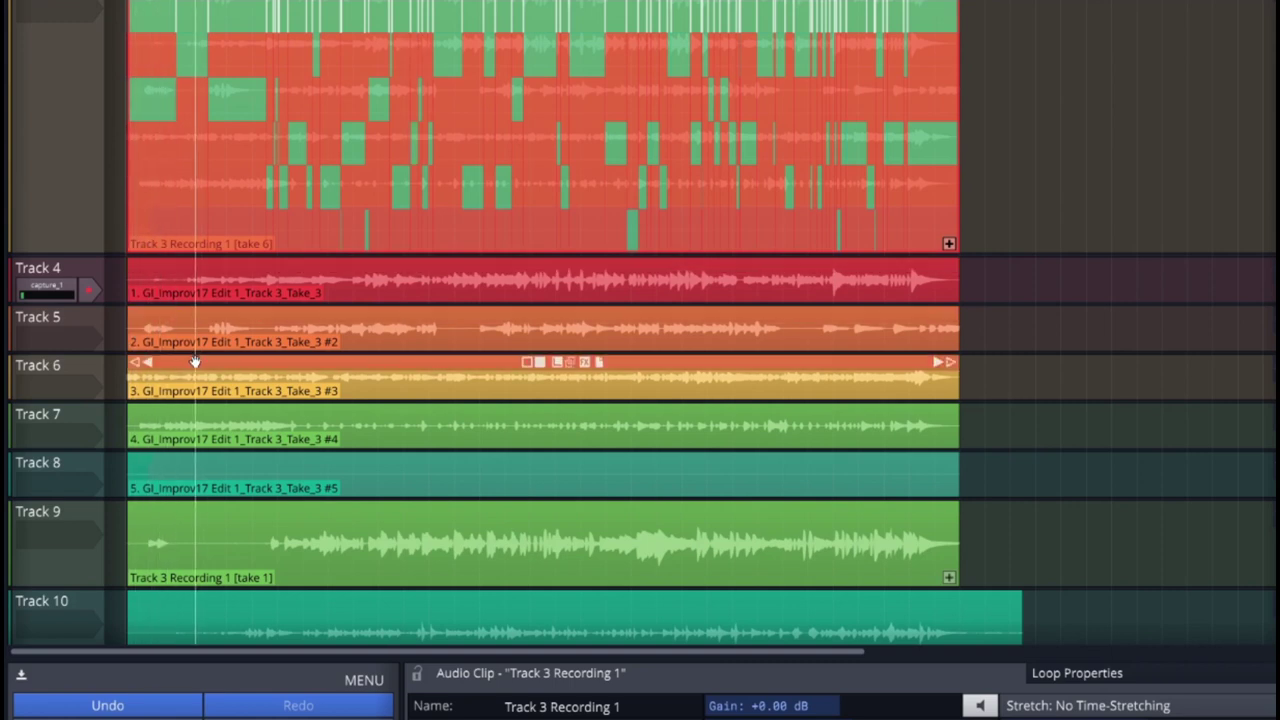